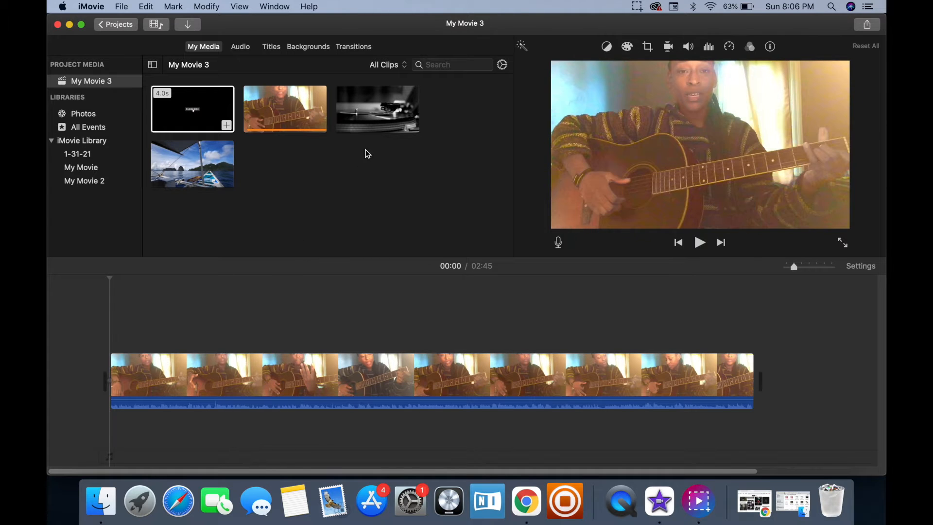
Import the Am chord chart PNG from the Downloads folder into the media of My Movie 3
left_click(194, 109)
left_click(101, 502)
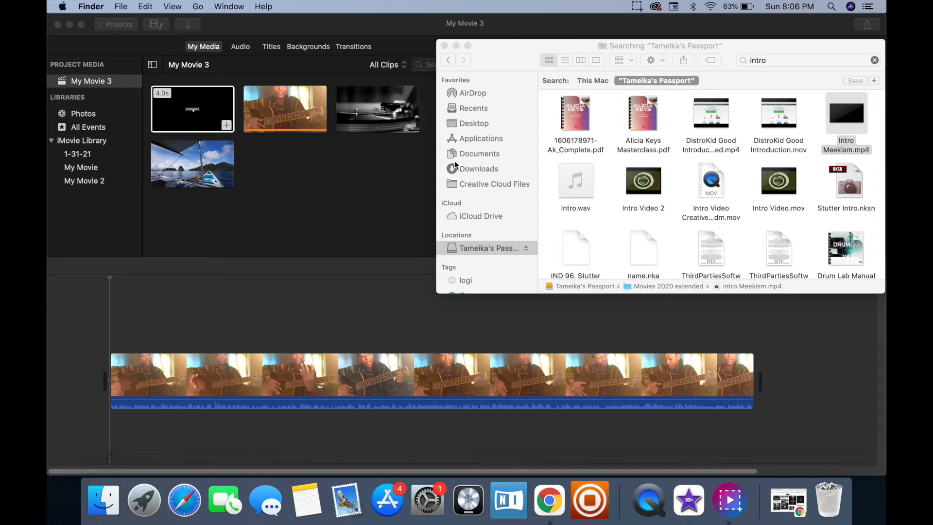
left_click(478, 169)
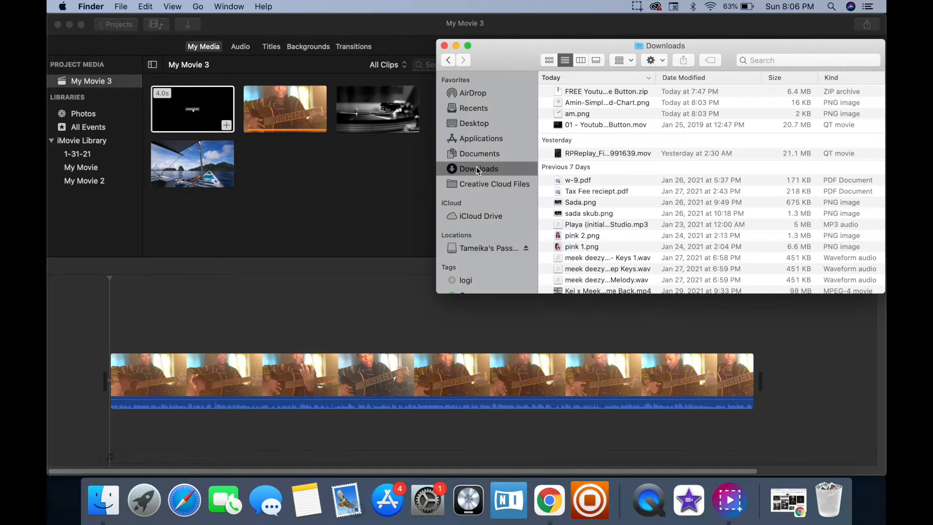
left_click_drag(591, 102, 344, 148)
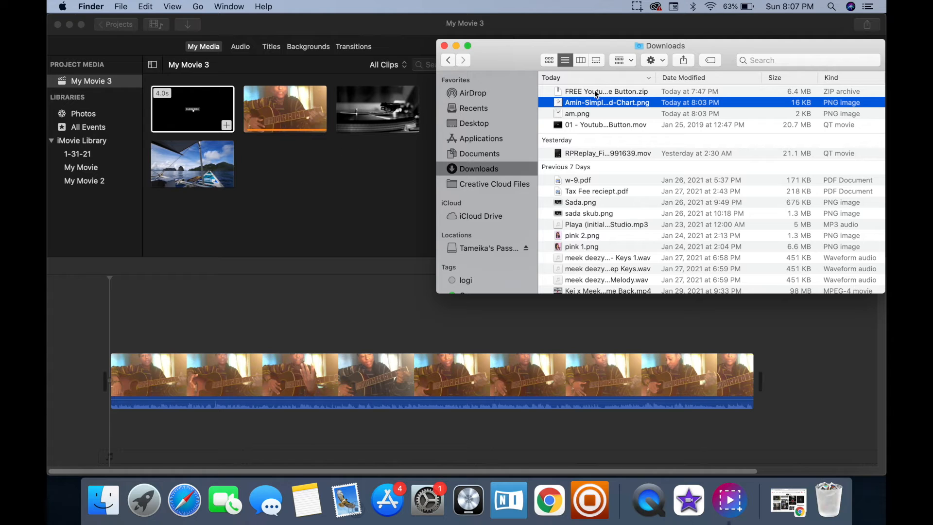
left_click_drag(598, 107, 274, 182)
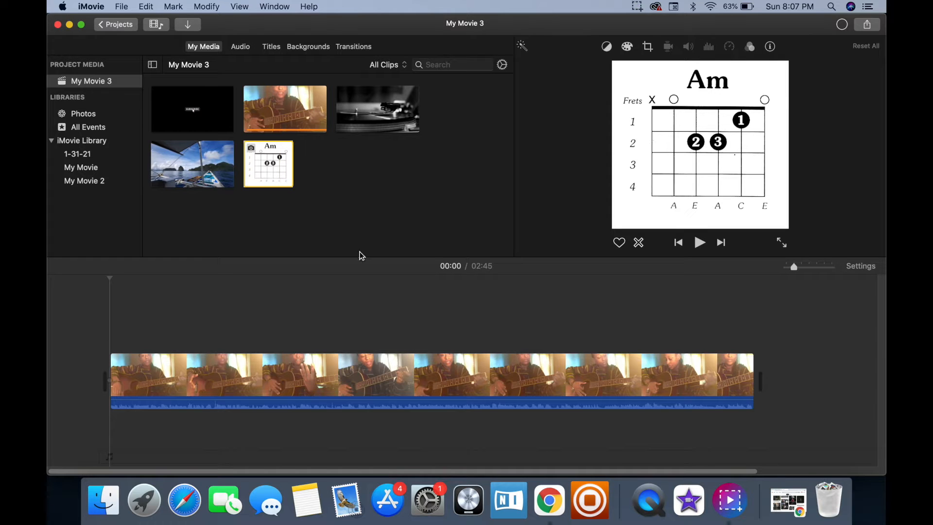
left_click(185, 296)
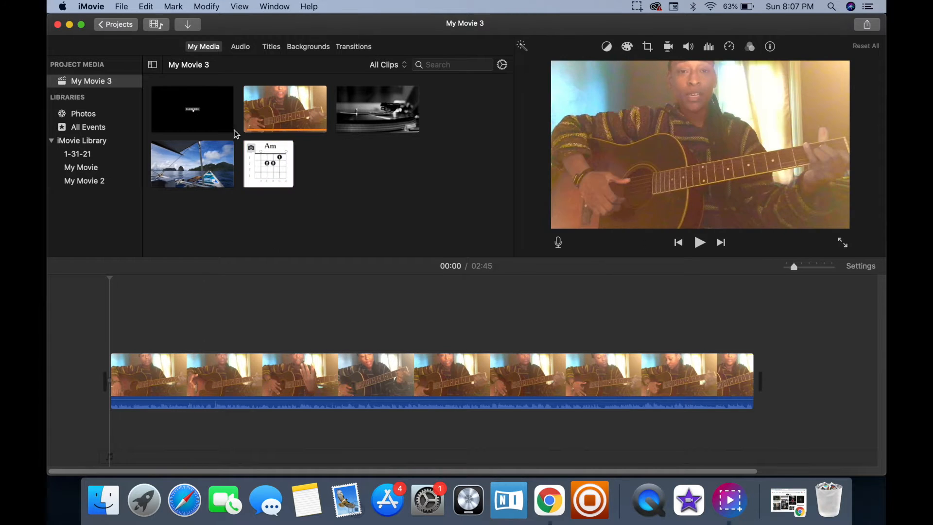
left_click(265, 168)
left_click(183, 156)
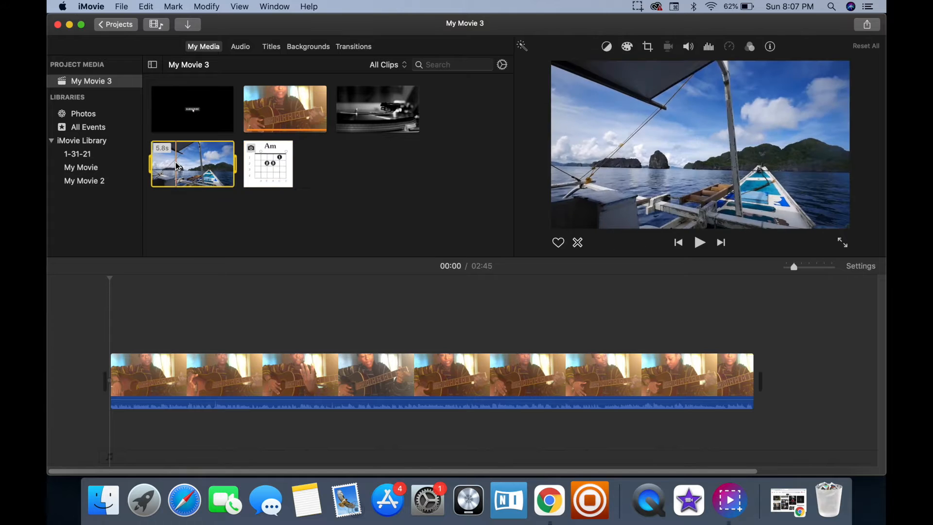
left_click(196, 112)
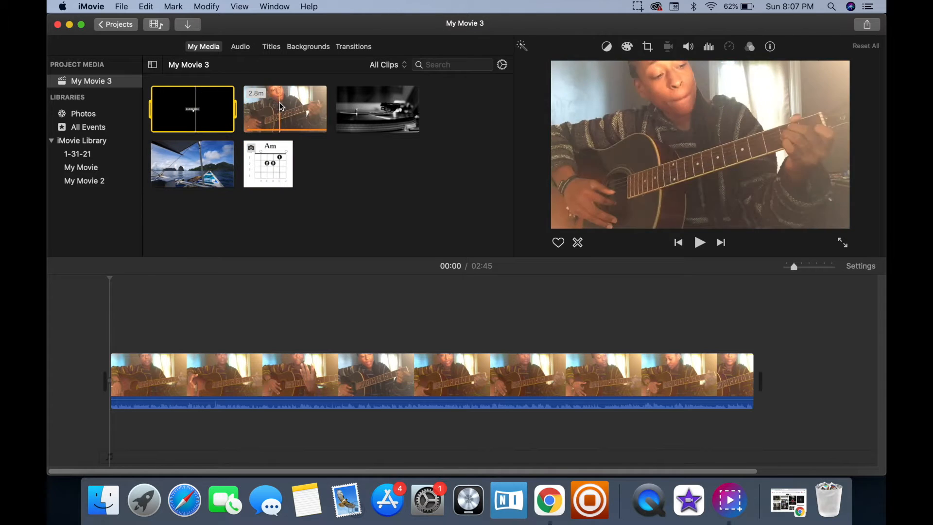
left_click(134, 376)
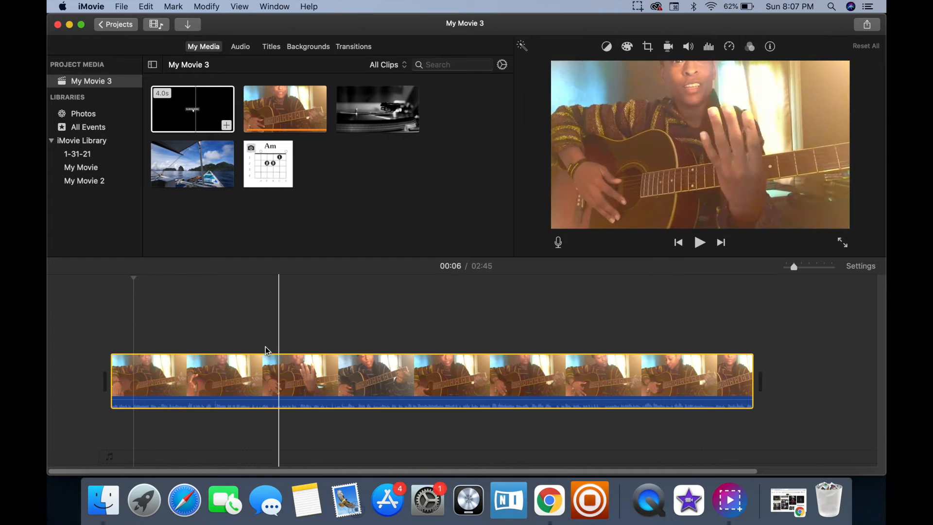
Go back to the projects overview and reopen the My Movie 3 project
left_click(128, 24)
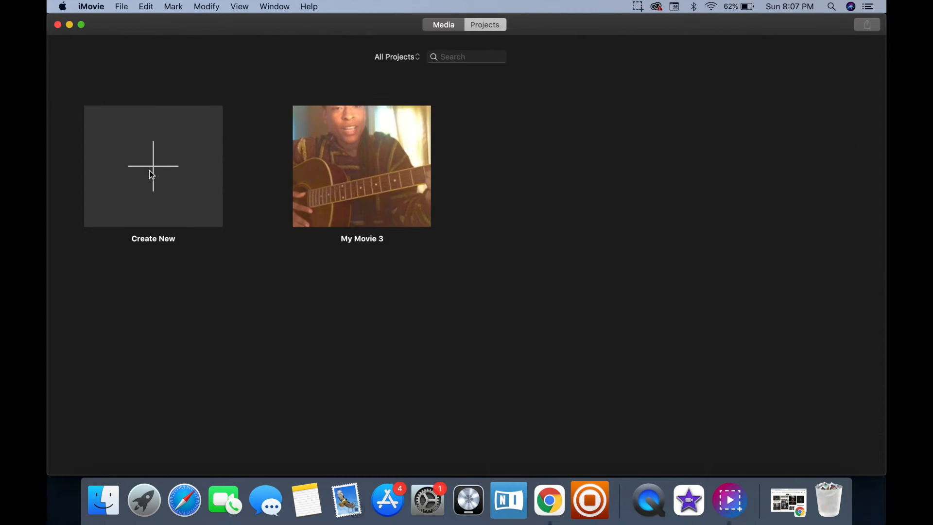
left_click(329, 168)
double_click(328, 173)
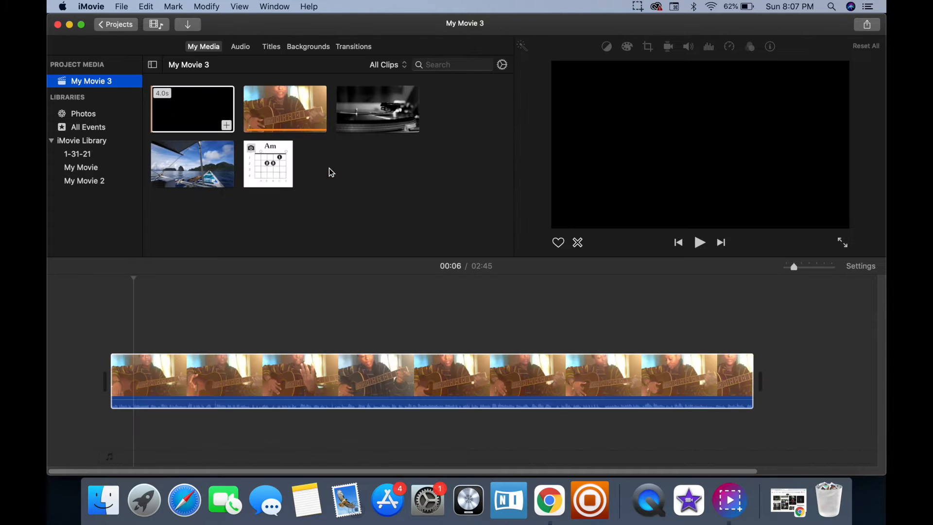
Insert the black-and-white turntable intro clip at the start of the timeline, before the guitar clip
left_click(112, 317)
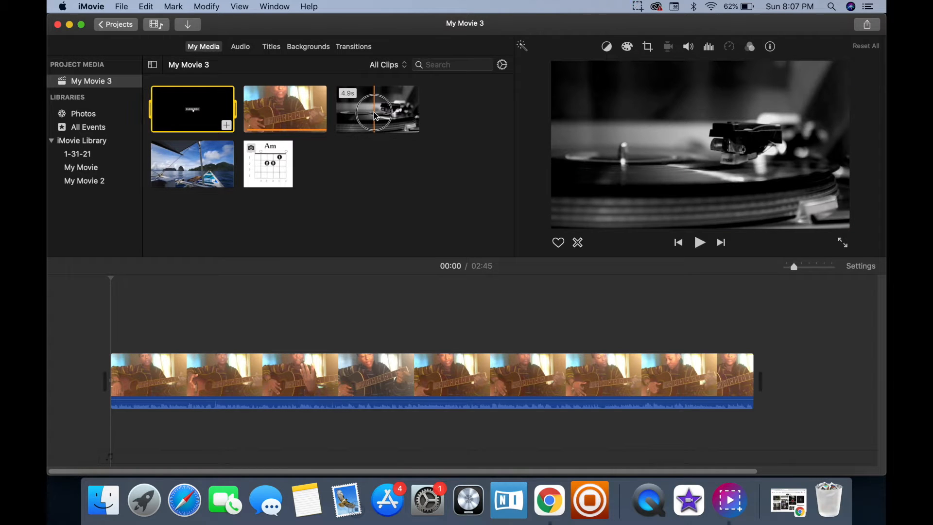
left_click_drag(374, 112, 98, 353)
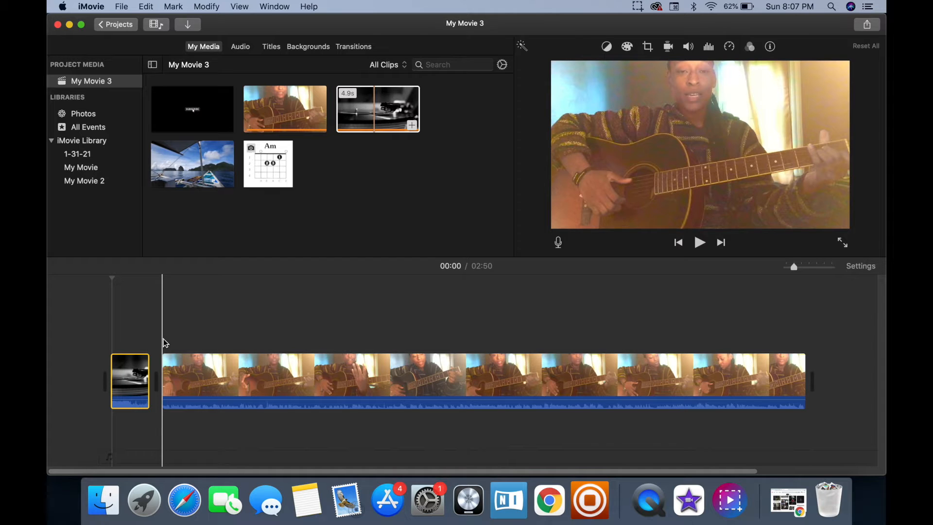
left_click(187, 374)
Lower the volume of the turntable intro clip to 28%
left_click(133, 374)
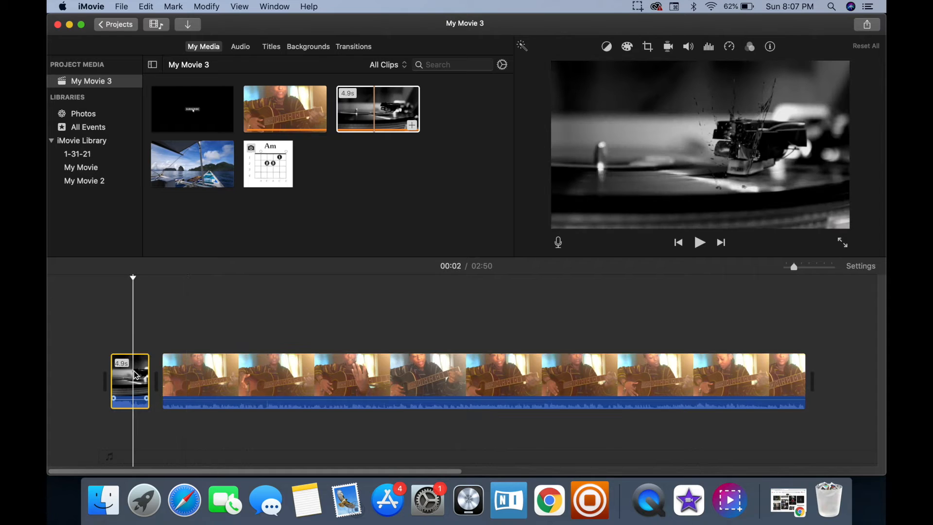
left_click(689, 47)
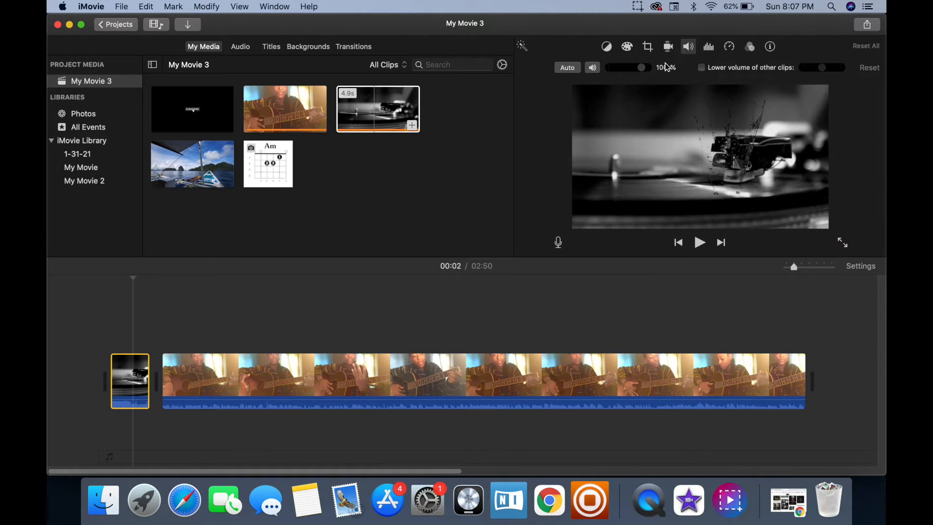
left_click_drag(644, 67, 619, 68)
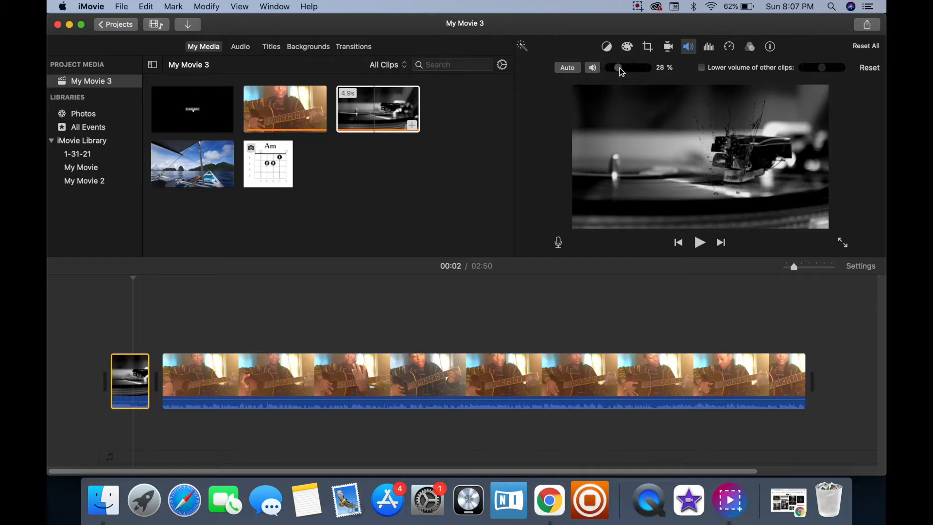
Play back the turntable intro from its middle twice to check the lowered volume
left_click(128, 307)
key("space")
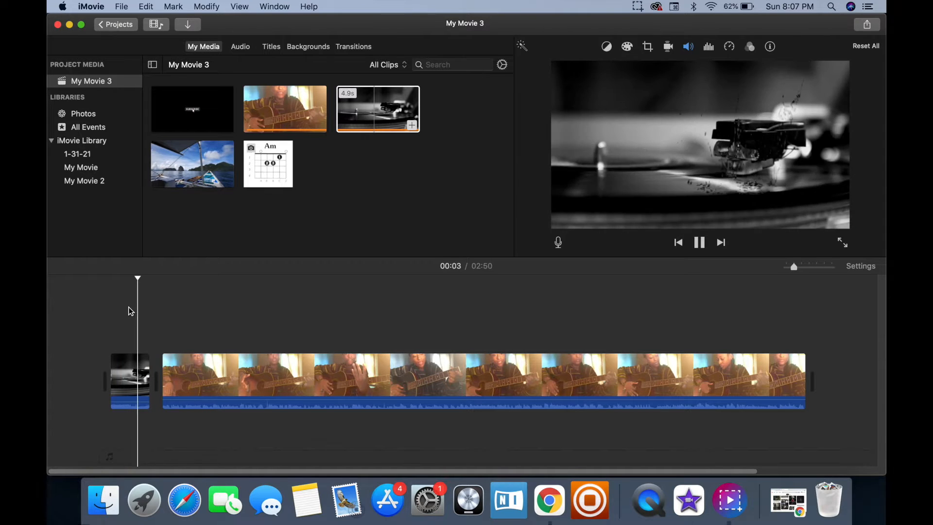
key("space")
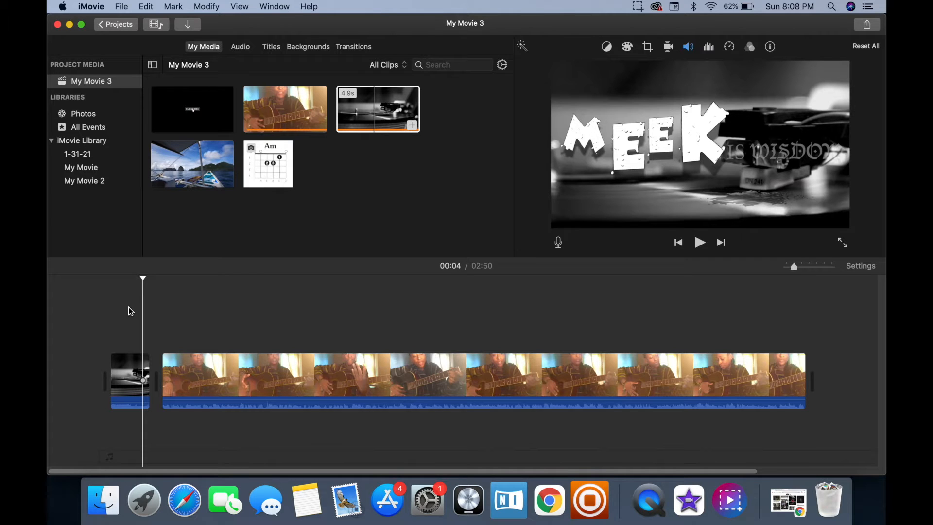
left_click(128, 307)
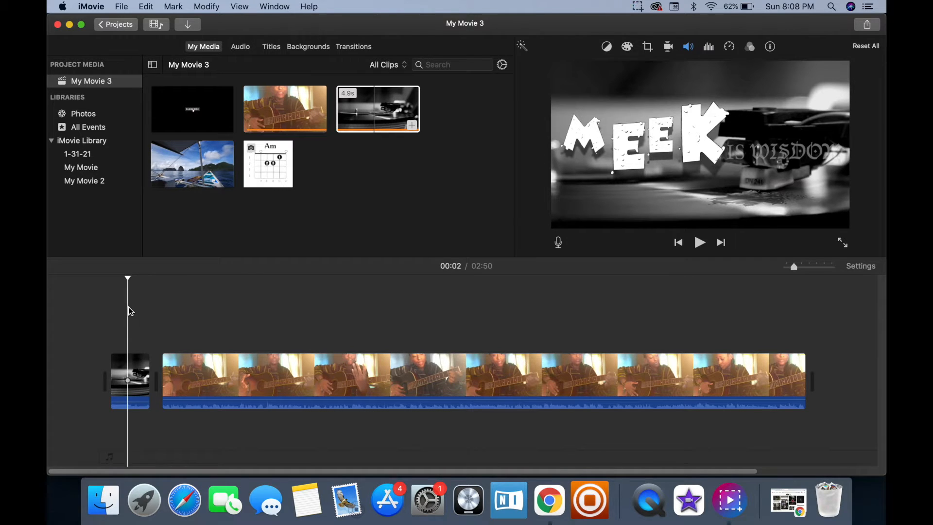
key("space")
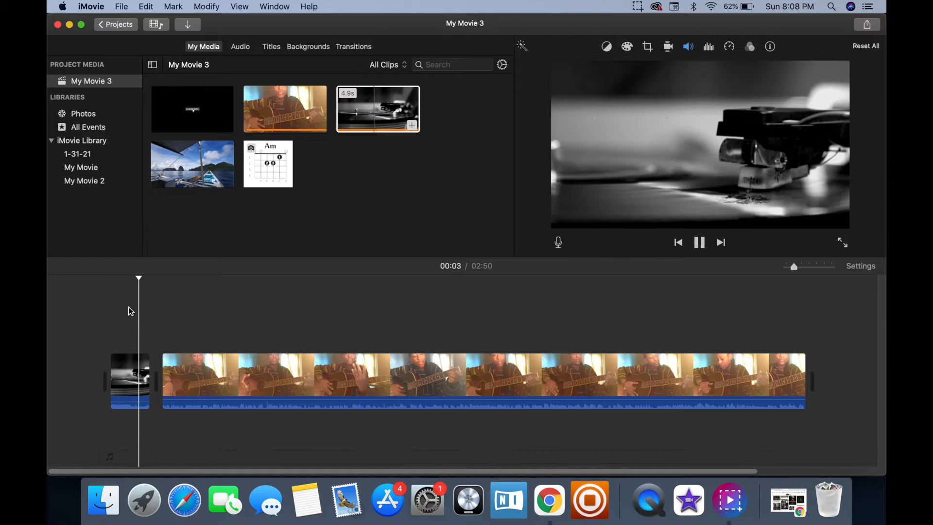
key("space")
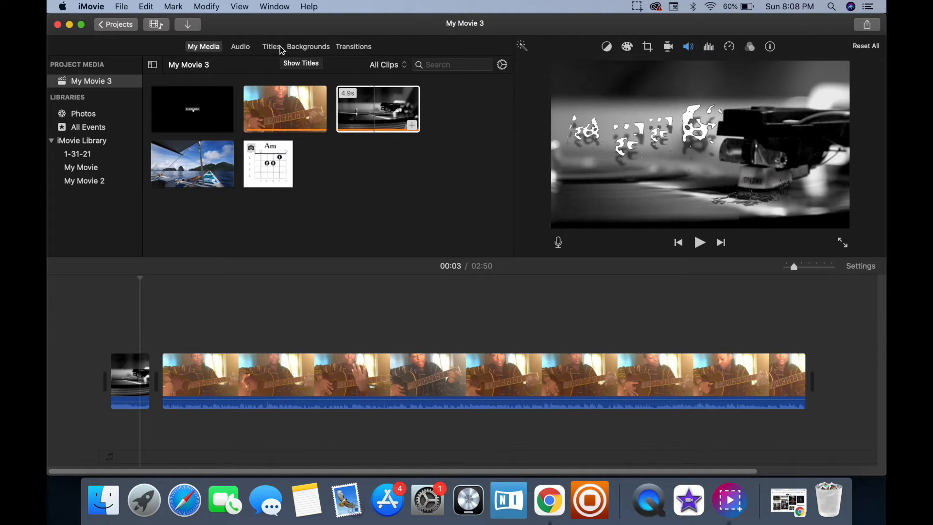
Add a Spin Out transition between the turntable intro and the guitar clip and play it back
left_click(353, 47)
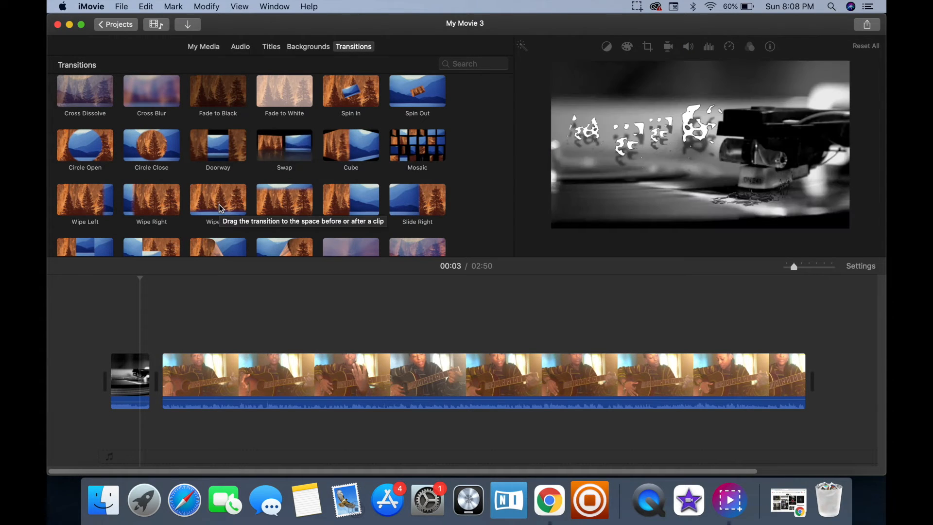
scroll(158, 213, "down", 2)
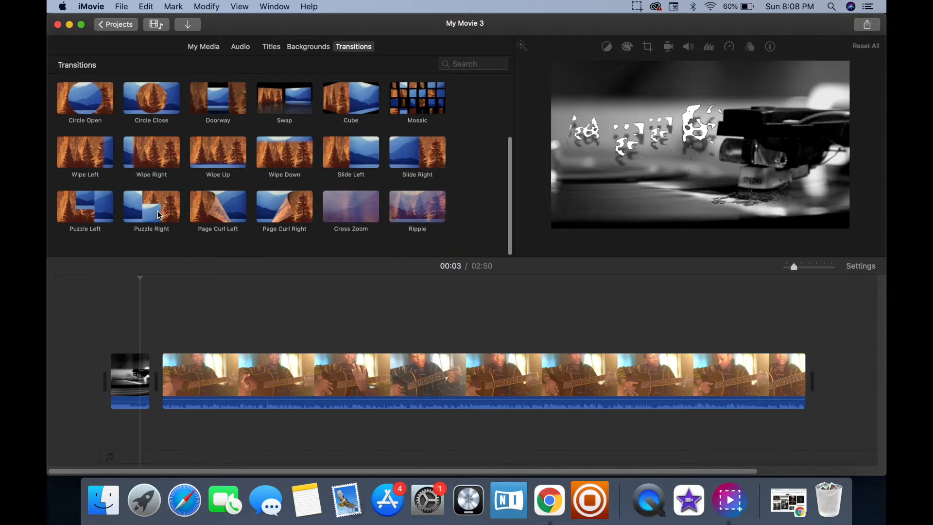
scroll(159, 213, "up", 3)
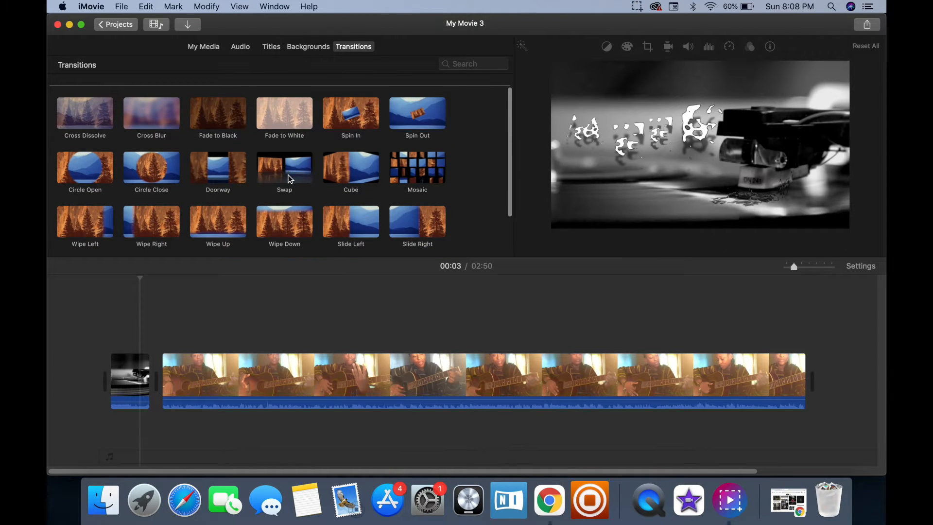
left_click_drag(425, 120, 154, 377)
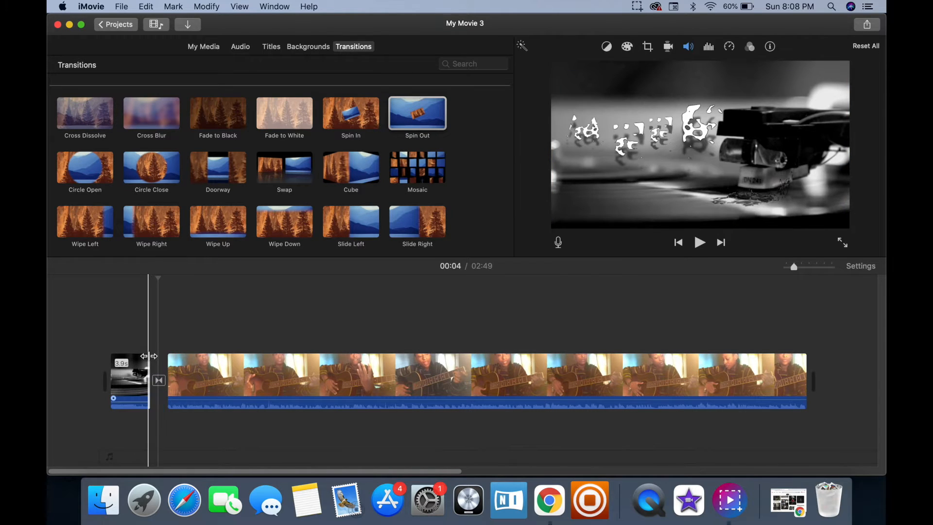
left_click_drag(144, 347, 127, 339)
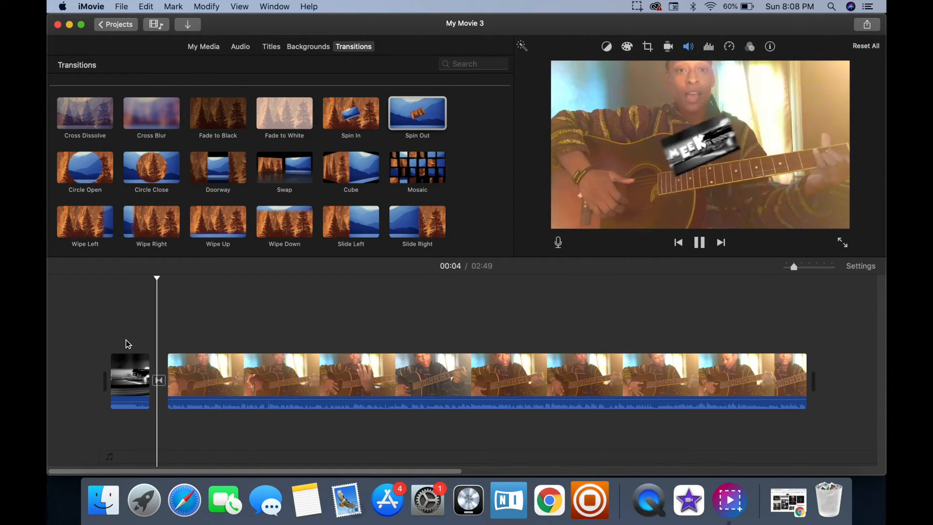
key("space")
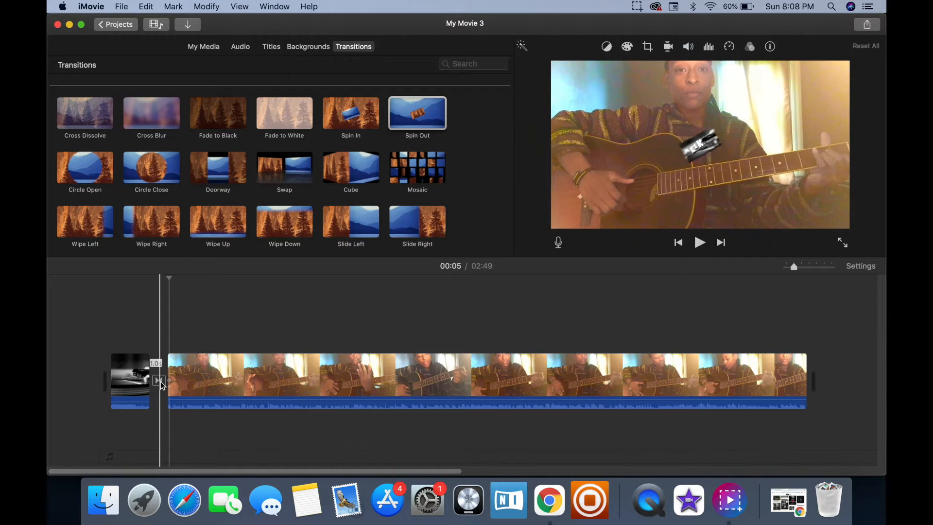
Replace the Spin Out transition between the intro and the guitar clip with a Swap transition and play it back
left_click(161, 382)
key("Delete")
left_click(297, 177)
left_click_drag(298, 177, 158, 380)
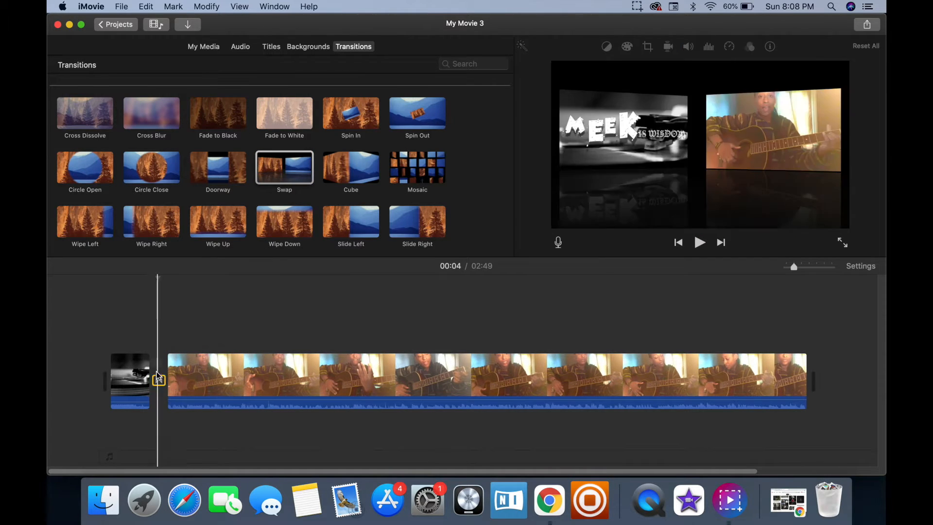
key("space")
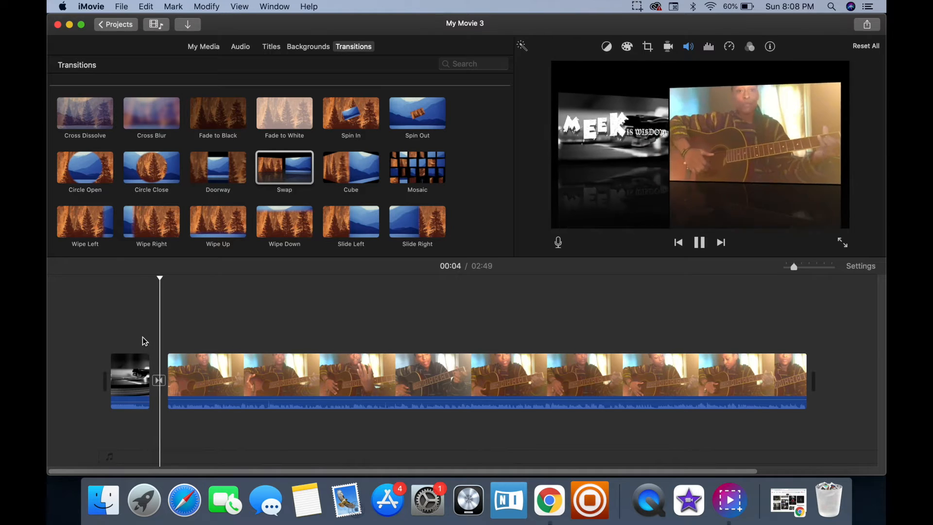
key("space")
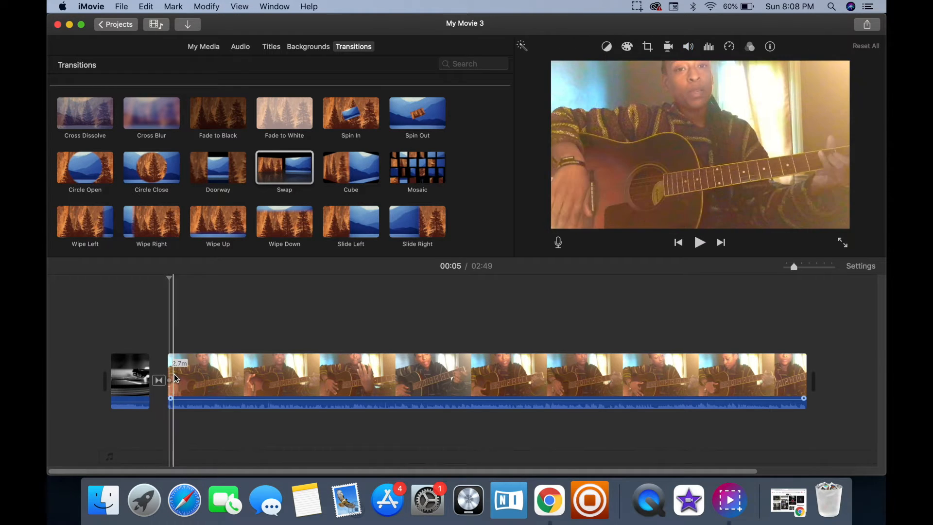
Try desaturating the guitar clip to black and white with color correction, and restore its original saturation
left_click(187, 375)
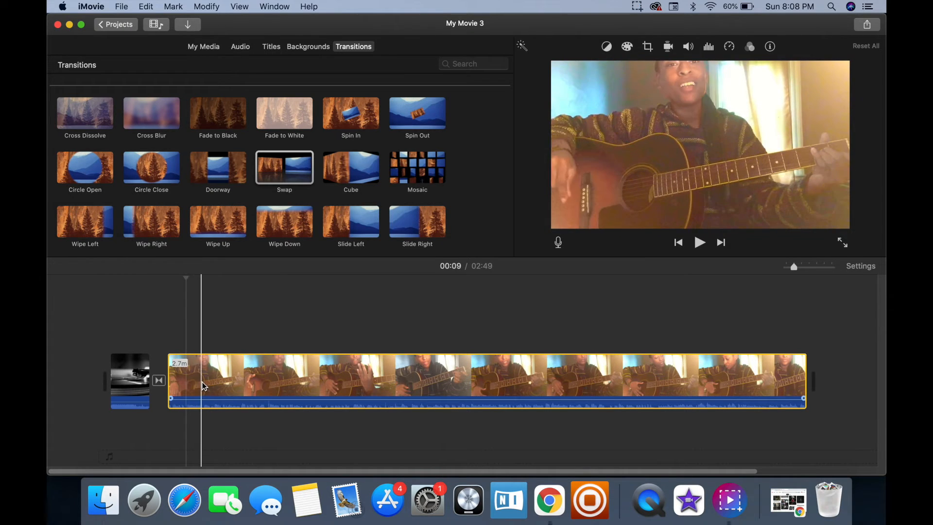
left_click(200, 387)
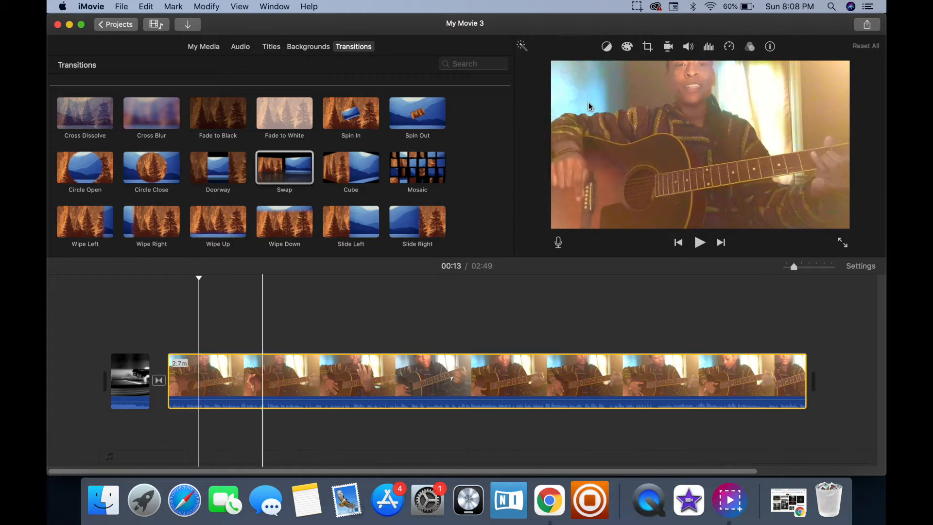
left_click(627, 47)
left_click_drag(732, 67, 705, 72)
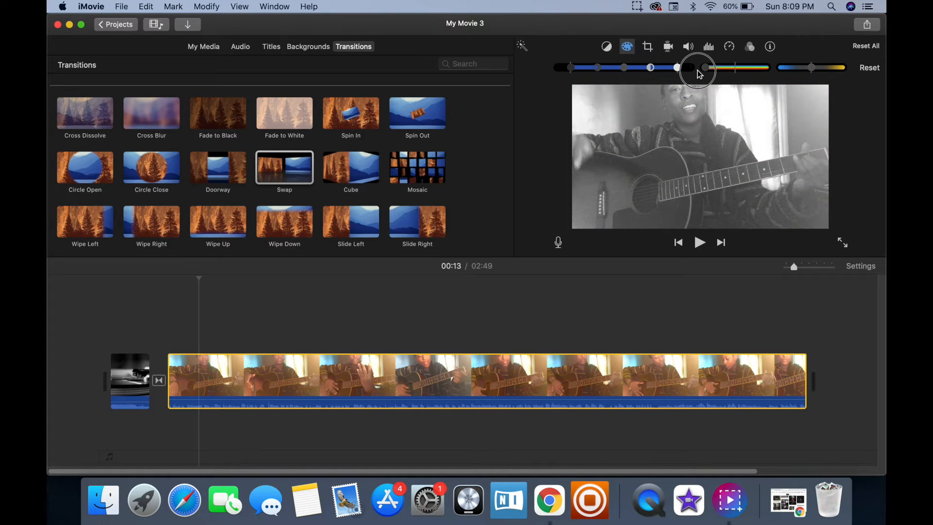
left_click_drag(711, 72, 735, 68)
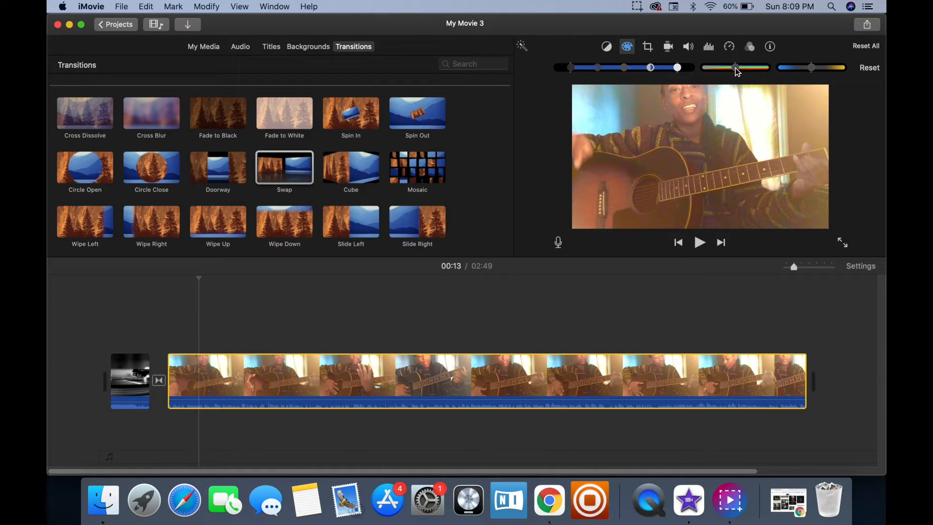
Browse the clip filters for the guitar clip without applying one, and play back the clip's opening seconds
left_click(750, 48)
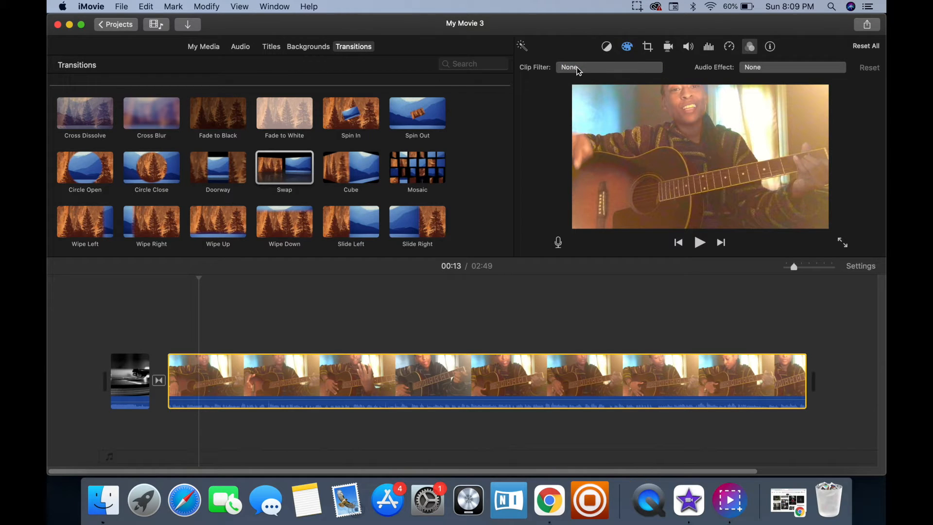
left_click(185, 321)
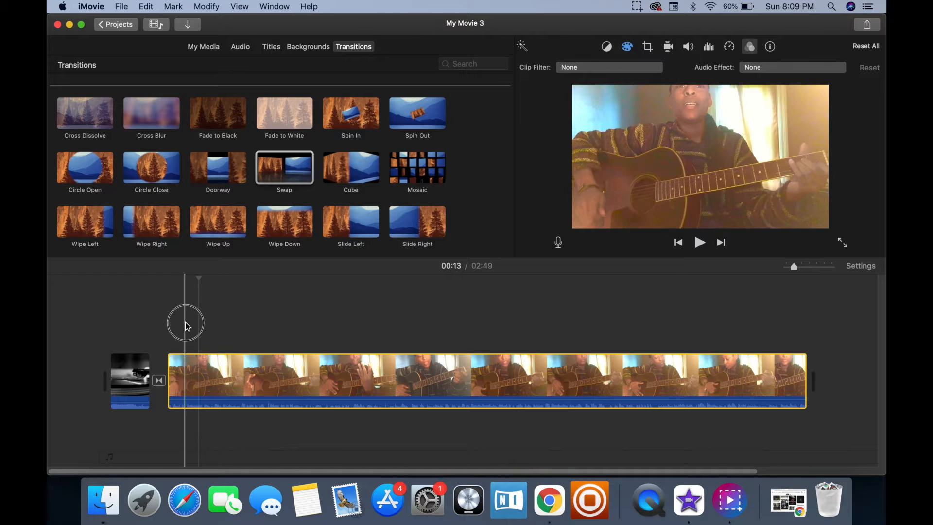
left_click(168, 316)
key("space")
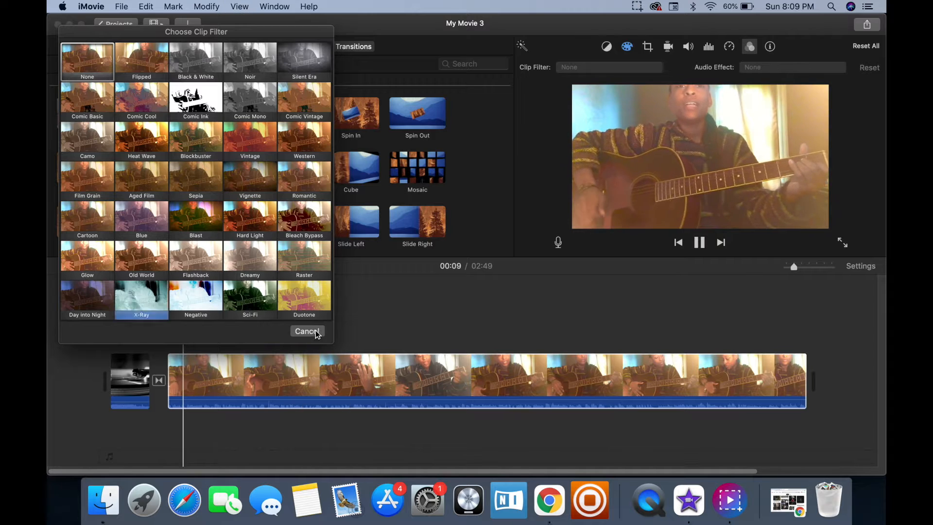
left_click(307, 331)
key("space")
left_click(194, 317)
key("space")
left_click(183, 317)
key("space")
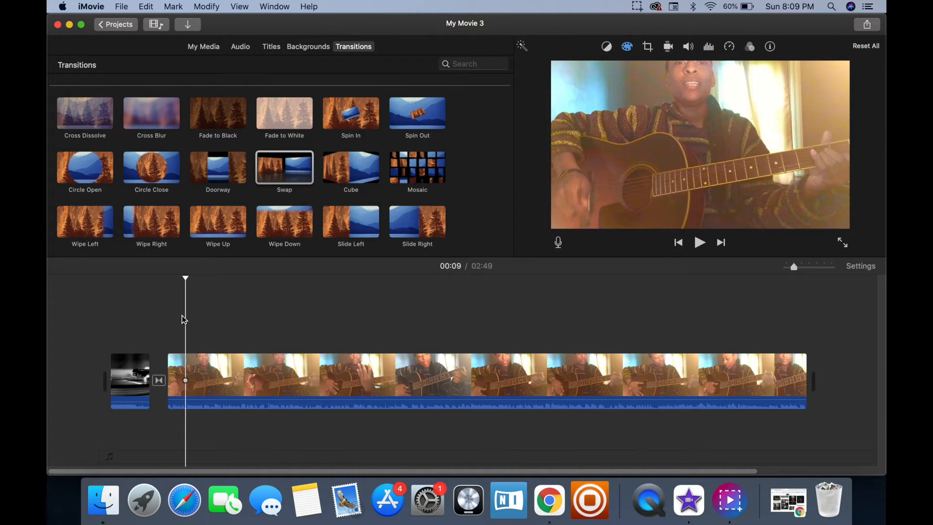
Split the guitar clip at 00:08, apply the Sci-Fi clip filter to the short first segment and play it back
left_click(182, 368)
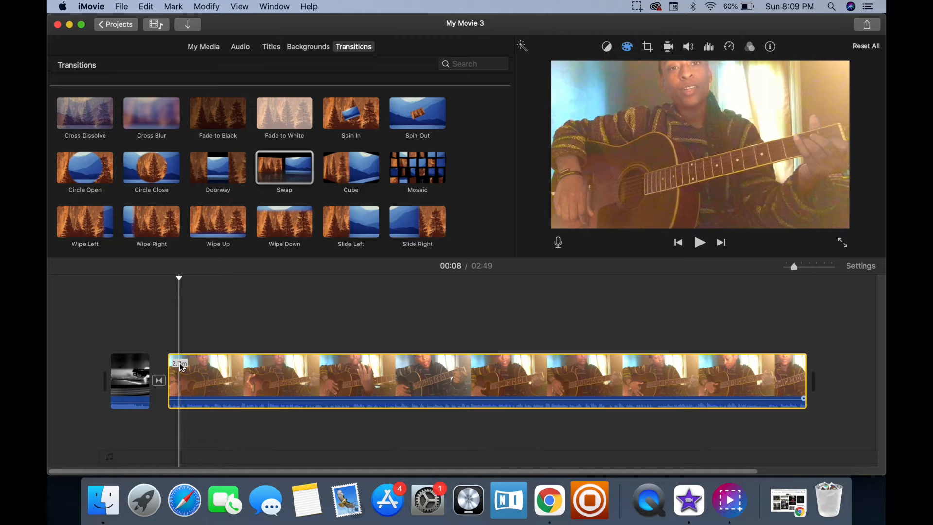
key("super+b")
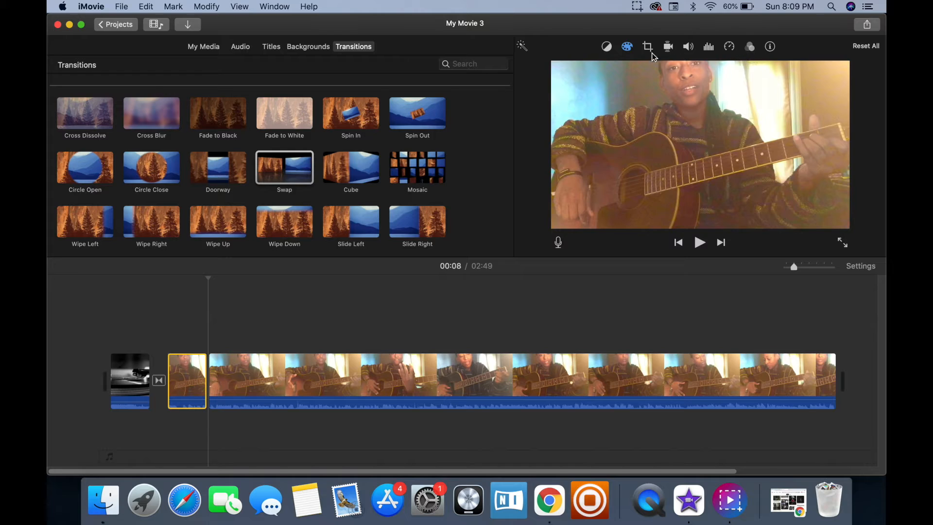
left_click(750, 48)
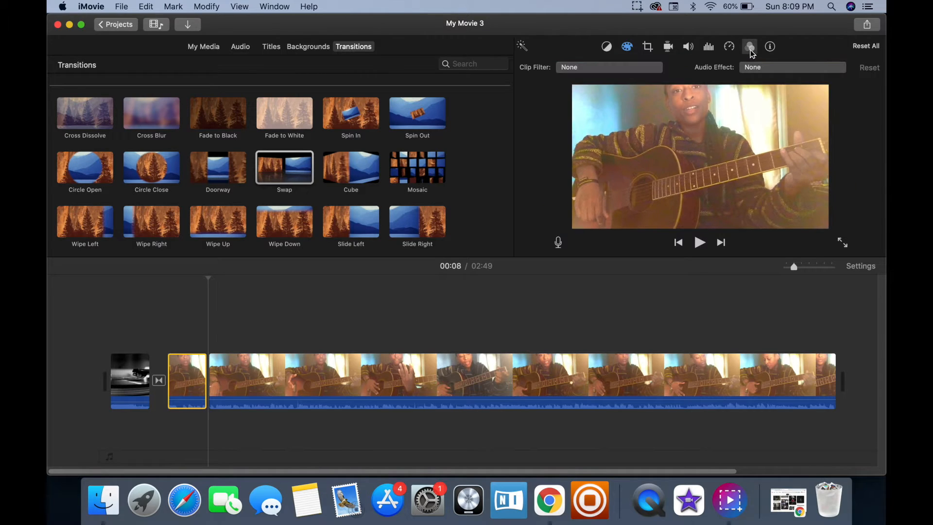
left_click(575, 68)
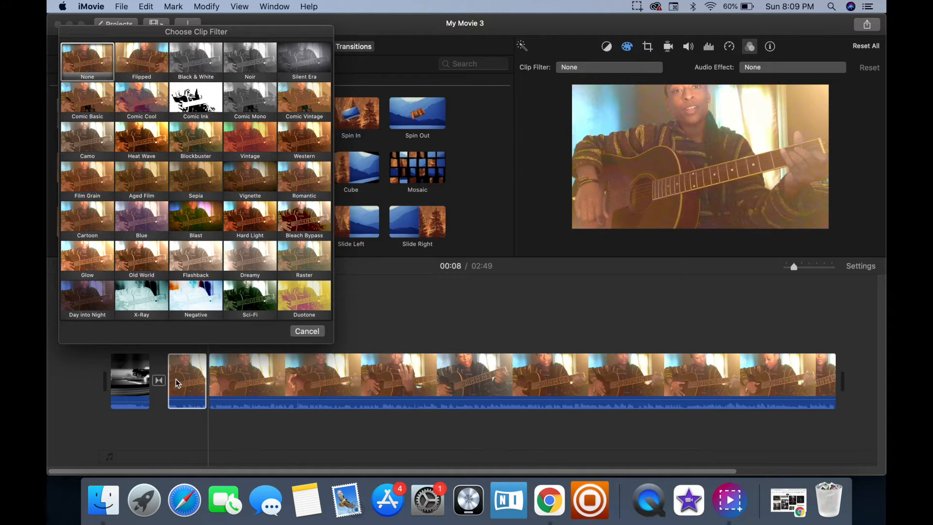
left_click(250, 297)
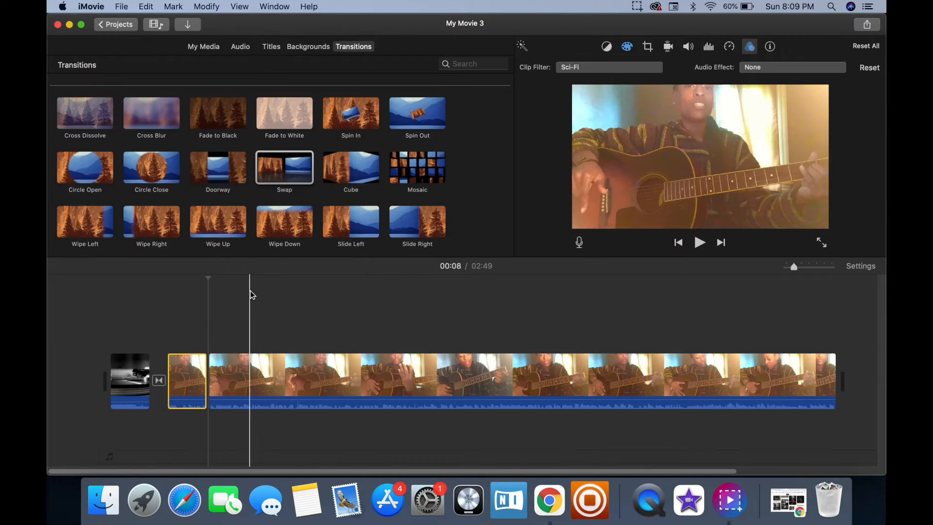
left_click(171, 313)
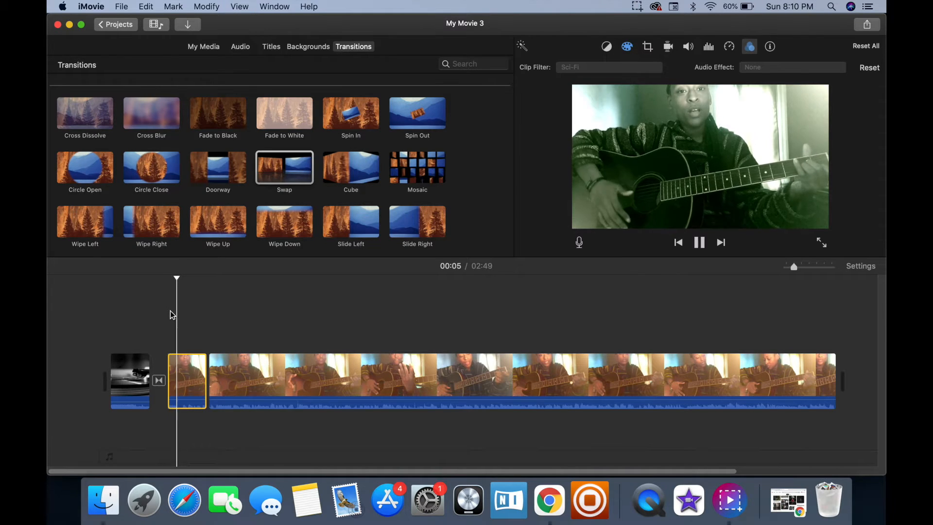
key("space")
Apply the Cosmic audio effect to the short guitar segment and play it back
left_click(754, 66)
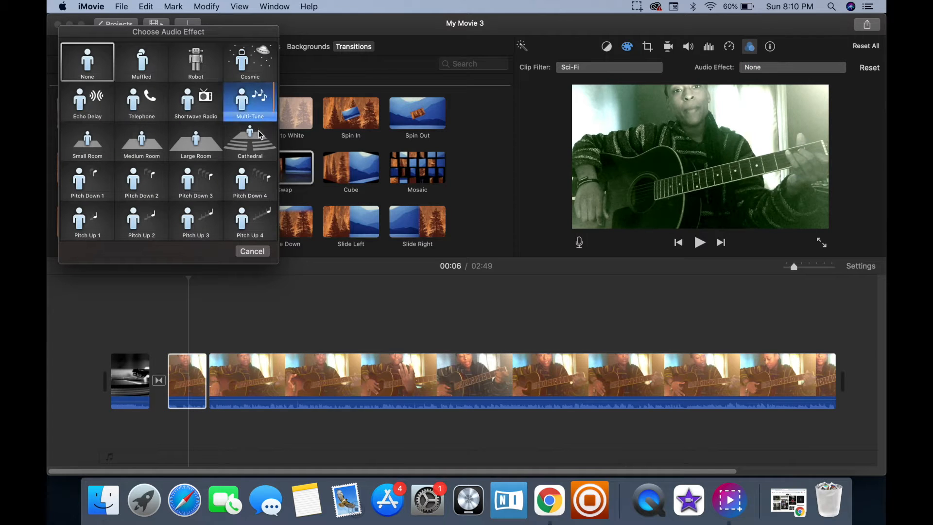
left_click(255, 65)
left_click(167, 336)
key("space")
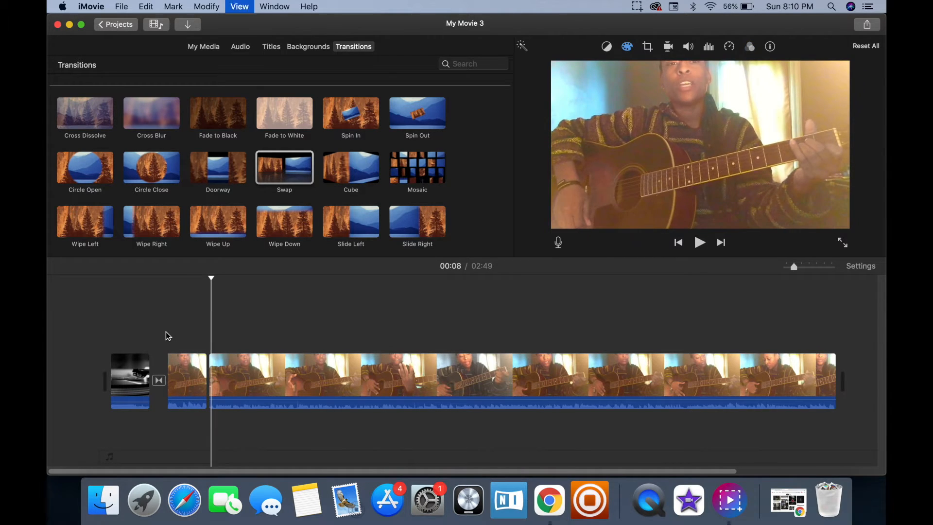
key("space")
Set the short guitar segment's speed to Fast at 2x and play it back
left_click(181, 378)
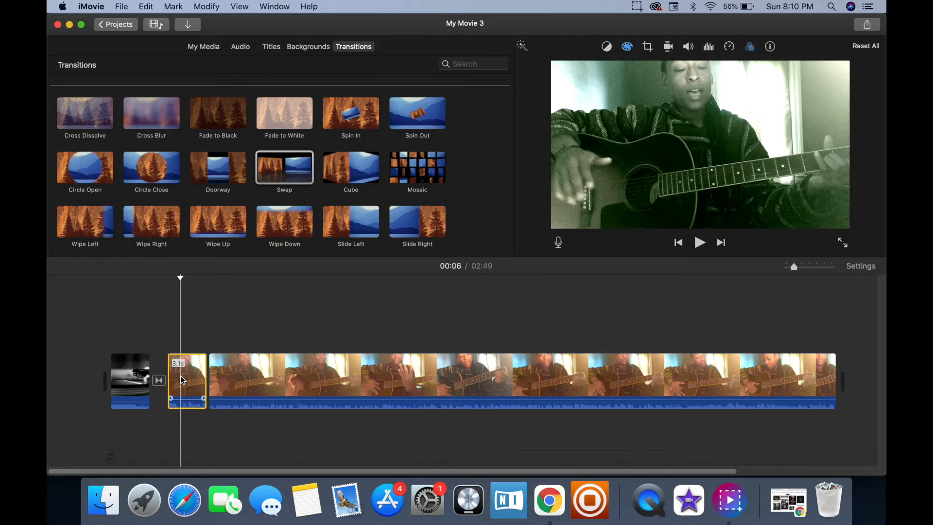
left_click(729, 48)
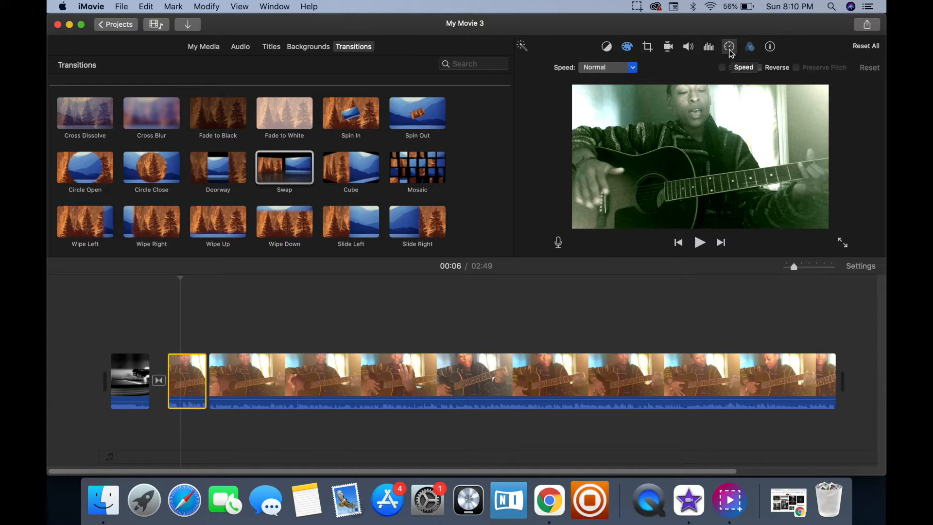
left_click(633, 68)
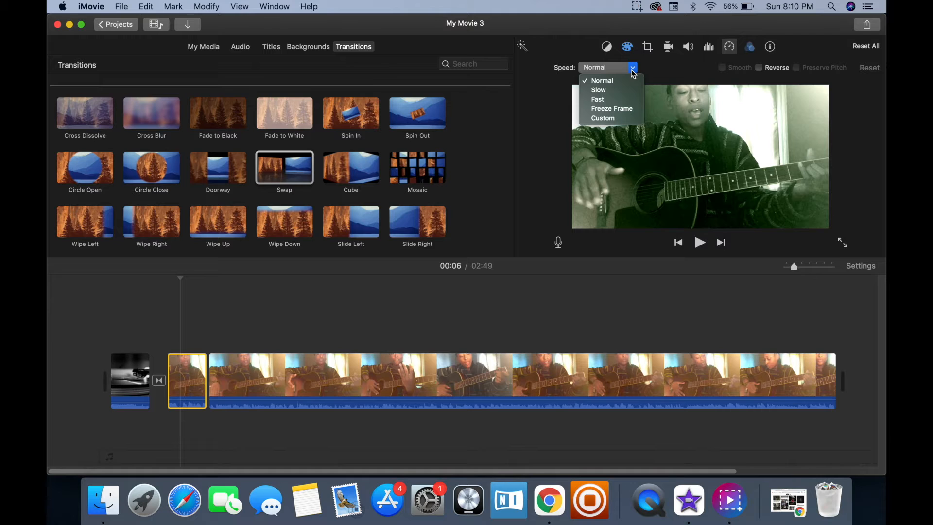
left_click(612, 99)
left_click(191, 327)
key("space")
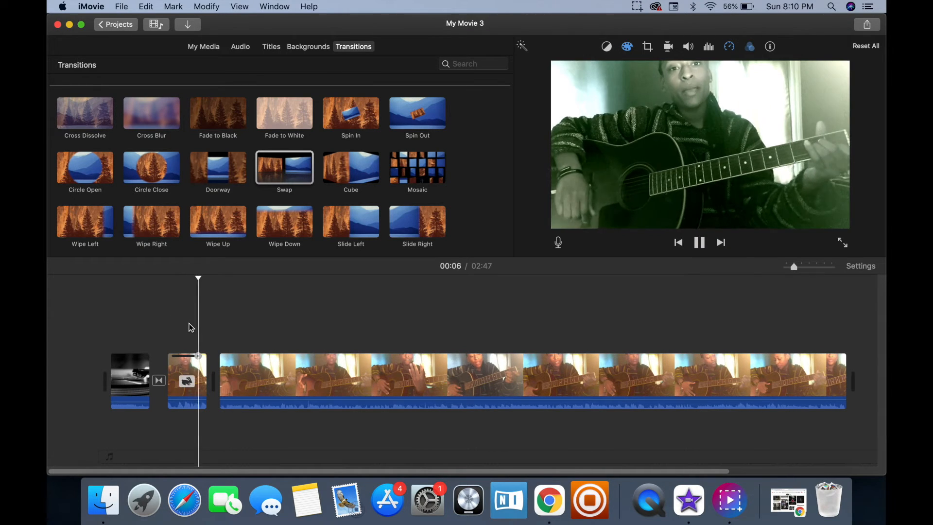
key("space")
Raise the short guitar segment's fast speed to 20x and play it back
left_click(188, 381)
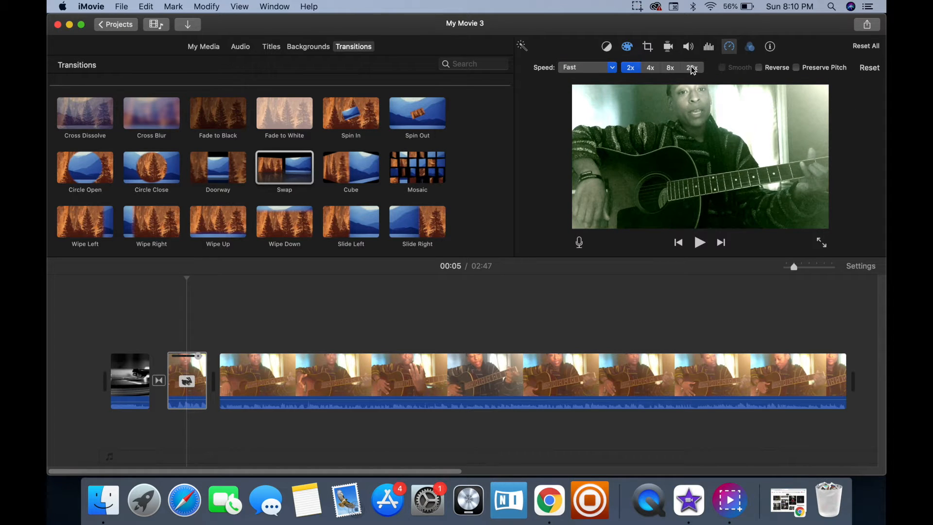
left_click(691, 67)
left_click(184, 304)
key("space")
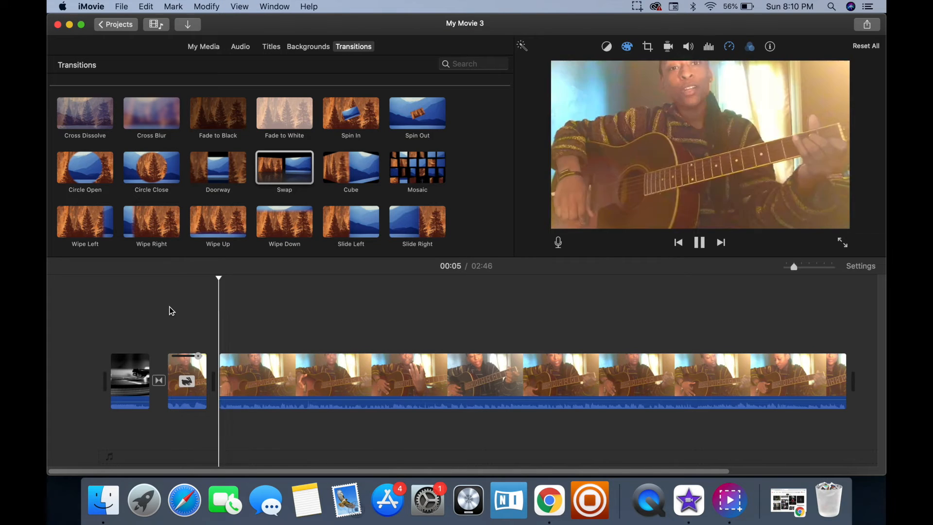
Set the short guitar segment's speed to Slow at 10% and play it back
left_click(186, 379)
left_click(613, 67)
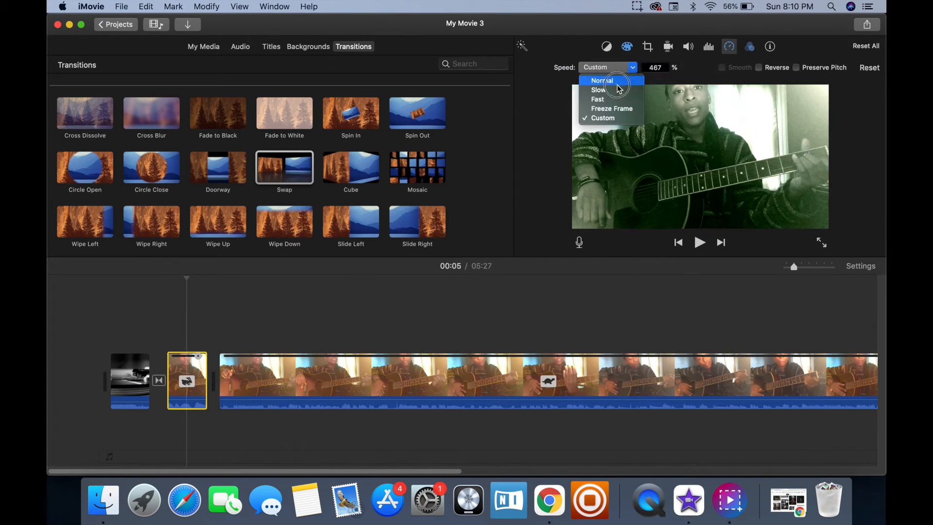
left_click(615, 88)
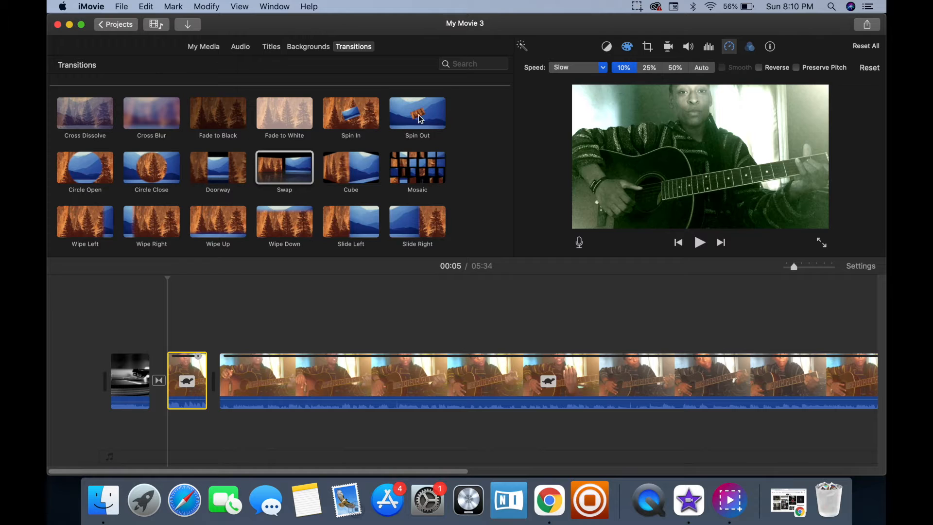
left_click(169, 306)
key("space")
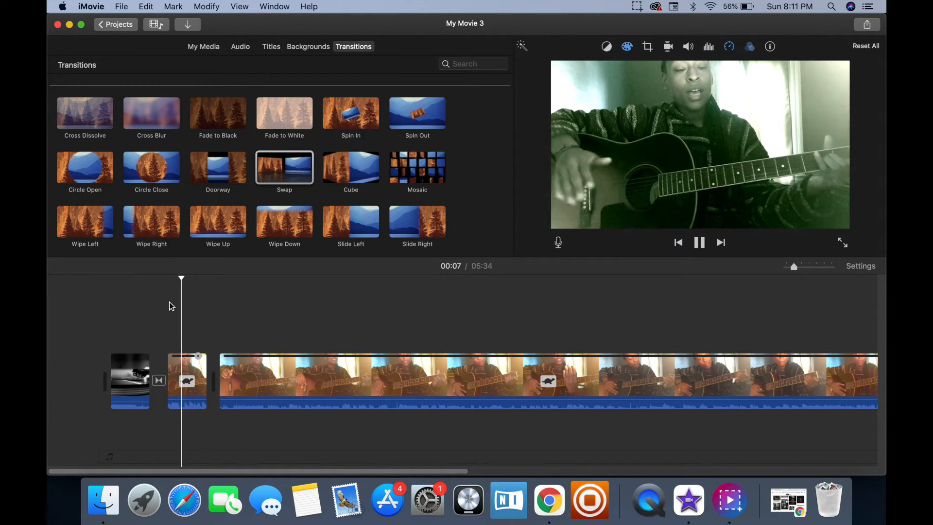
key("space")
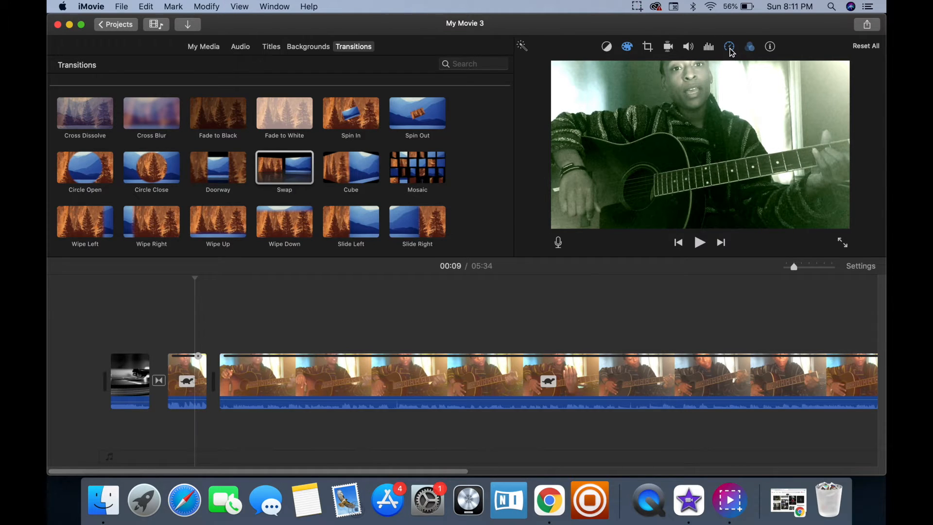
Set a custom speed of 400% for the short guitar segment and play back from just after the transition
left_click(729, 47)
left_click(604, 68)
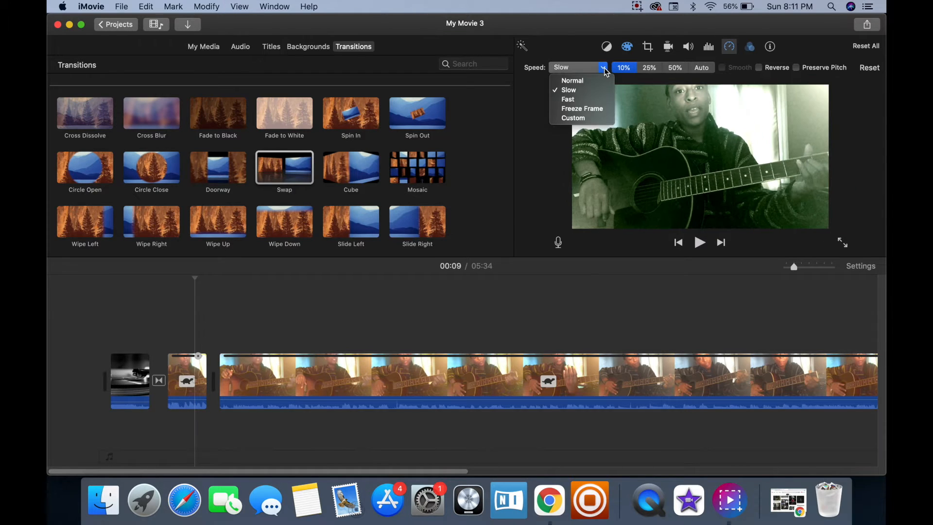
left_click(583, 118)
left_click(644, 69)
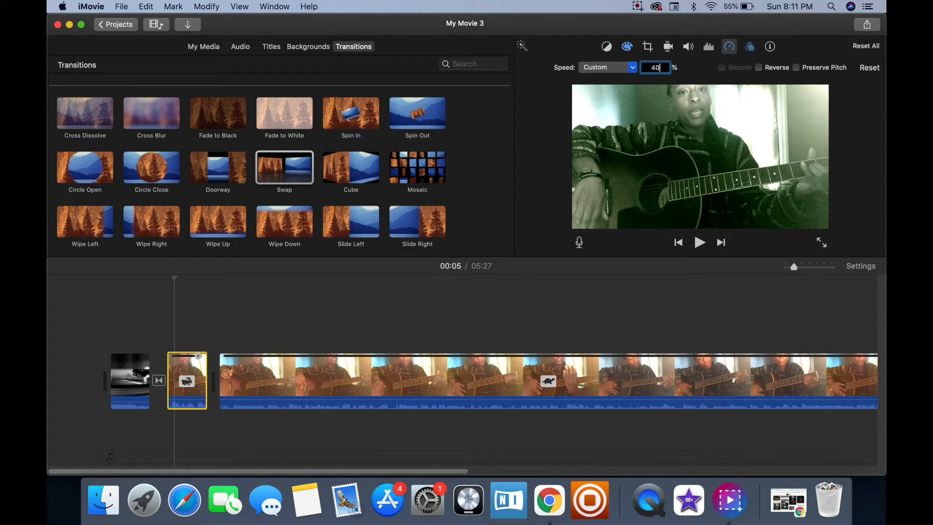
type("400")
key("Return")
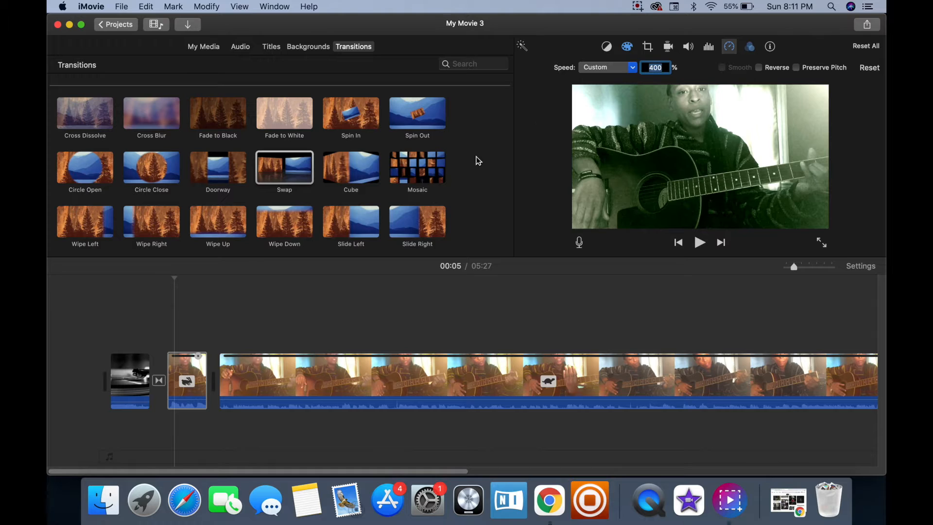
left_click(162, 304)
key("space")
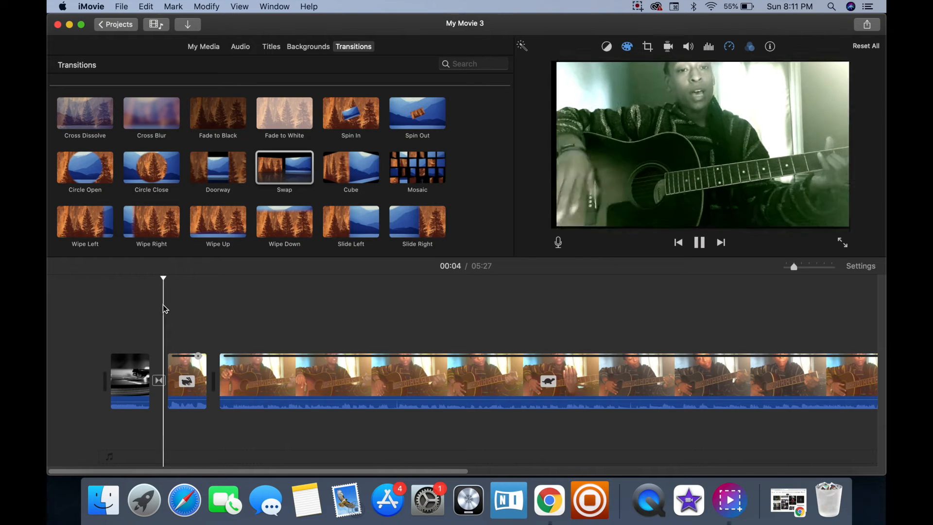
key("space")
key("space")
key("space")
Set the long guitar segment's speed back to Normal and play back from its start and from the short segment
left_click(255, 374)
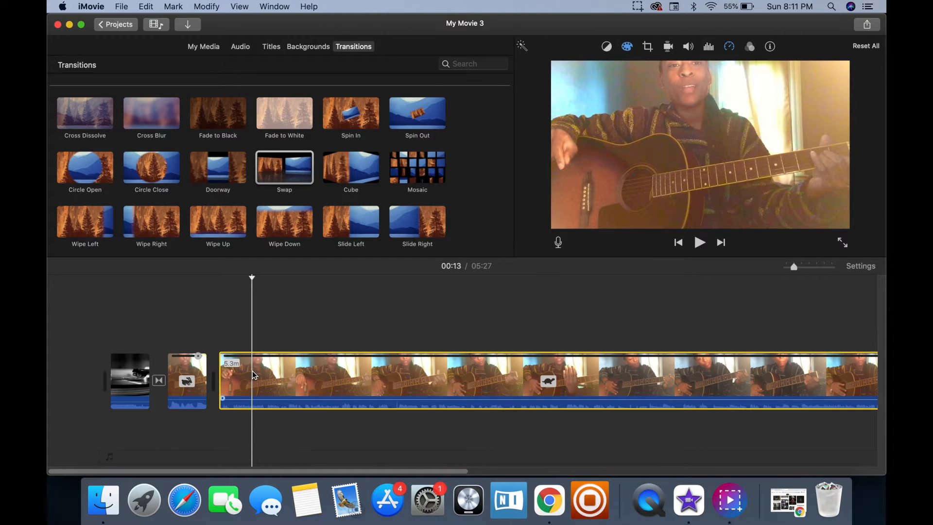
left_click(729, 47)
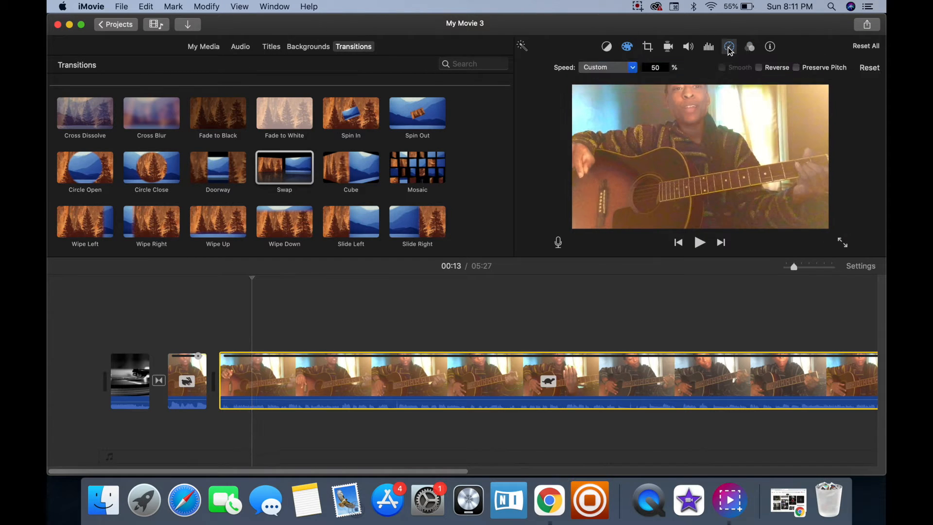
left_click(632, 68)
left_click(603, 81)
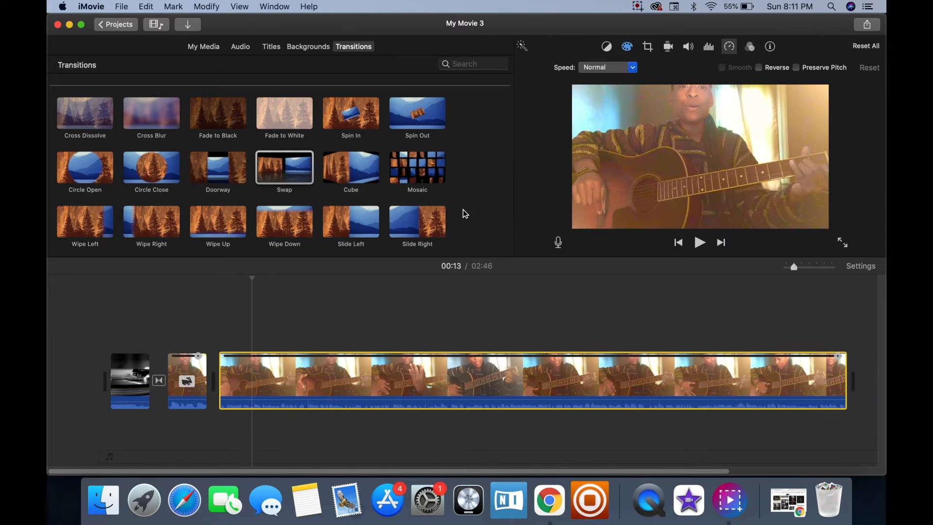
left_click(221, 325)
key("space")
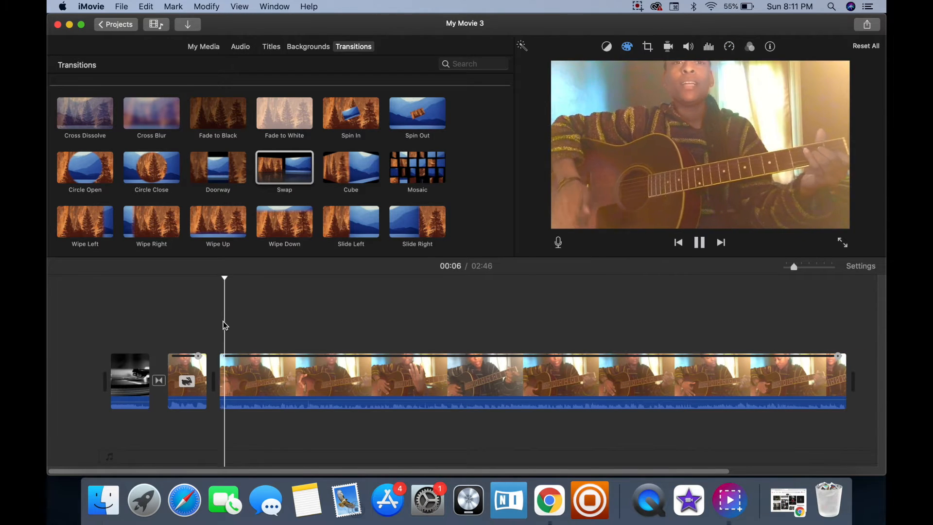
left_click(169, 316)
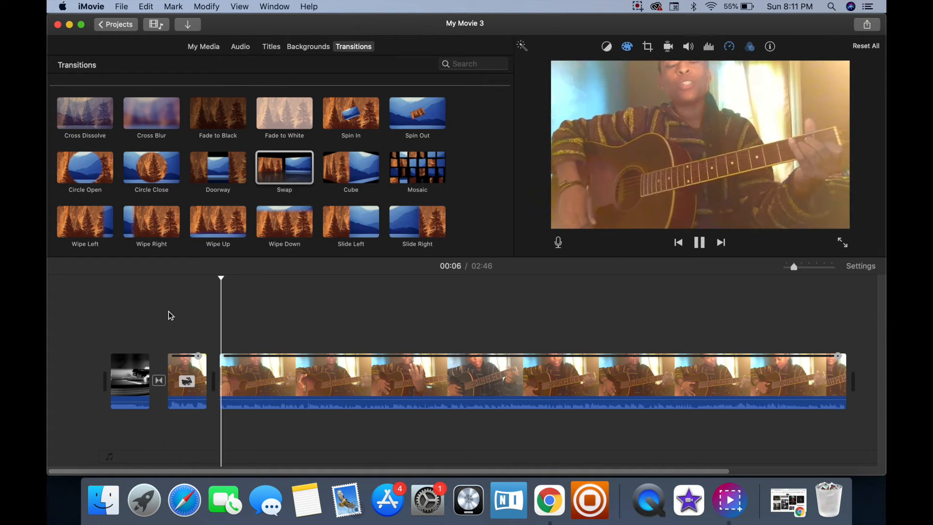
key("space")
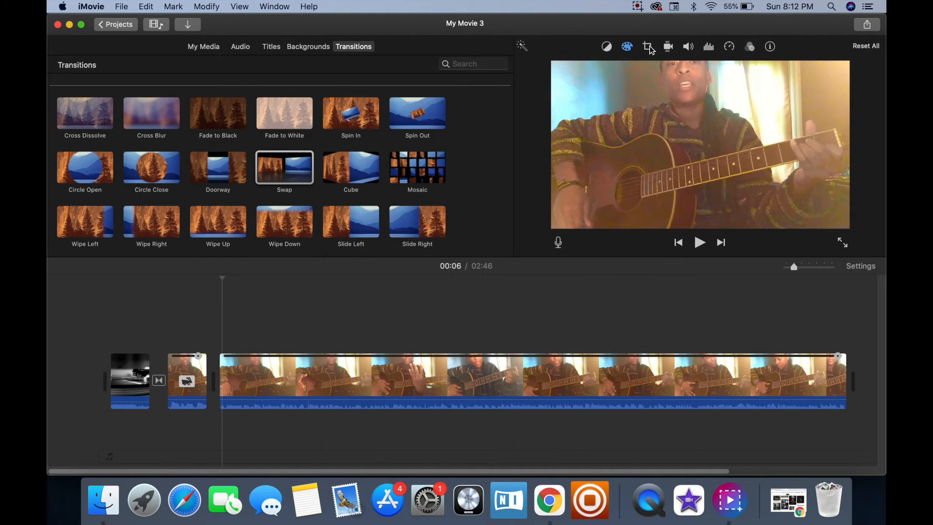
Turn on shaky video stabilization for the long guitar segment
left_click(669, 47)
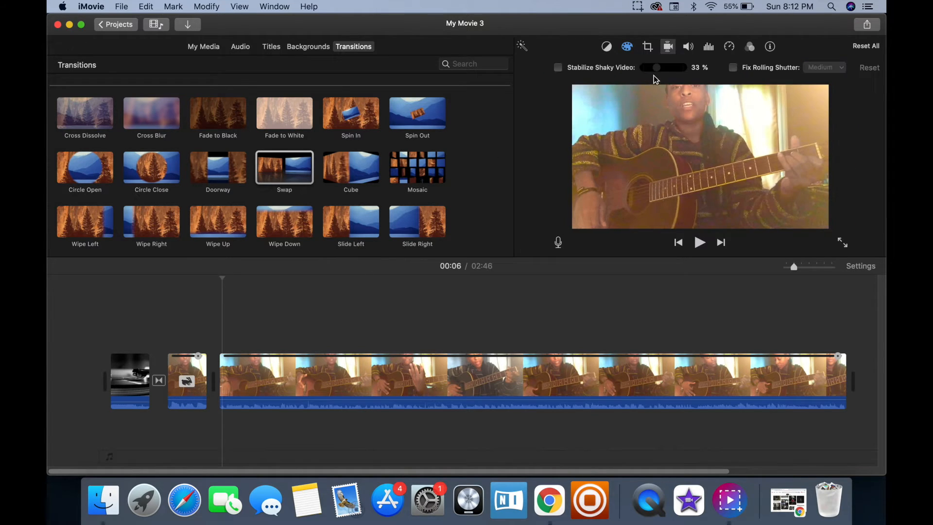
left_click(558, 68)
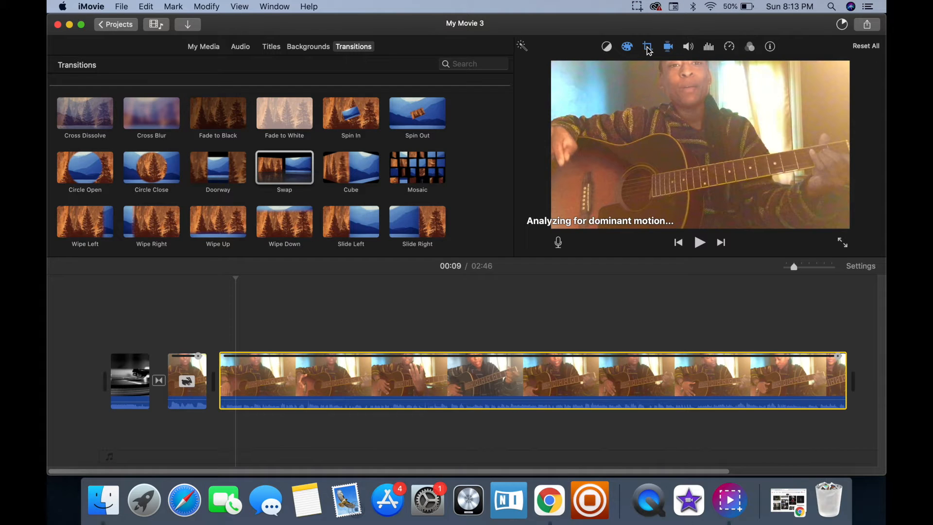
Try a Crop to Fill on the long guitar segment, framing its lower-right portion around the guitar, and play it back
left_click(647, 47)
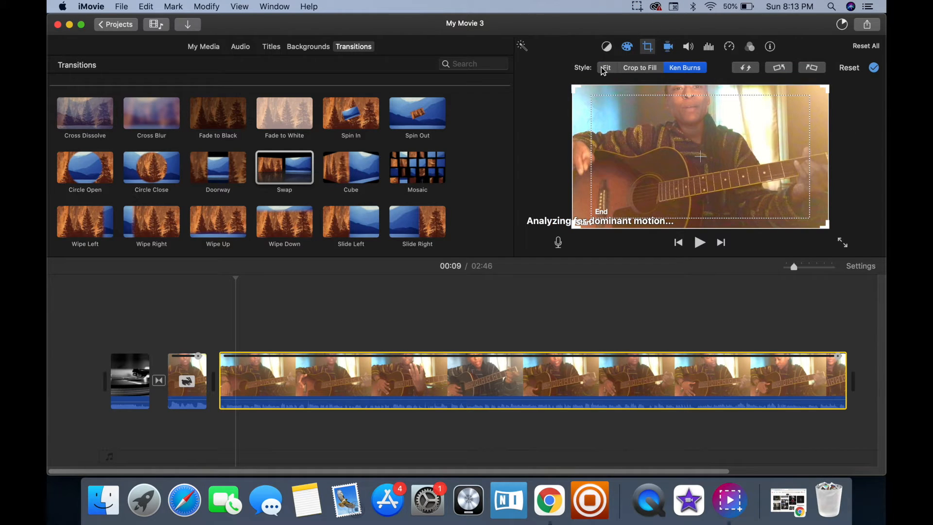
left_click(609, 68)
left_click(641, 68)
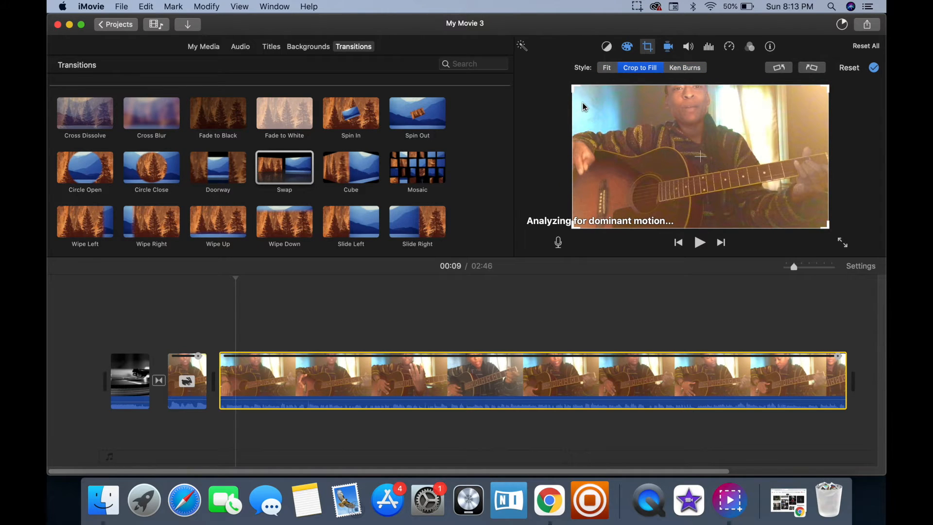
left_click_drag(573, 87, 632, 114)
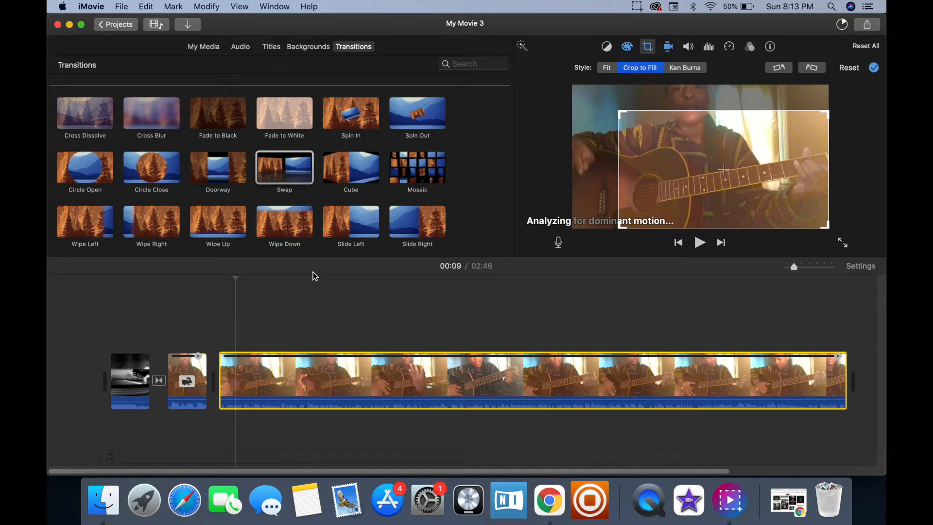
key("space")
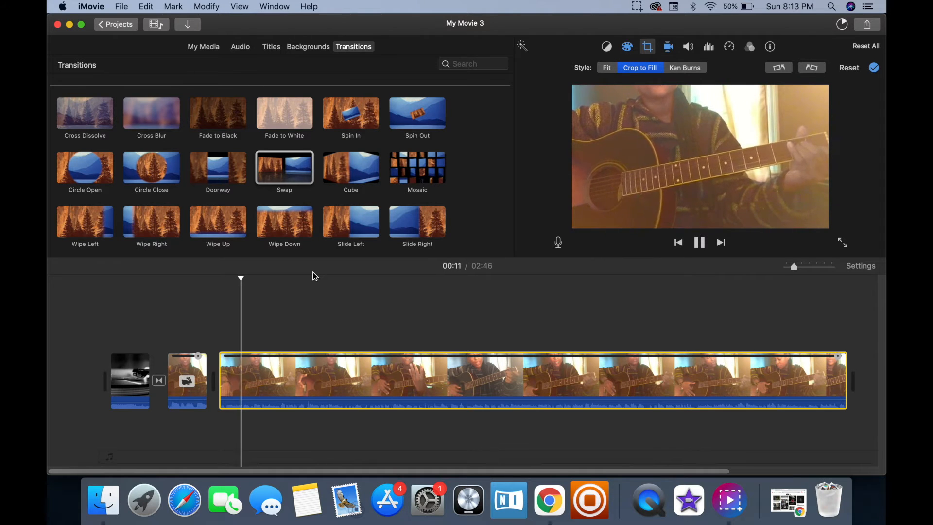
key("space")
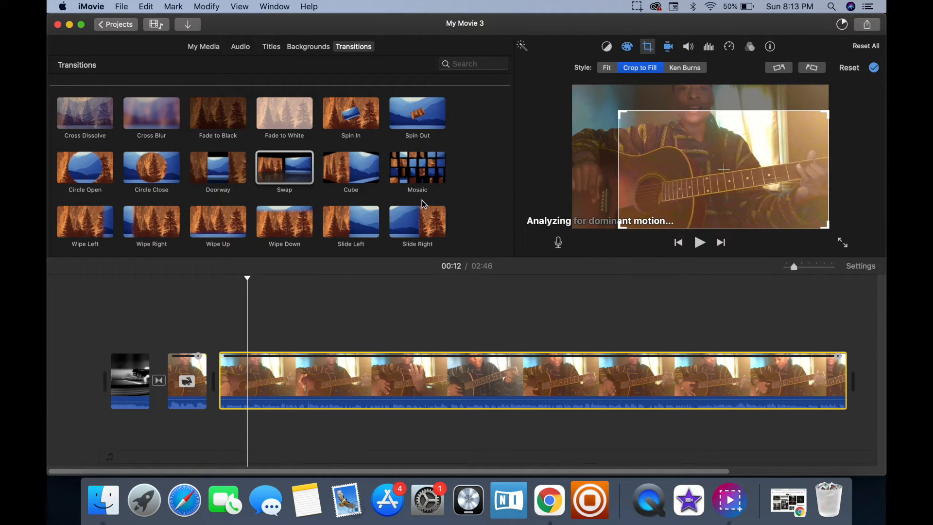
Set the long guitar segment's crop style to Fit and view its color correction options
left_click(606, 68)
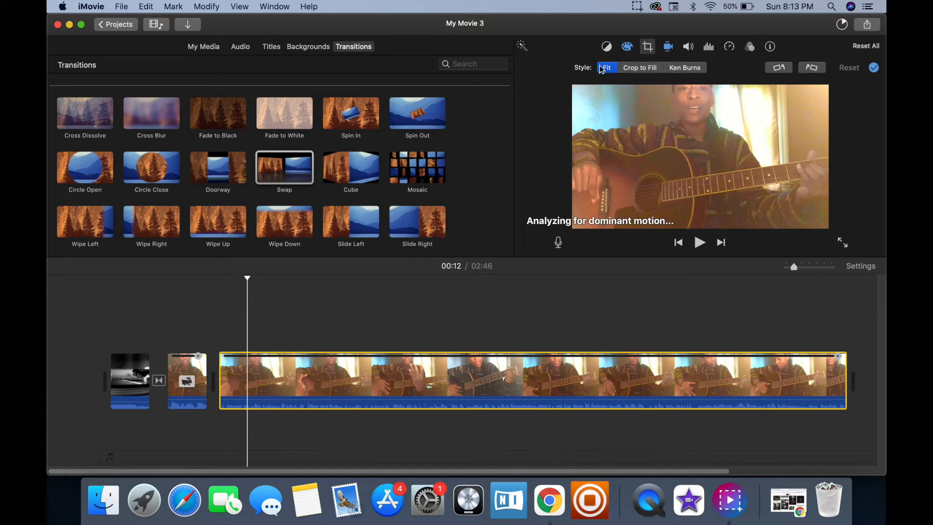
left_click(607, 47)
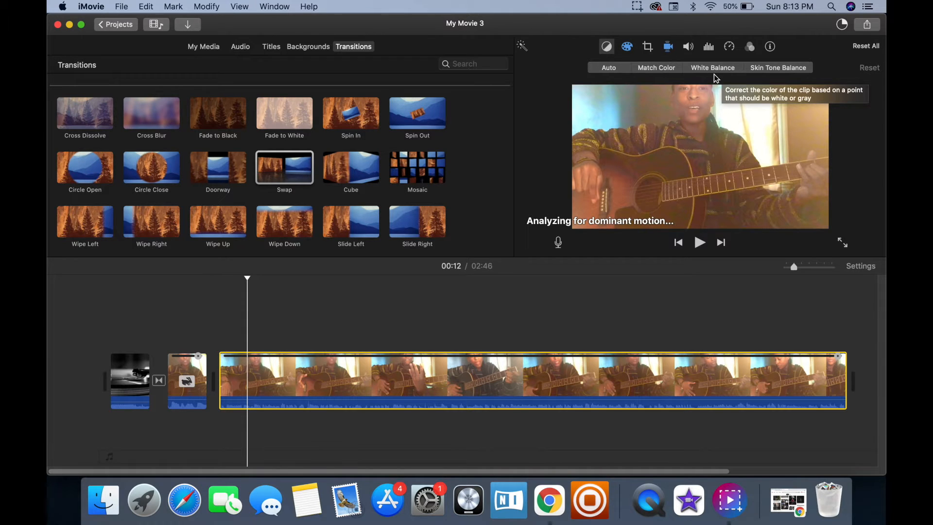
left_click(607, 47)
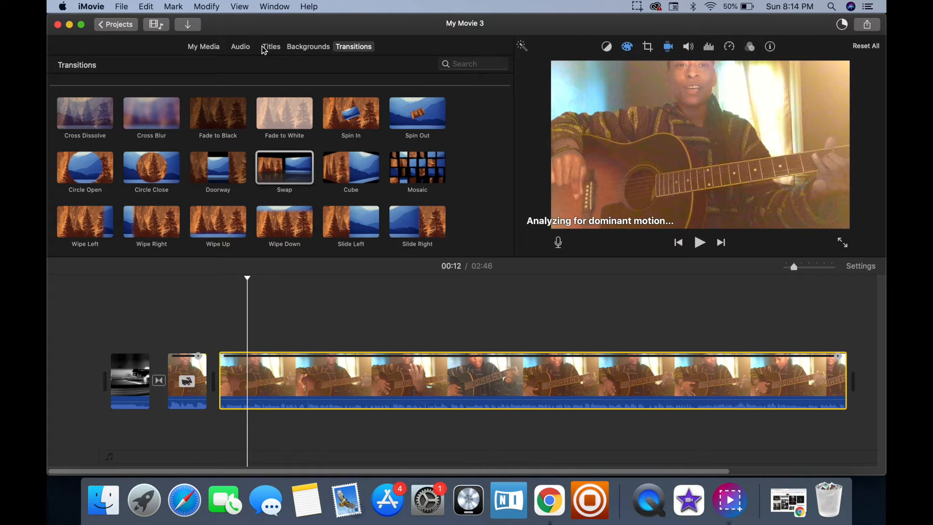
Overlay the Am chord image from the project media above the long guitar segment at about 00:09 and play it back
left_click(212, 47)
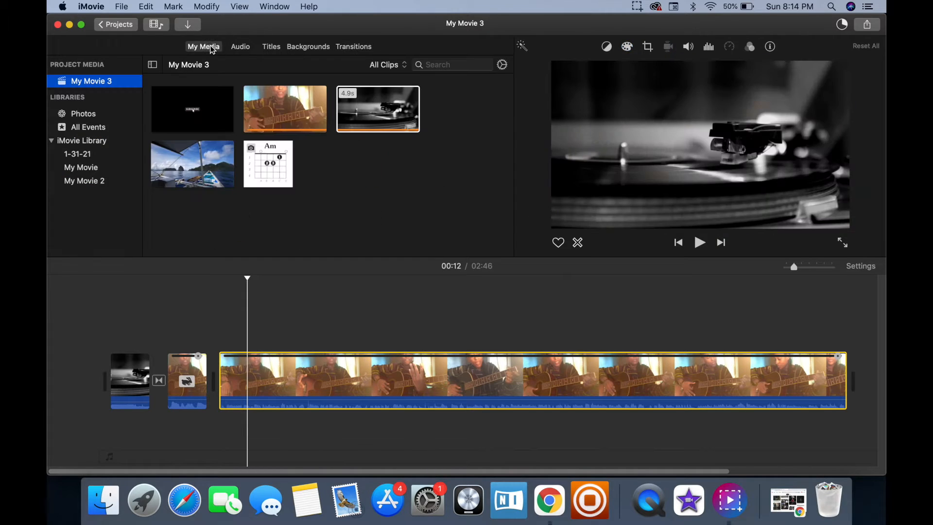
left_click(222, 305)
key("space")
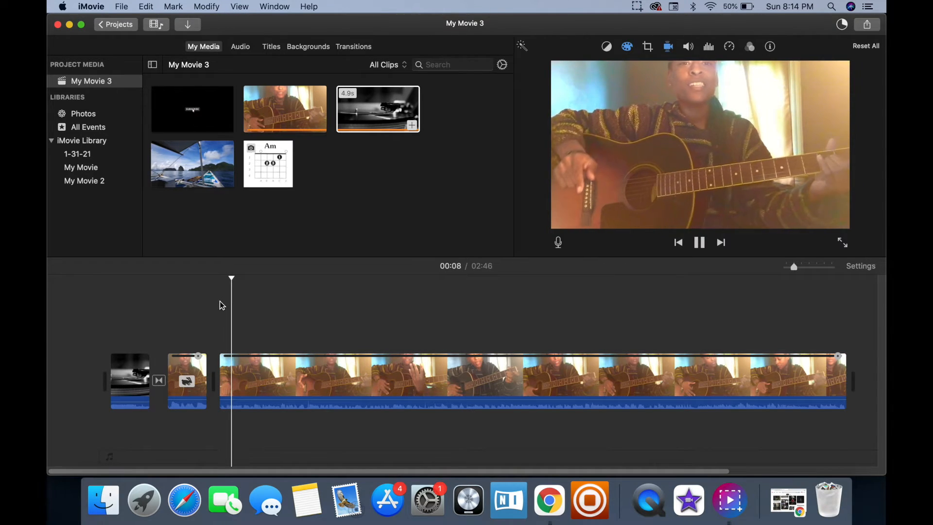
key("space")
left_click(270, 185)
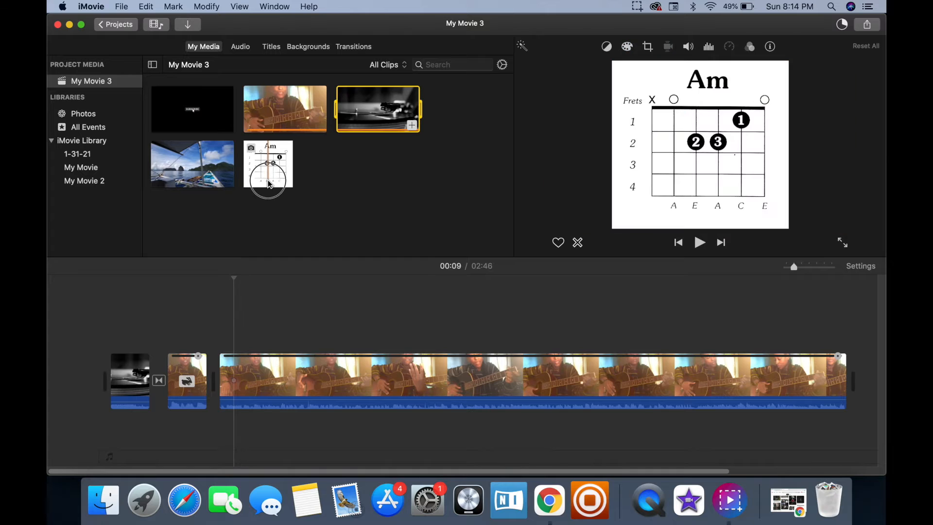
left_click_drag(270, 184, 237, 327)
left_click(233, 307)
key("space")
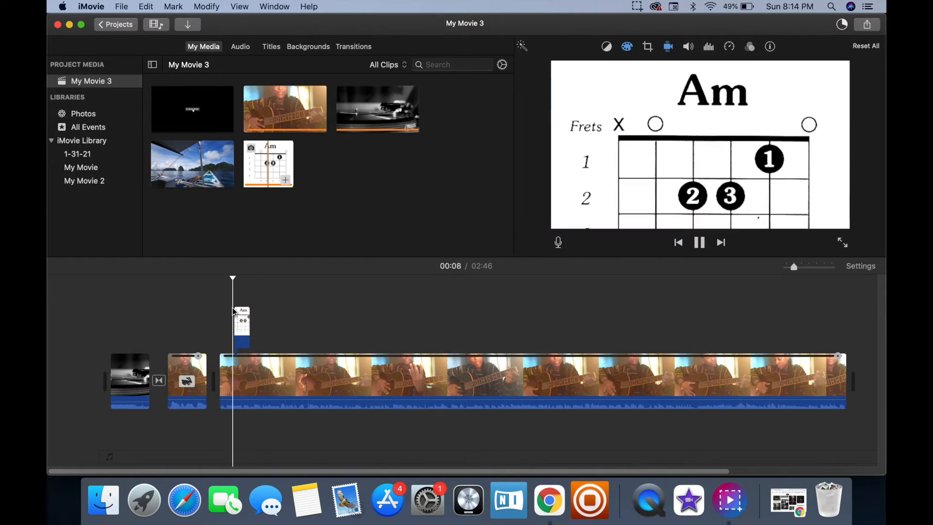
left_click(234, 306)
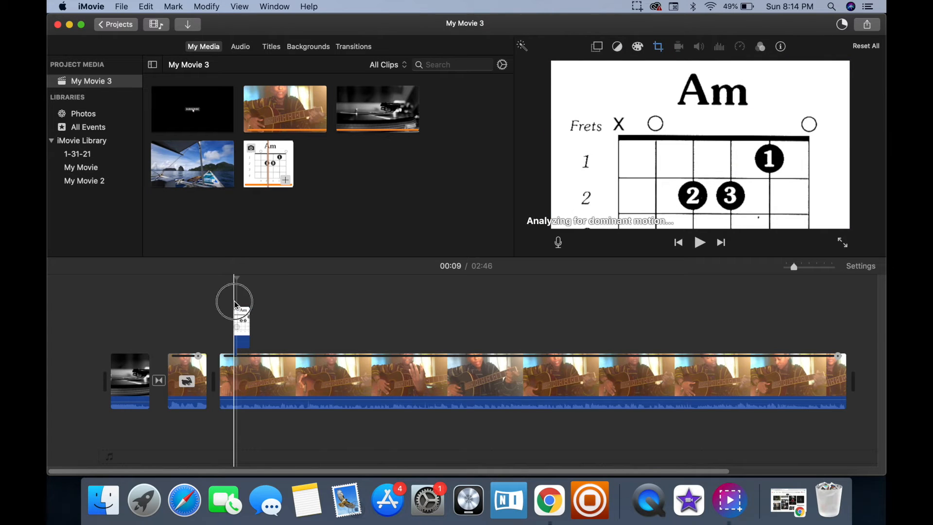
key("space")
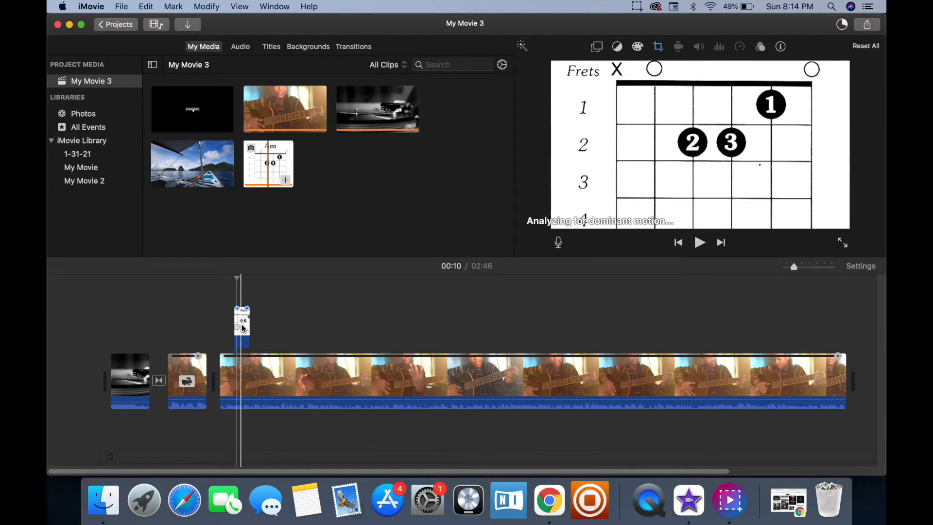
Set the crop style of the Am chord image overlay to Fit
left_click(244, 328)
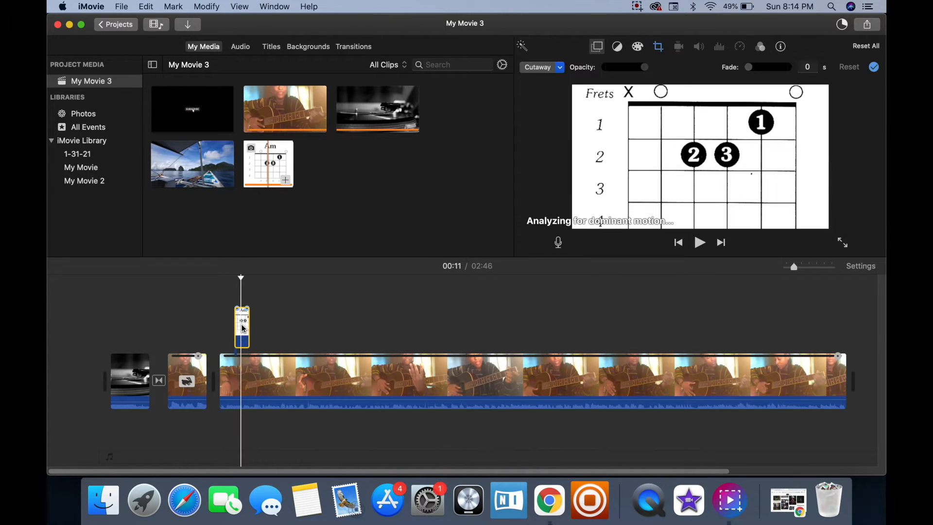
left_click(601, 47)
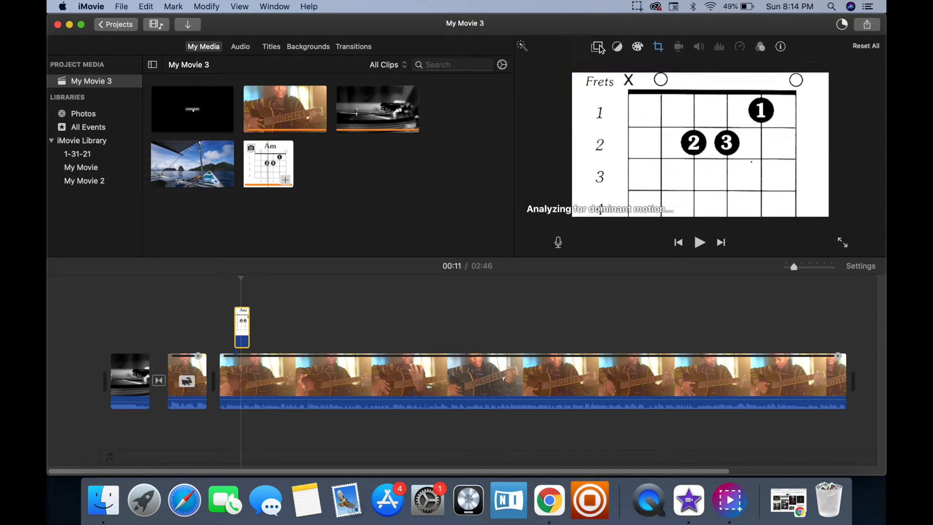
left_click(659, 47)
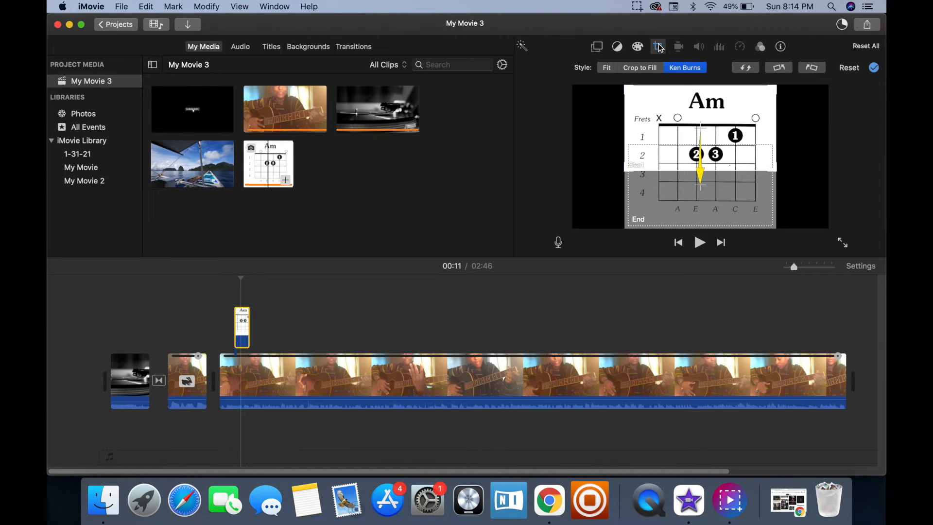
left_click(604, 69)
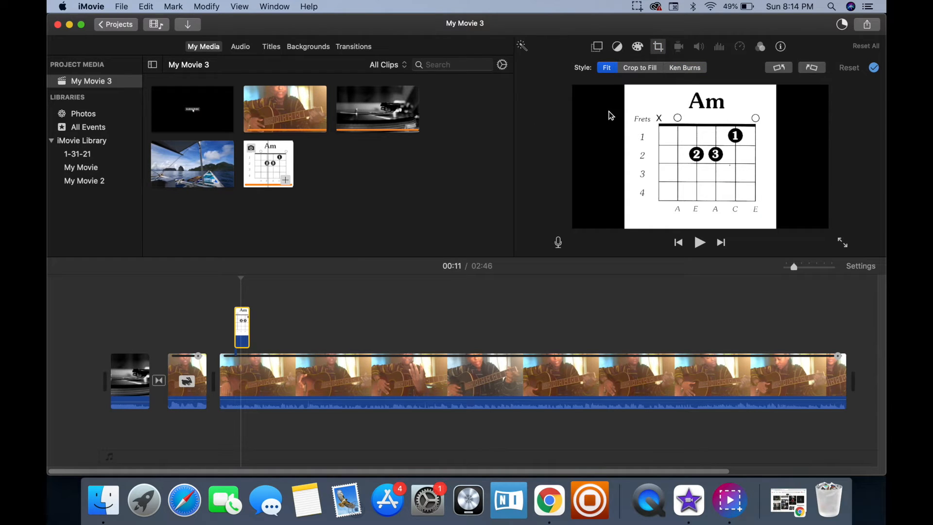
Change the Am chord image's overlay mode to Picture in Picture and play back from just before it
left_click(596, 48)
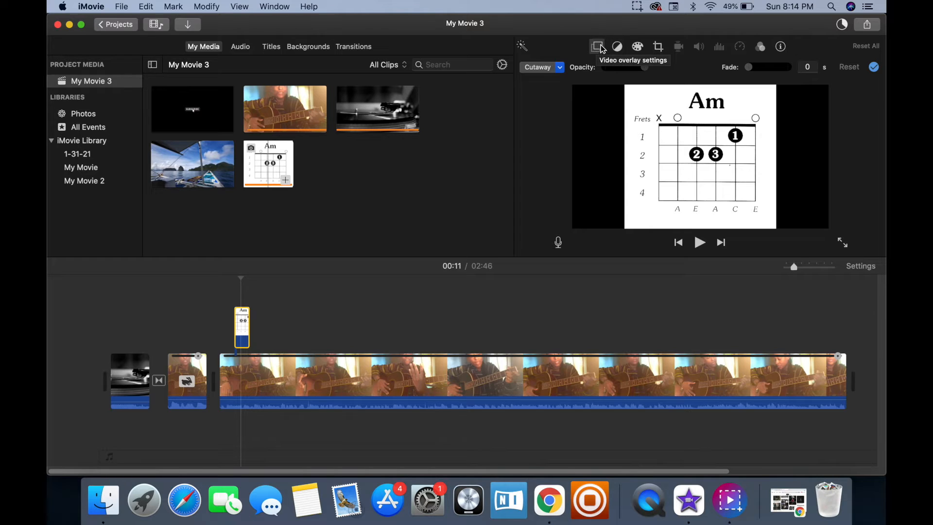
left_click(560, 68)
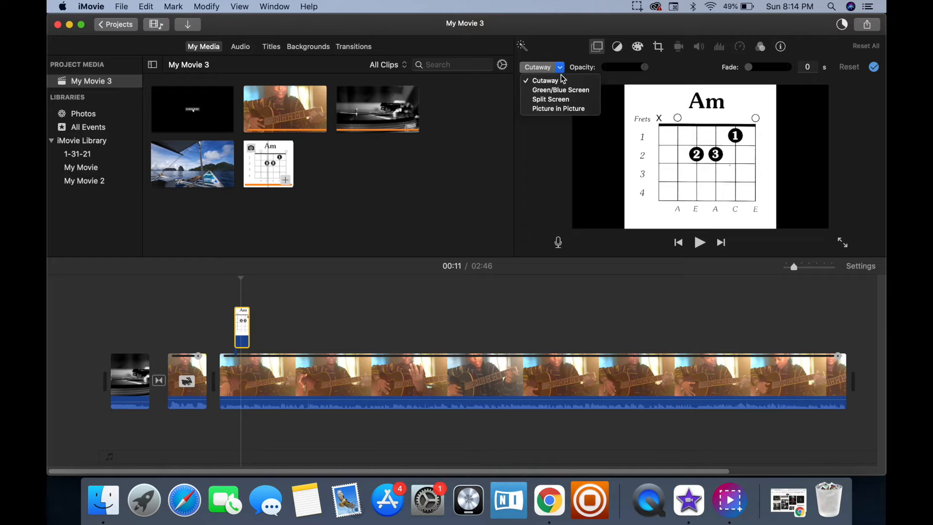
left_click(556, 108)
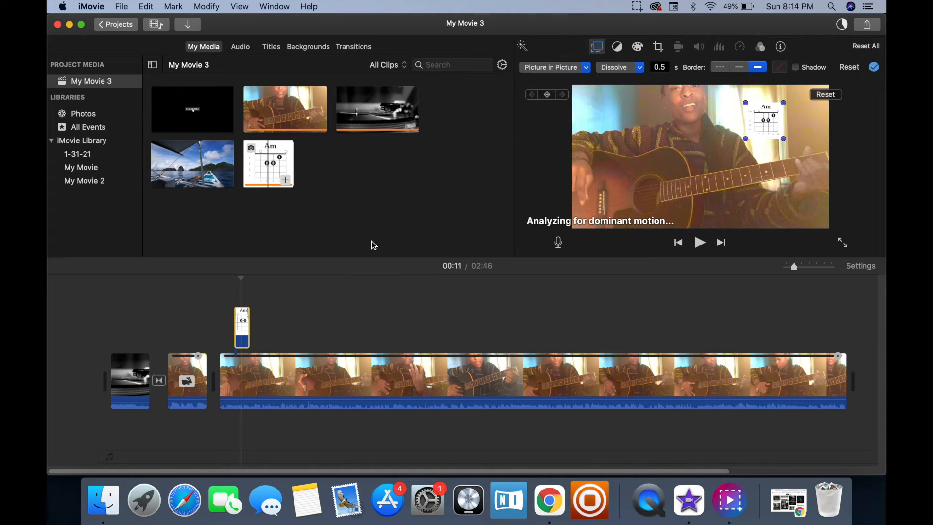
left_click(223, 293)
key("space")
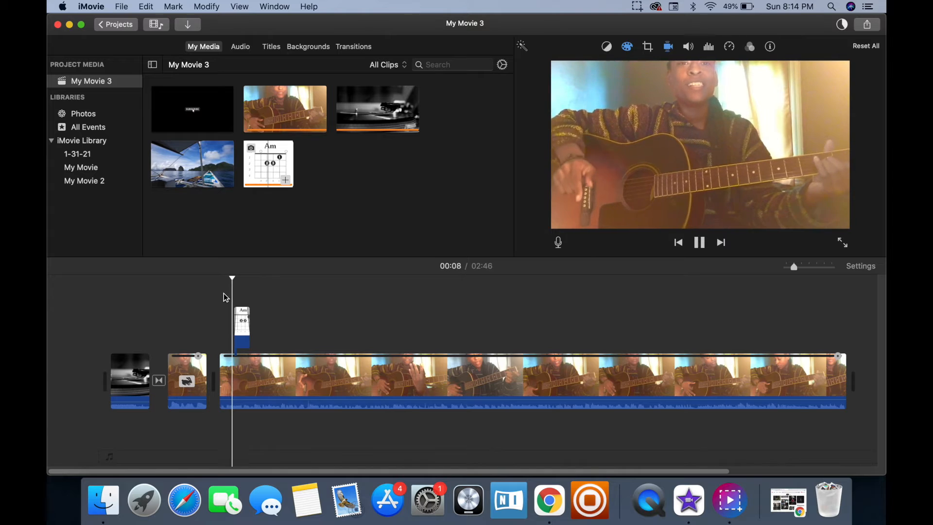
Enlarge the Am chord picture-in-picture and place it at the top edge of the video, just left of centre
left_click(244, 330)
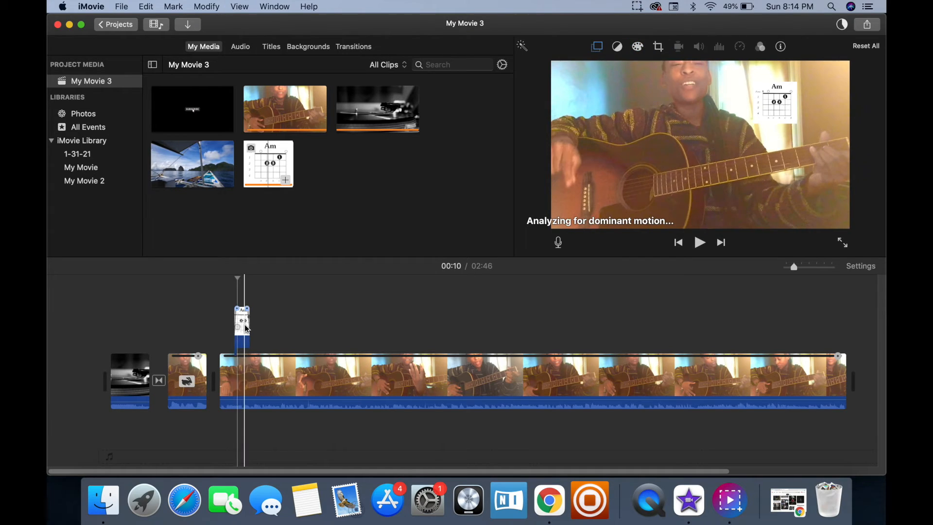
left_click(247, 332)
left_click_drag(751, 141, 713, 129)
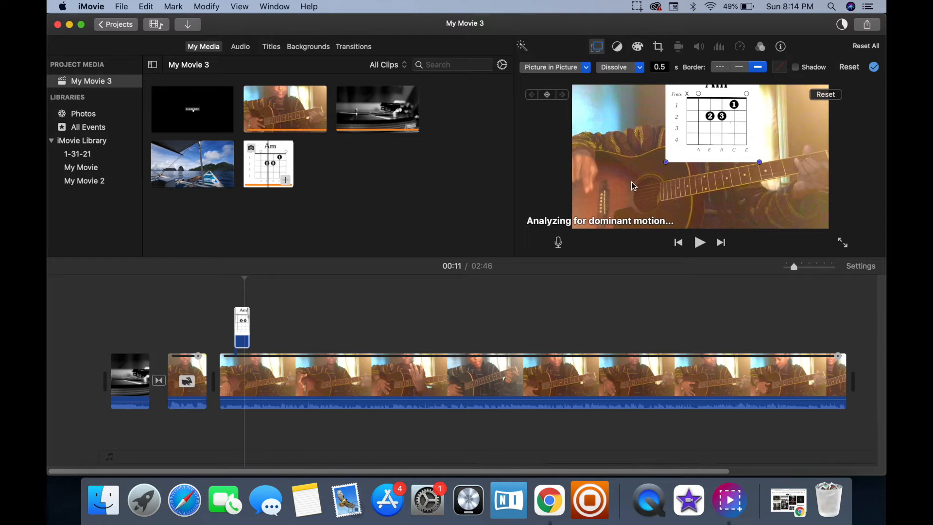
left_click_drag(667, 163, 670, 141)
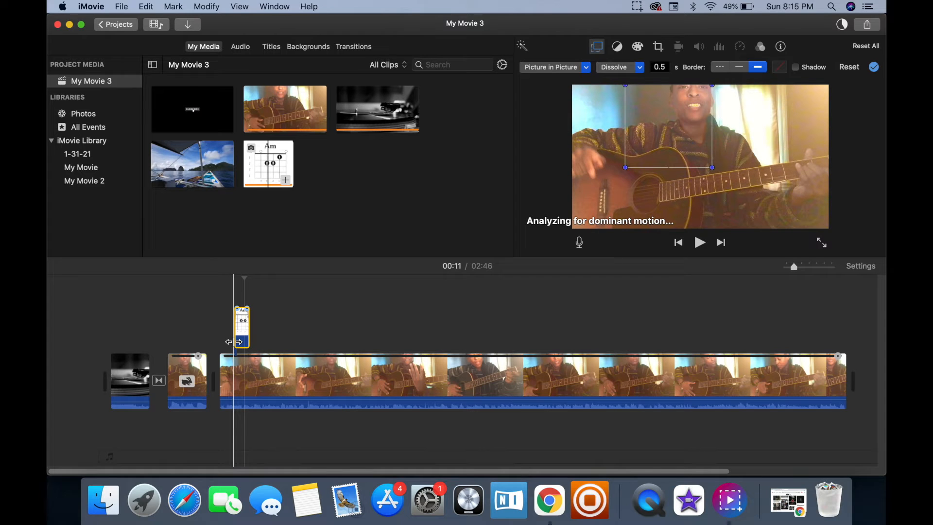
Lengthen the Am chord overlay's dissolve to about 1.5 seconds, play it back, and shorten the dissolve to 0.88 seconds
key("super+equal")
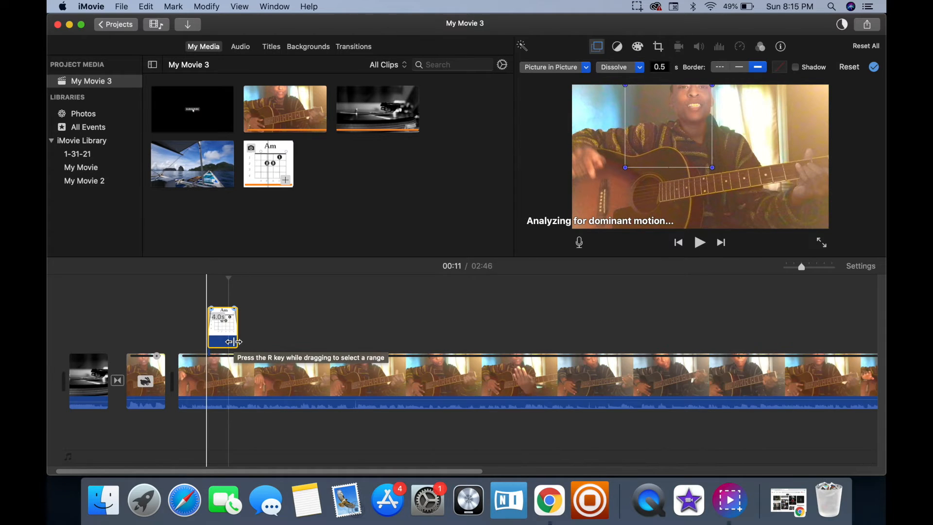
left_click_drag(803, 272, 813, 273)
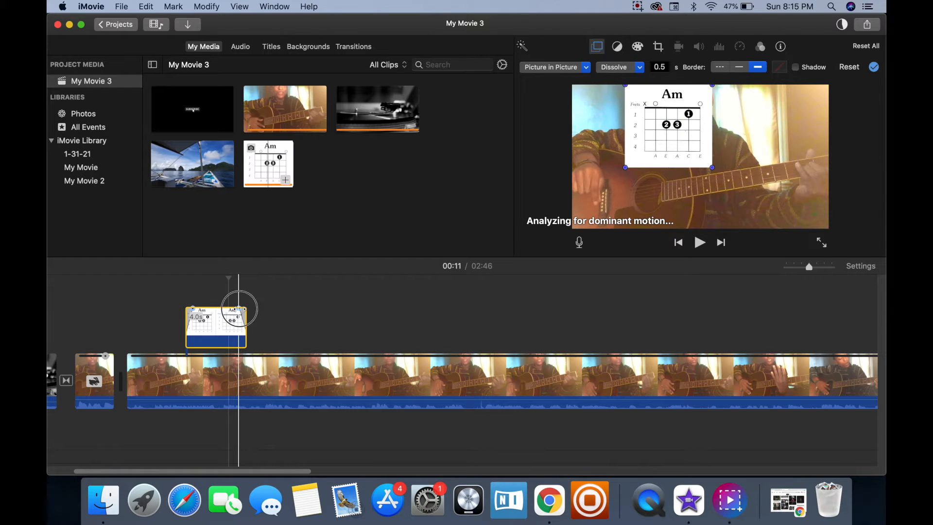
left_click_drag(237, 310, 226, 309)
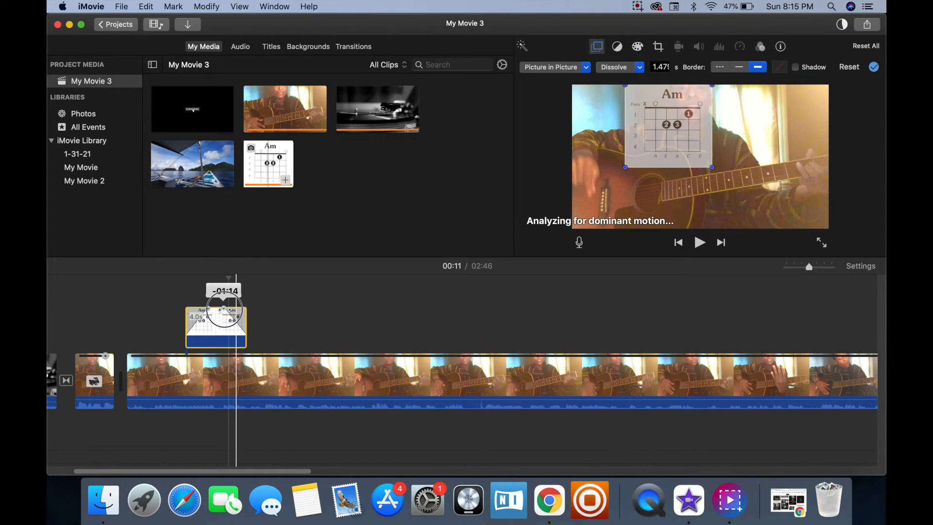
key("space")
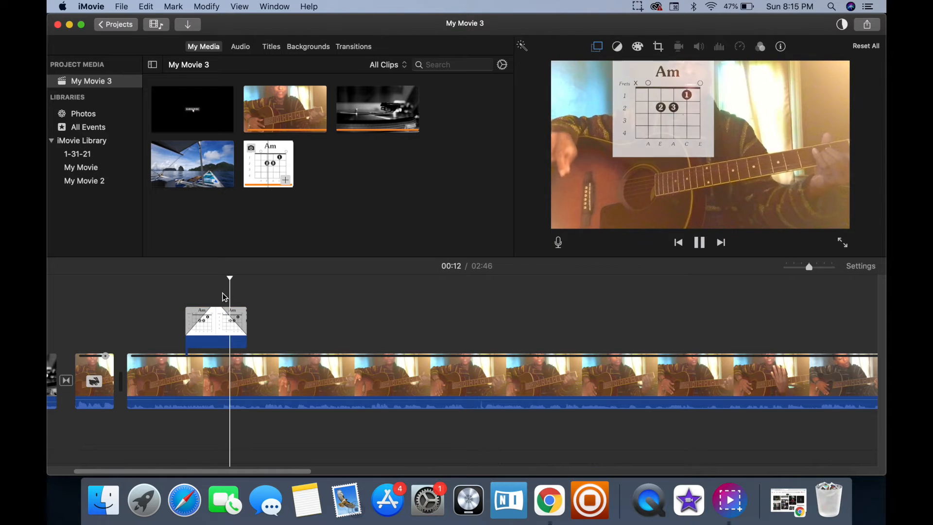
left_click(223, 313)
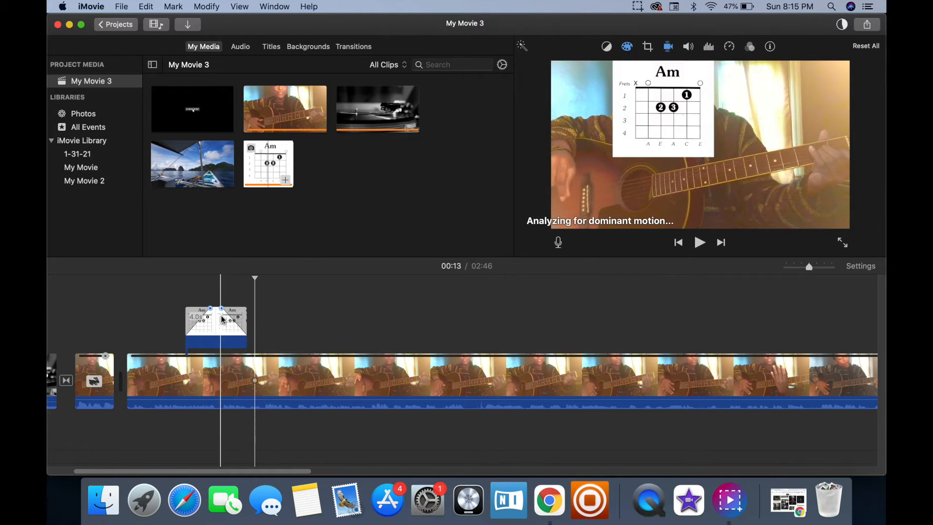
left_click_drag(222, 310, 233, 309)
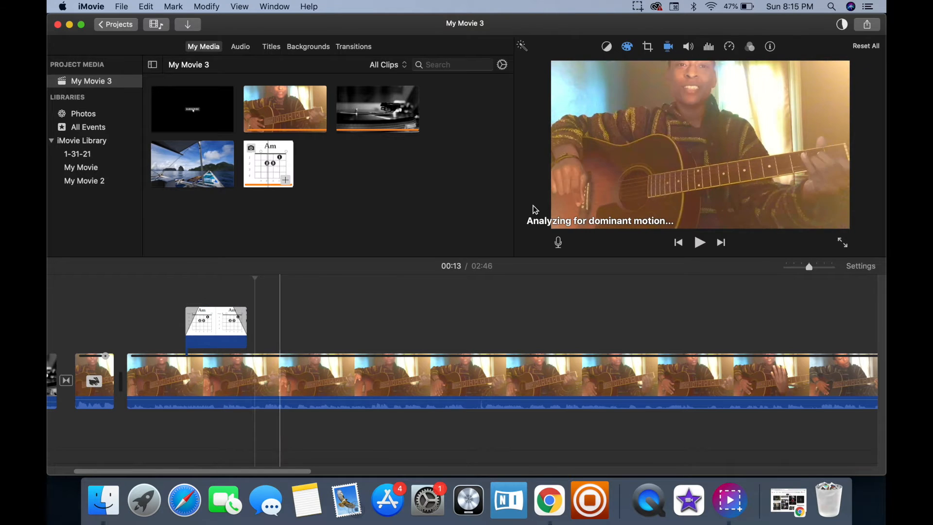
Give the Am chord picture-in-picture the thickest border and color it Maroon
left_click(216, 321)
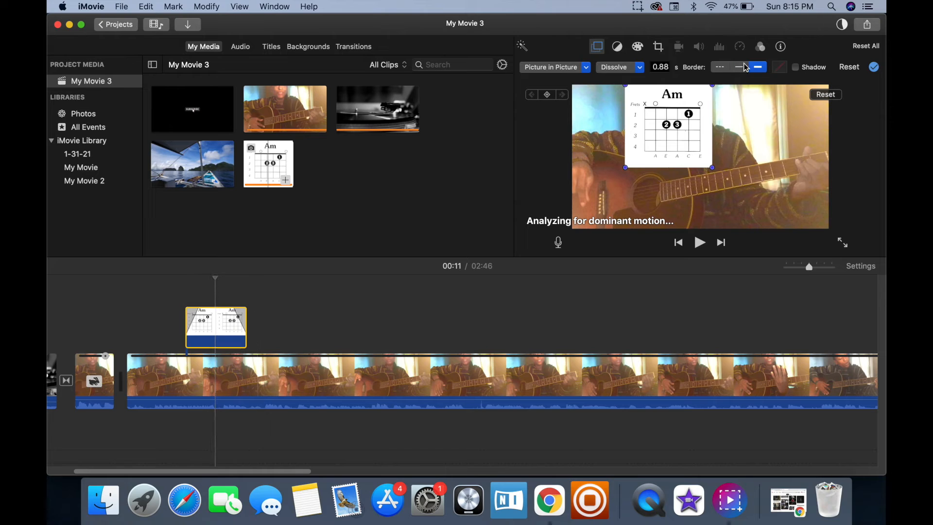
left_click(759, 68)
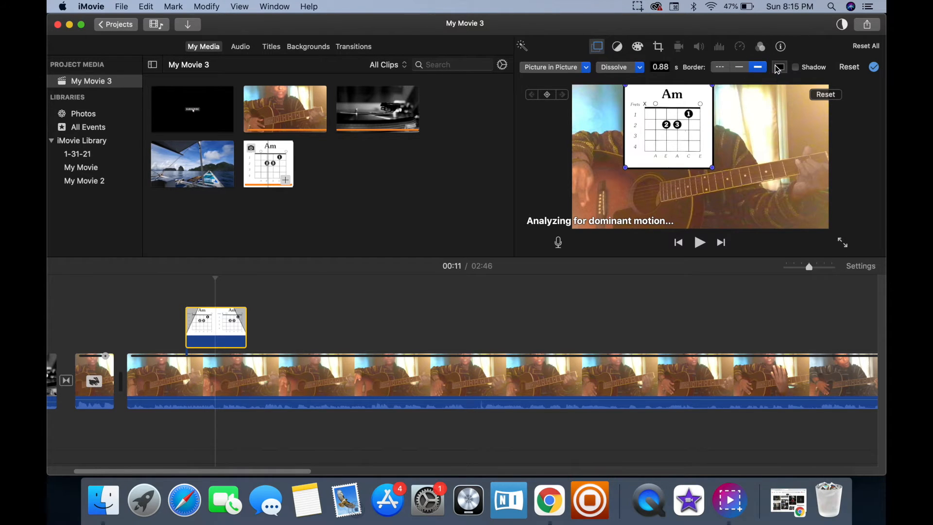
left_click(778, 68)
left_click(307, 378)
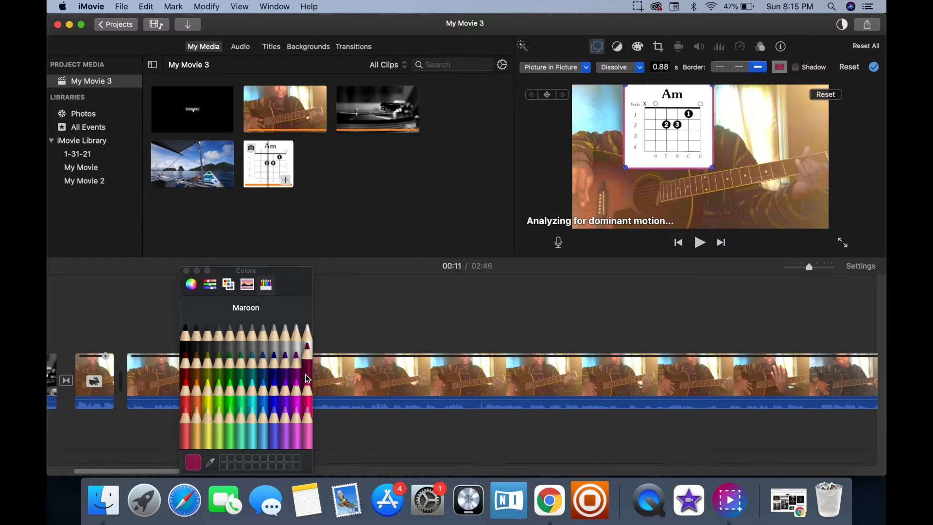
left_click(186, 271)
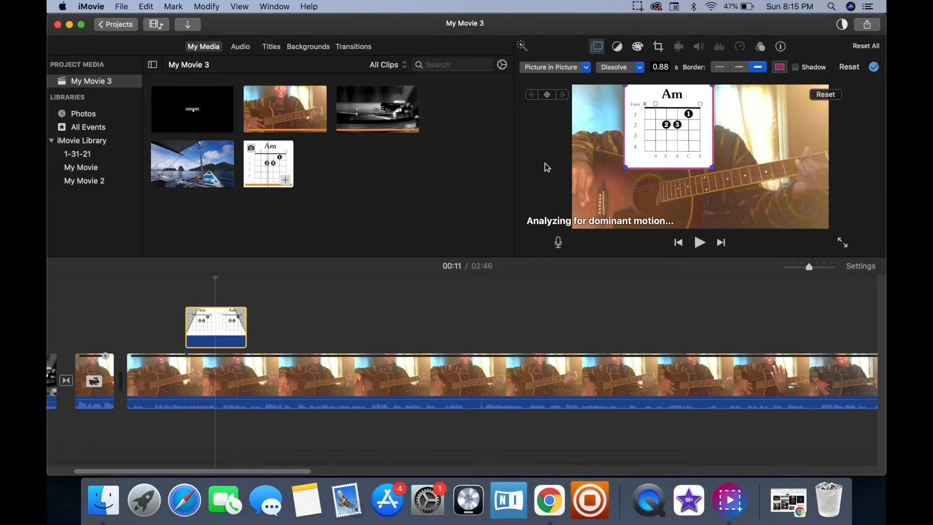
Try a shadow on the Am chord picture-in-picture, remove it, and play back the overlay
left_click(796, 68)
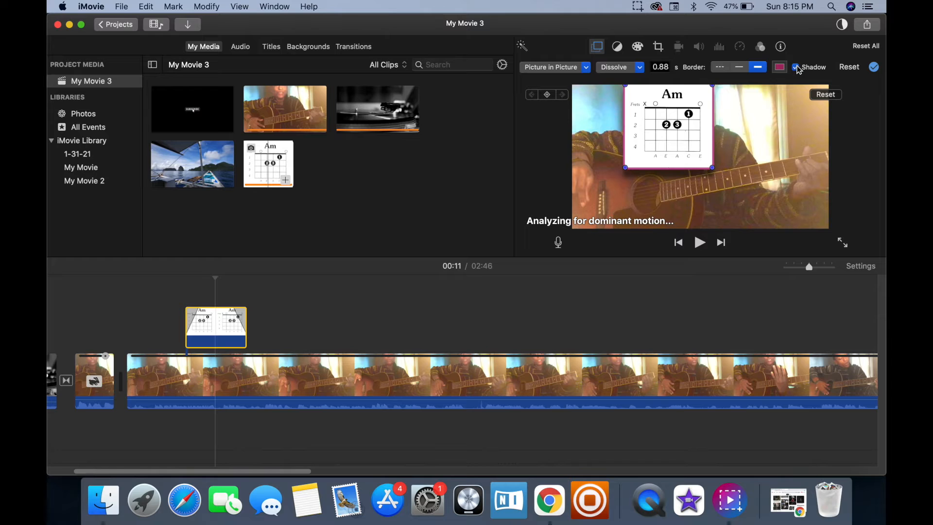
left_click(797, 68)
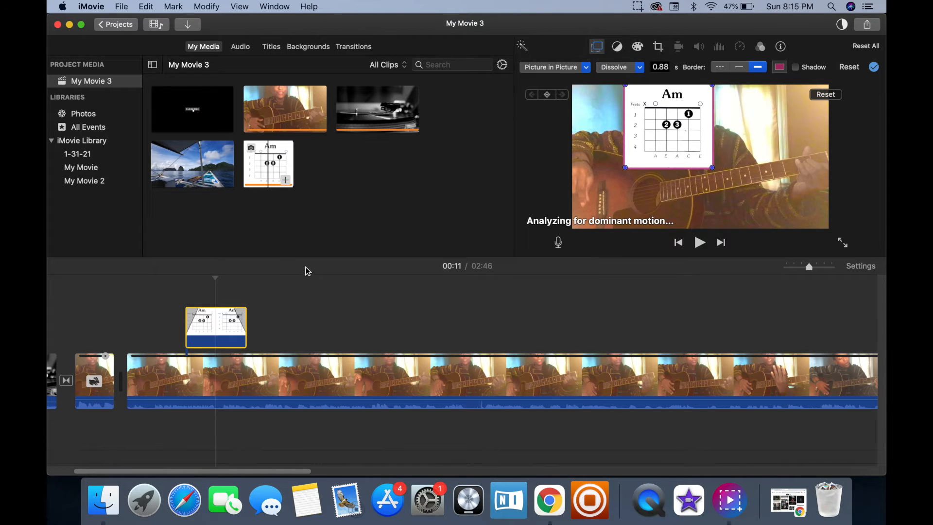
left_click(222, 289)
key("space")
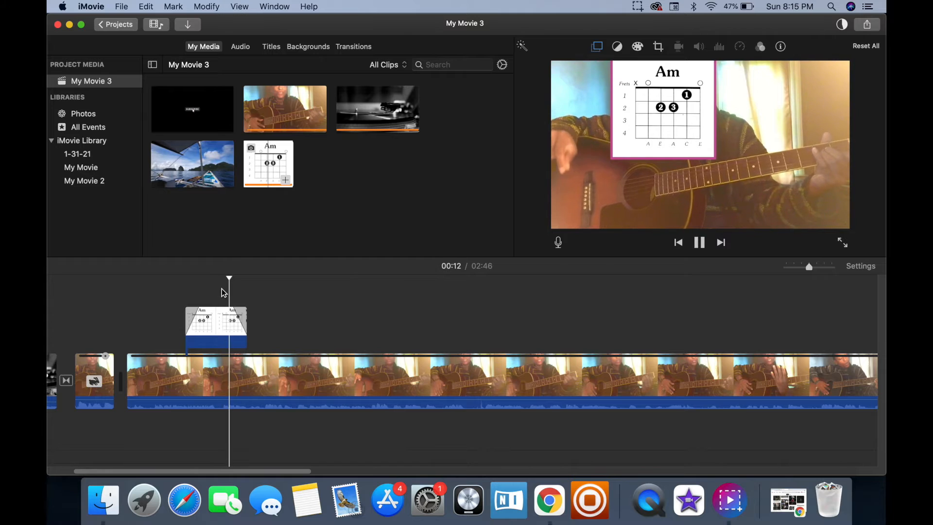
key("space")
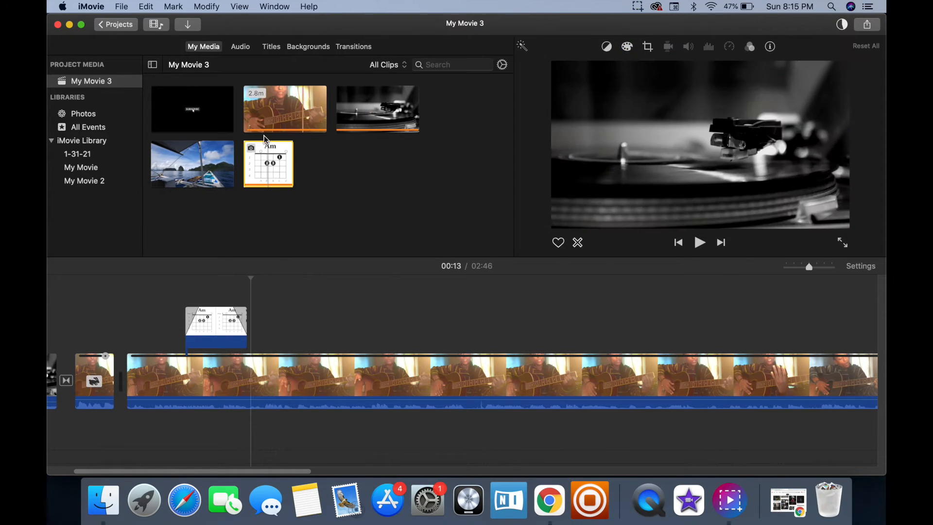
Place the boat clip above the guitar video a short gap after the Am chord overlay, and play its opening
left_click_drag(196, 168, 313, 308)
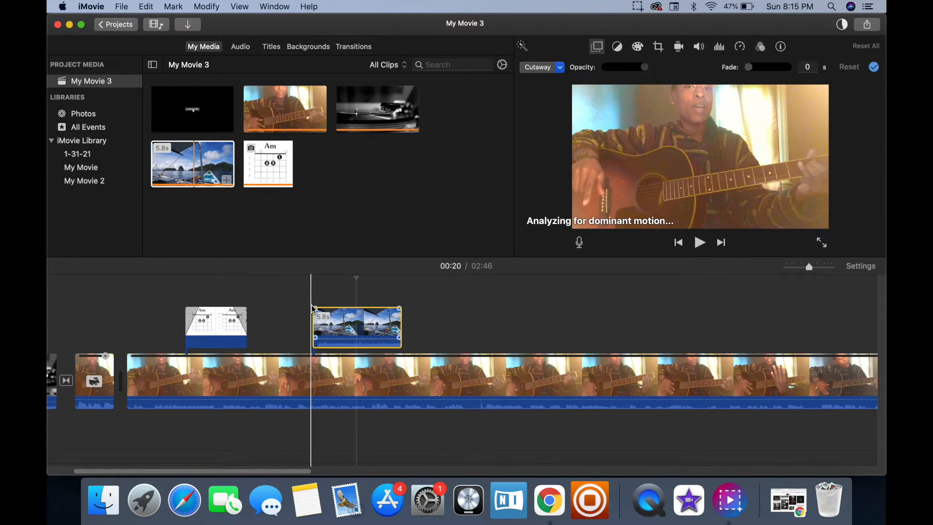
key("space")
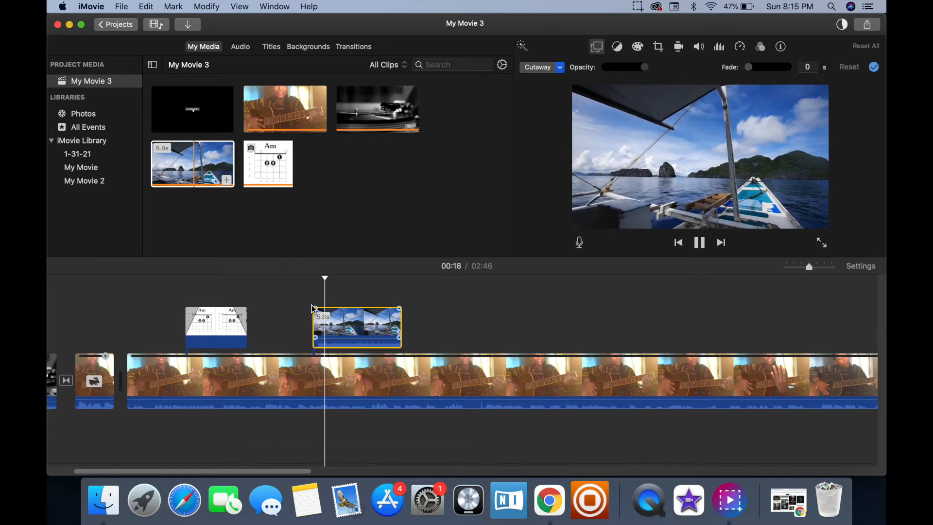
key("space")
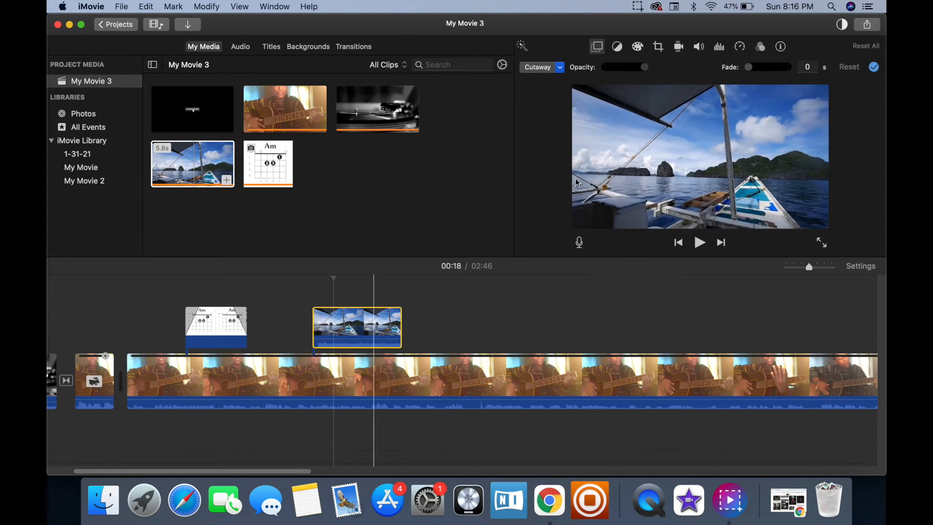
Try the Split Screen overlay mode on the boat clip and return it to Cutaway
left_click(658, 46)
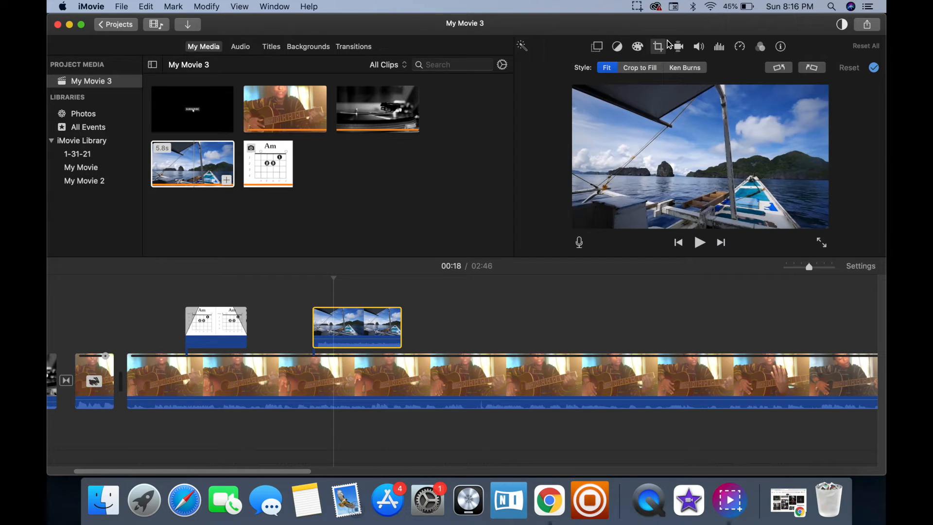
left_click(598, 47)
left_click(560, 68)
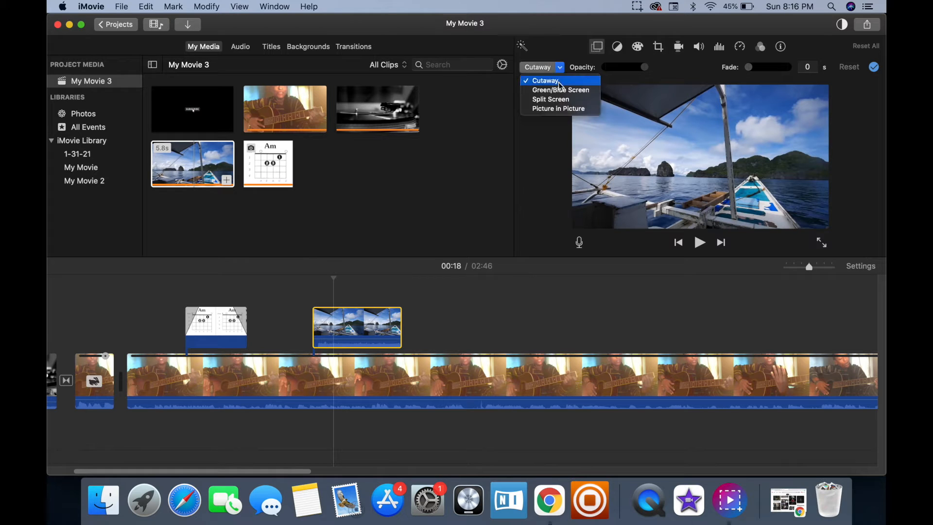
left_click(557, 100)
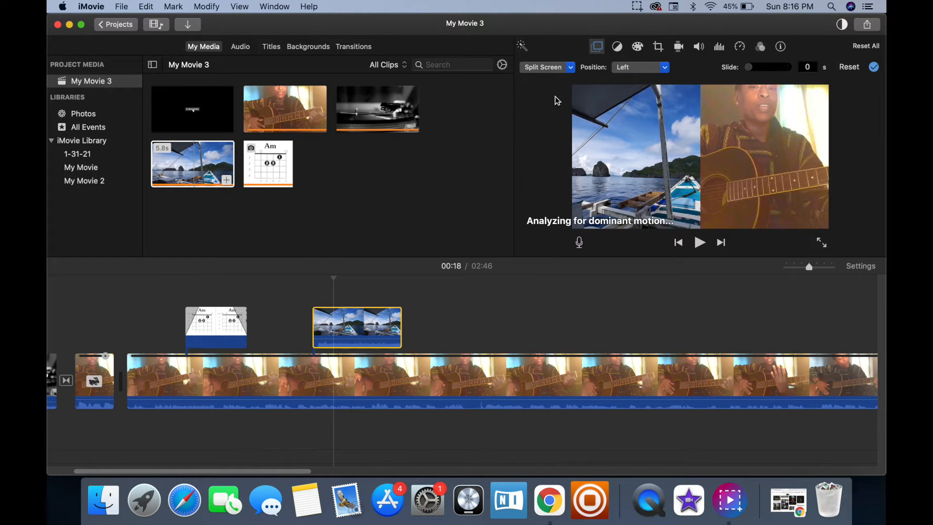
left_click(569, 68)
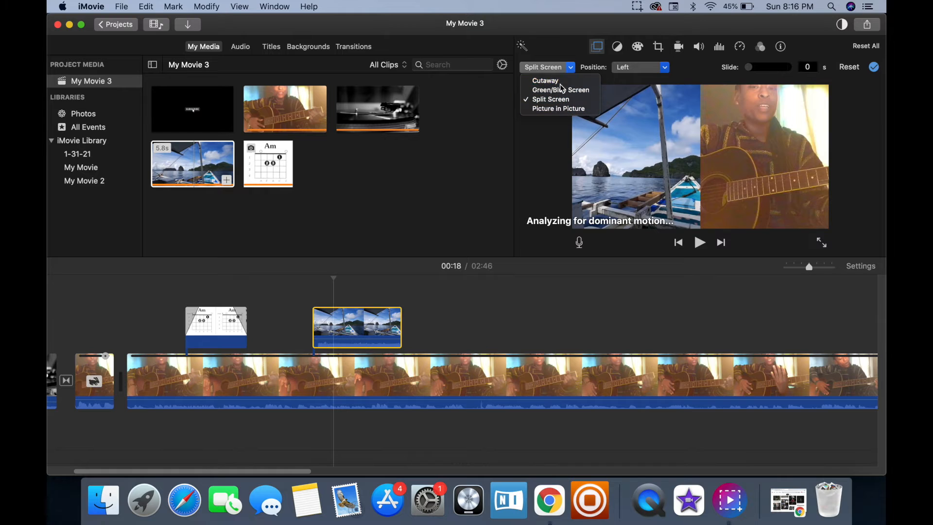
left_click(563, 77)
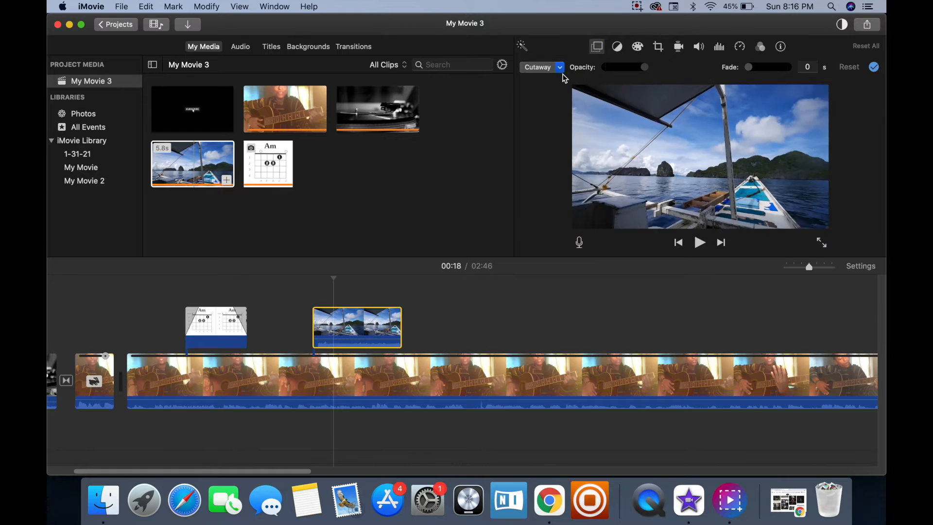
Play back the movie twice from just before the boat cutaway to check how it cuts in
left_click(299, 299)
key("space")
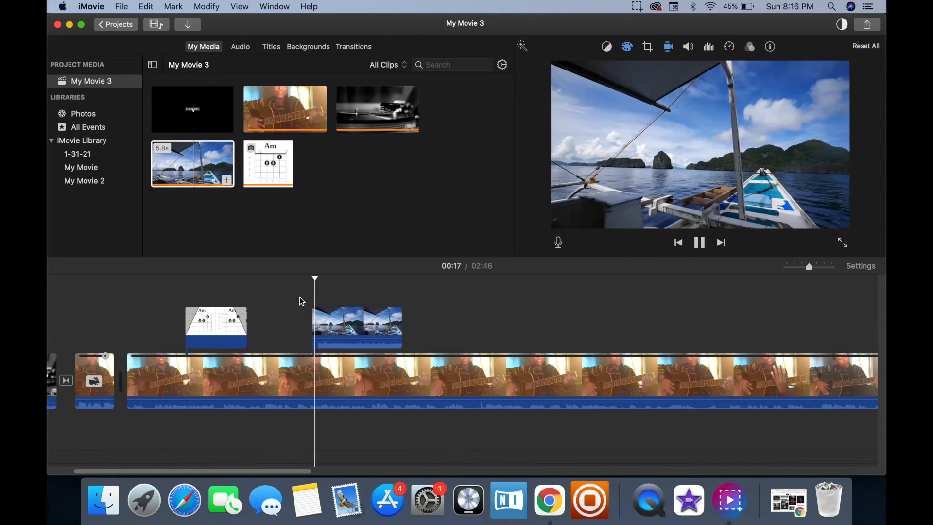
key("space")
left_click(301, 294)
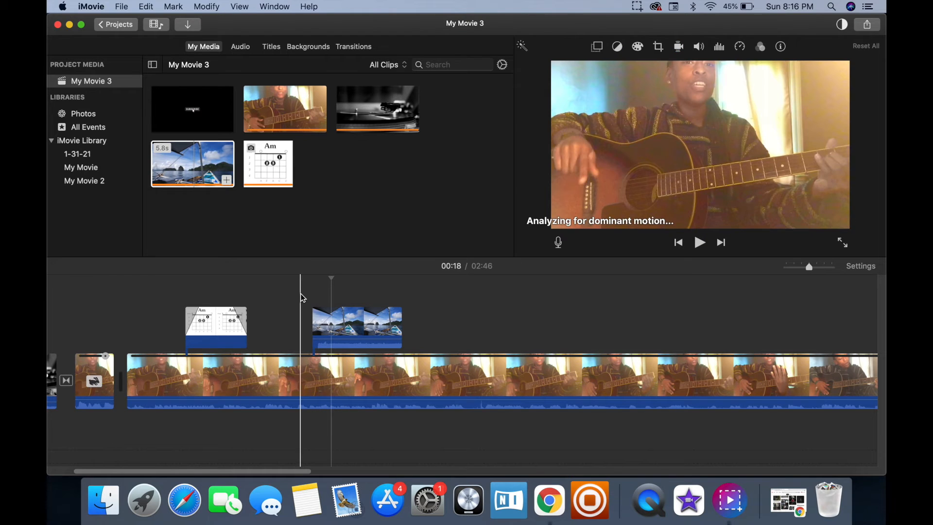
key("space")
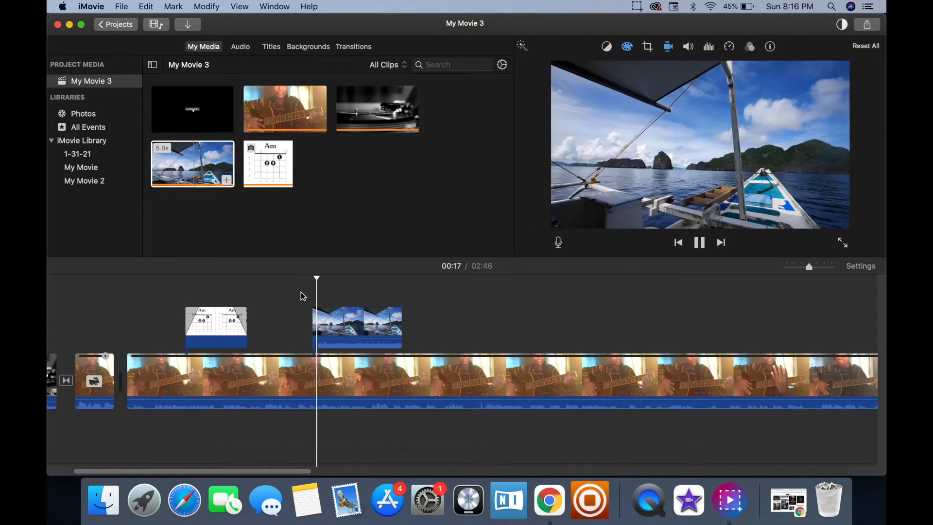
key("space")
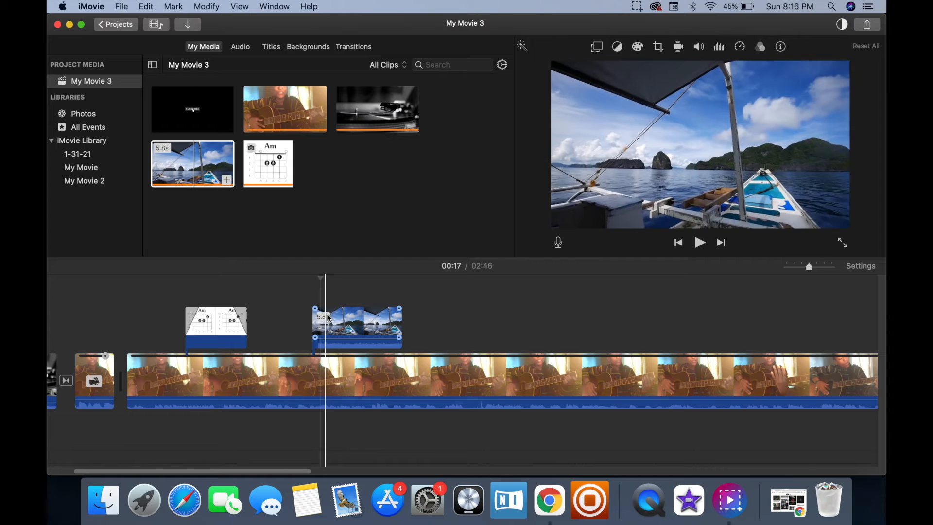
Change the boat clip's overlay mode to Picture in Picture, then enlarge it and place it at the top centre of the video
left_click(350, 321)
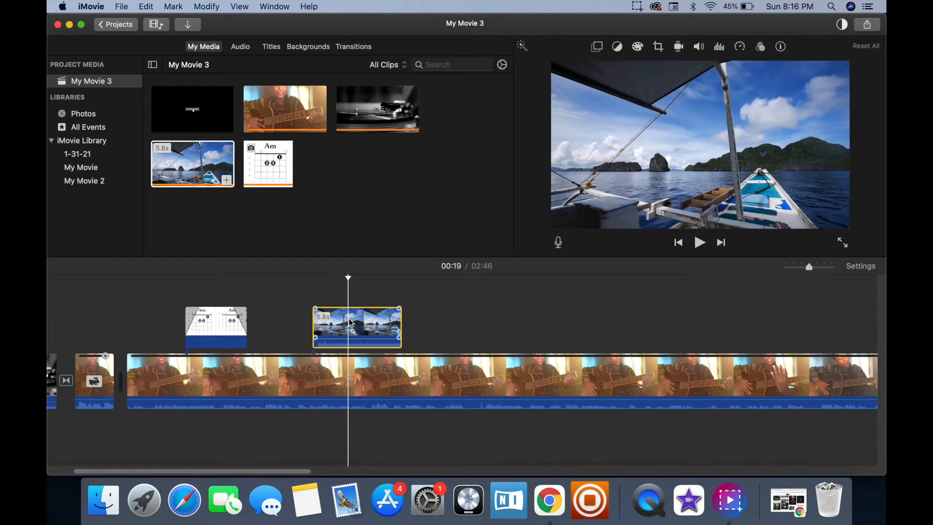
left_click(598, 46)
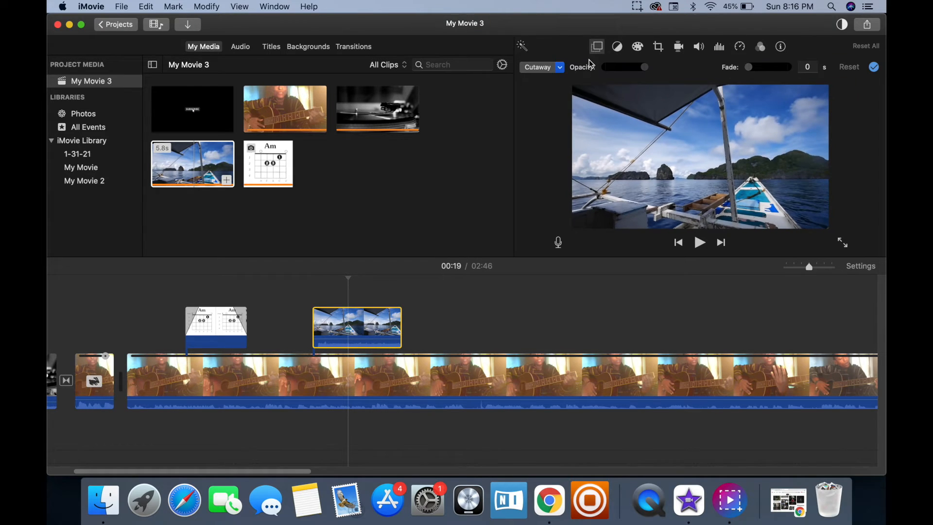
left_click(559, 68)
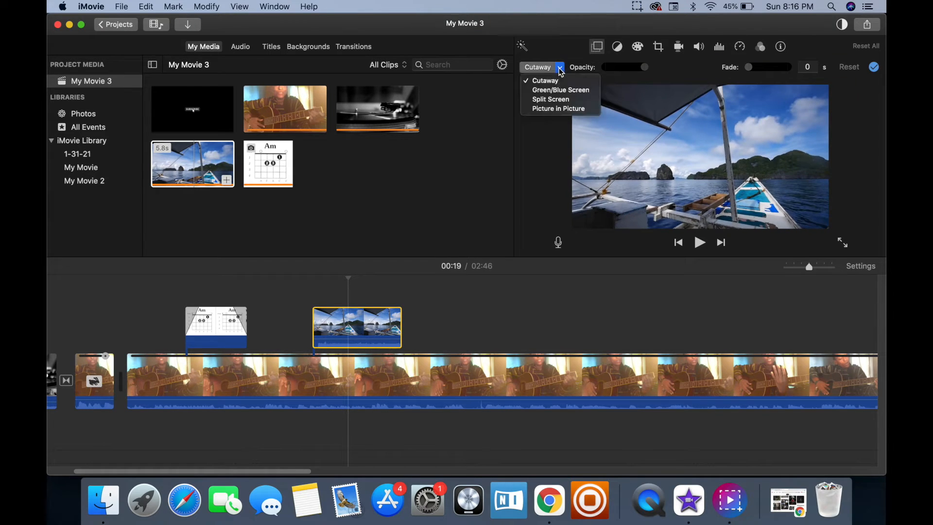
left_click(554, 109)
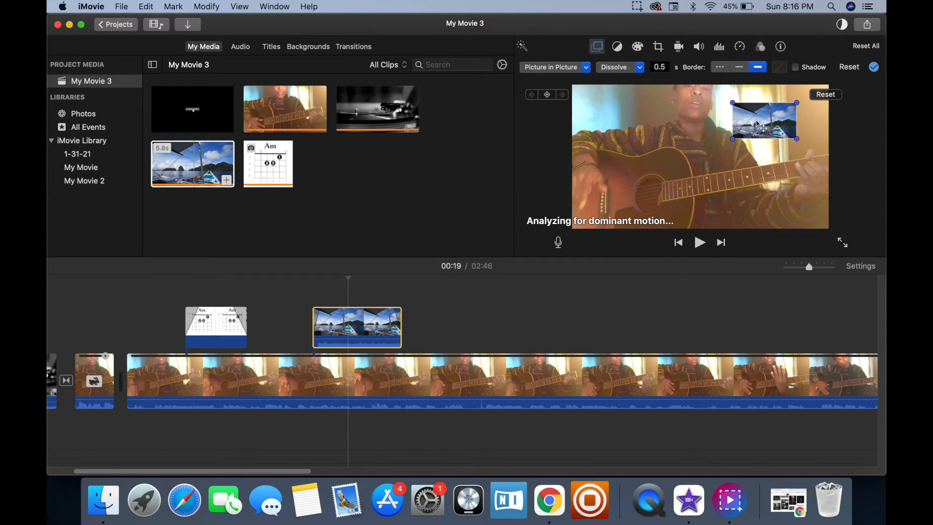
left_click_drag(732, 139, 677, 186)
left_click_drag(739, 154, 709, 139)
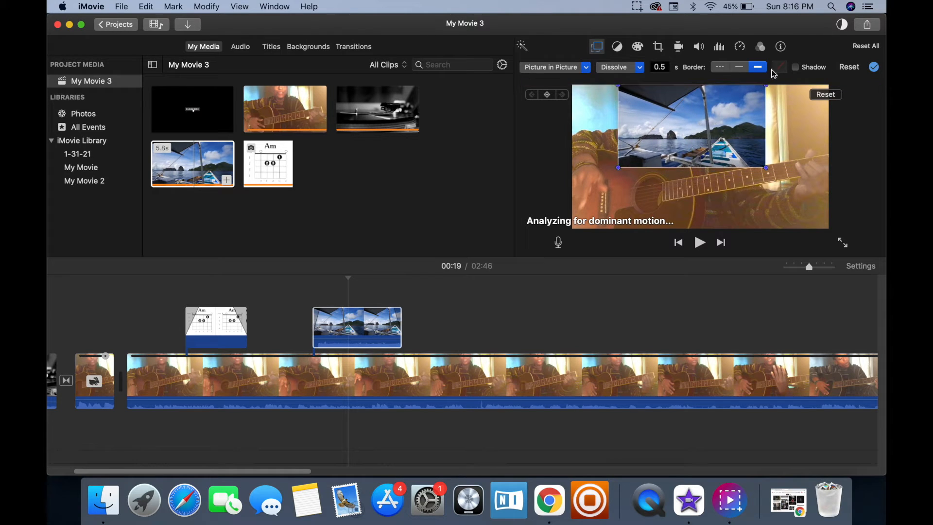
Try several border colors on the boat picture-in-picture and settle on Licorice
left_click(779, 67)
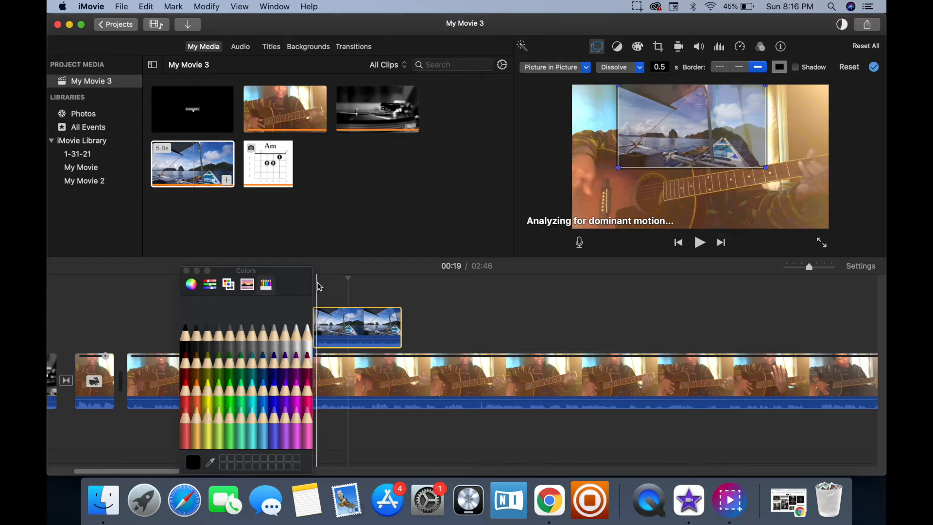
left_click(187, 394)
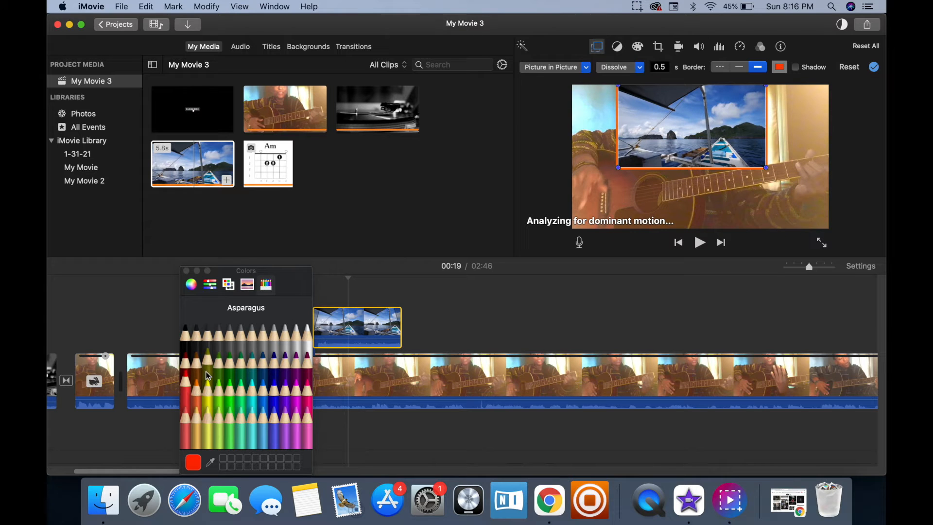
left_click(207, 416)
left_click(276, 419)
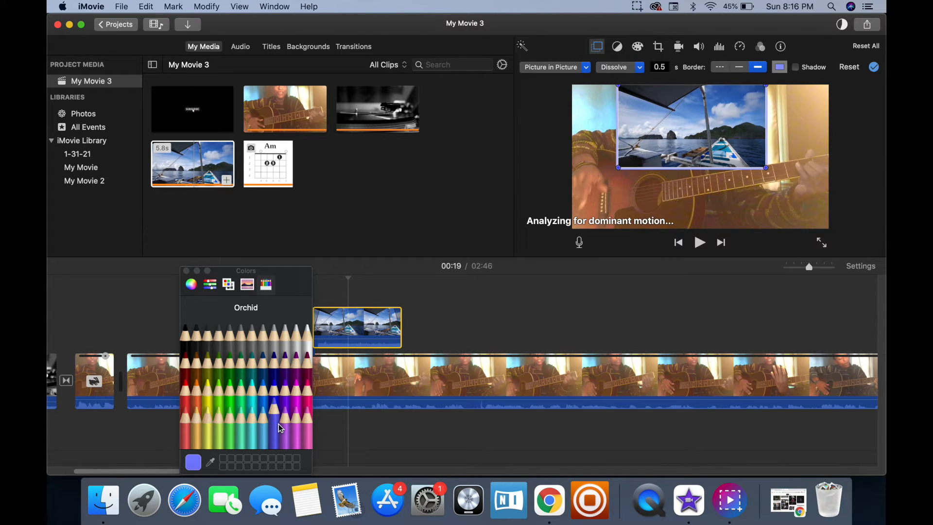
left_click(296, 364)
left_click(289, 366)
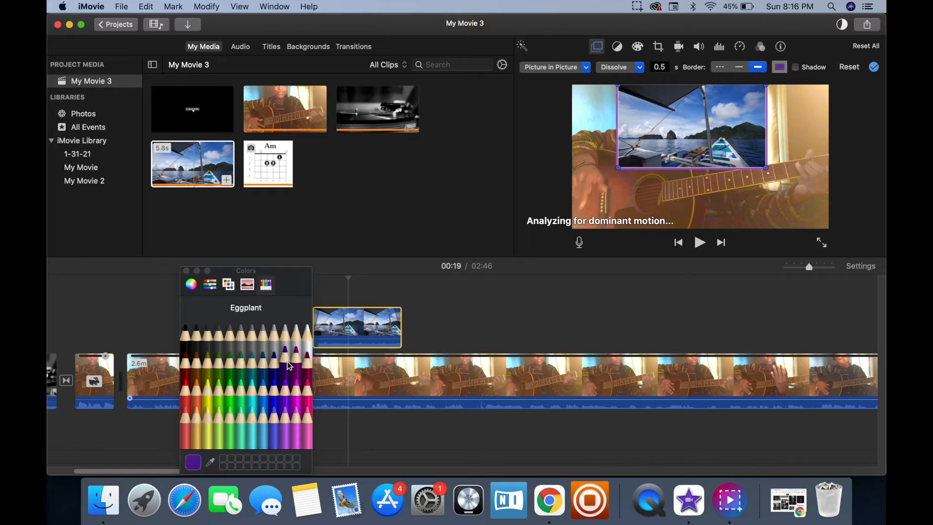
left_click(186, 337)
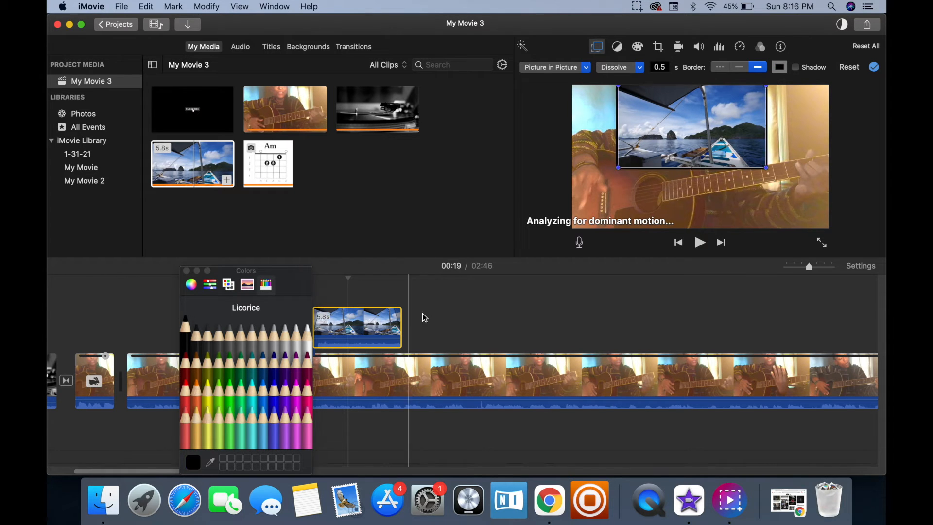
left_click(186, 270)
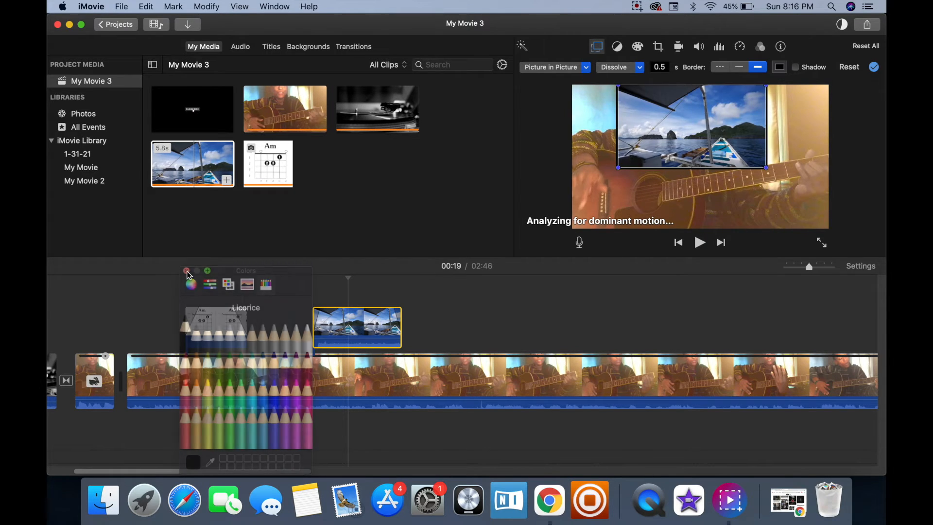
Detach the audio from the boat picture-in-picture clip
right_click(353, 334)
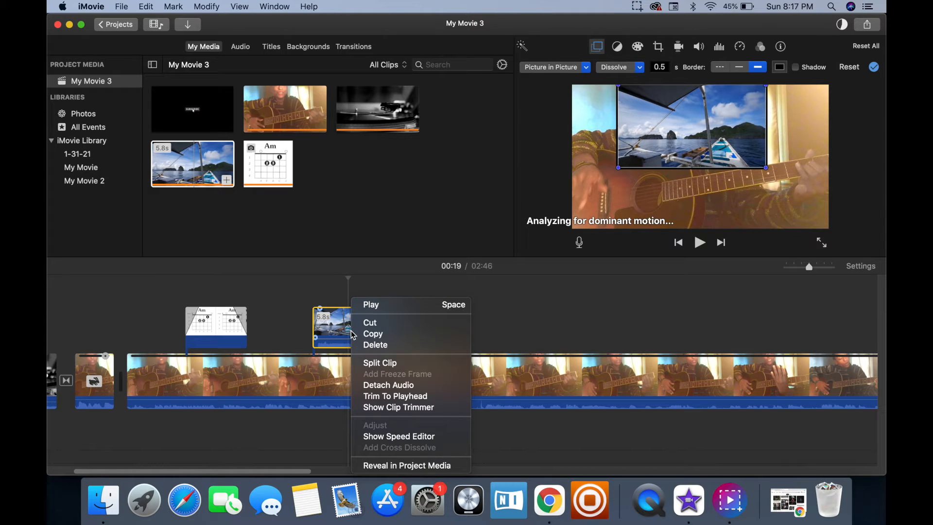
left_click(385, 385)
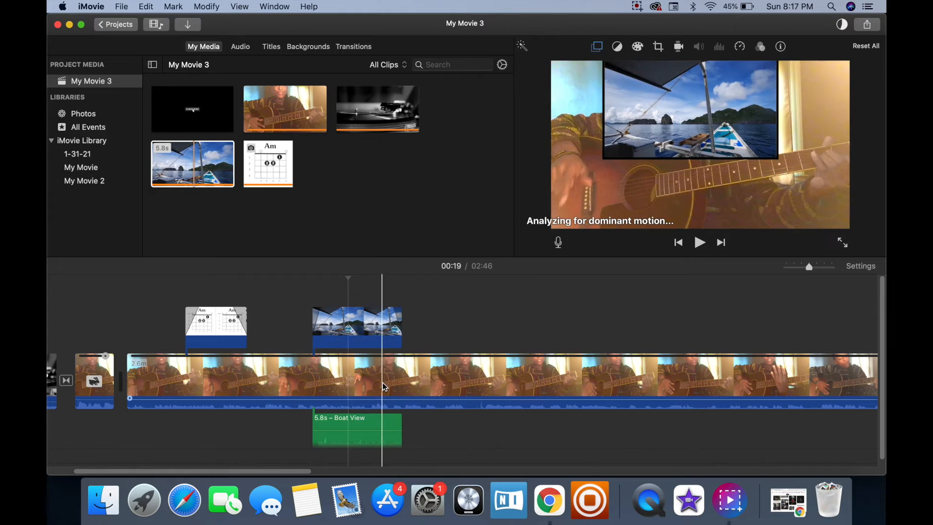
Delete the detached Boat View audio and undo the deletion
left_click(349, 417)
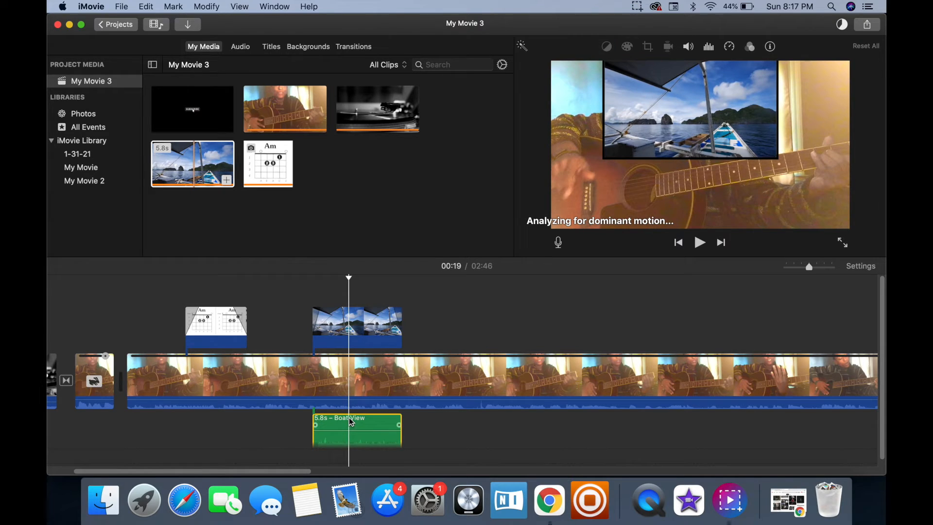
key("Delete")
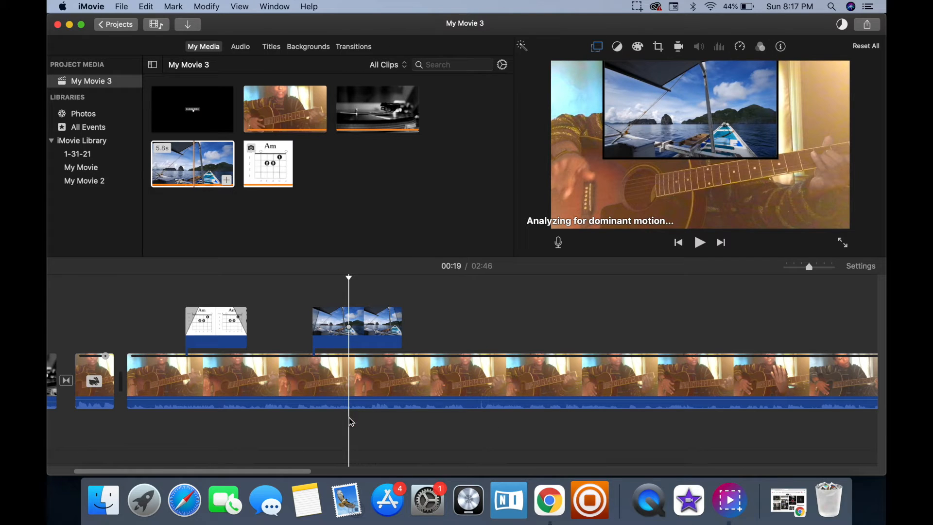
key("super+z")
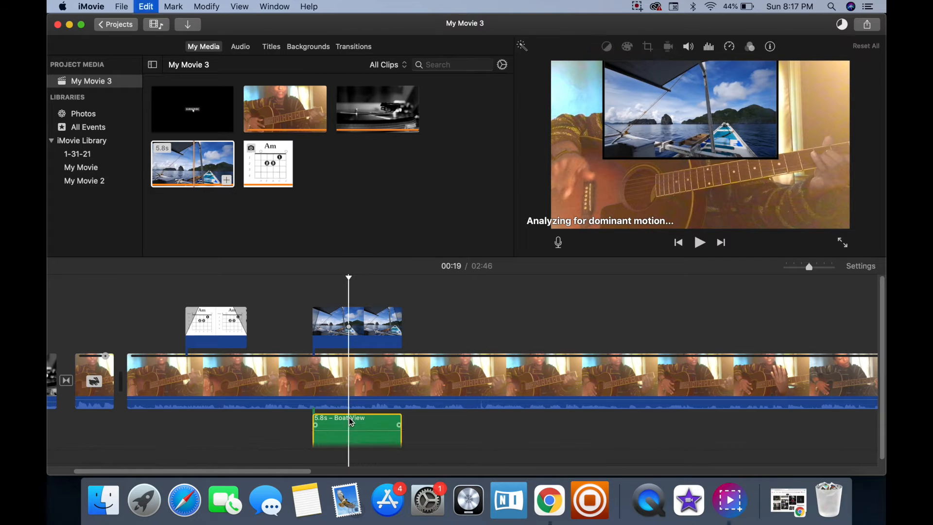
Mute the detached Boat View audio and play back from just before the boat picture-in-picture
left_click(695, 47)
left_click(593, 68)
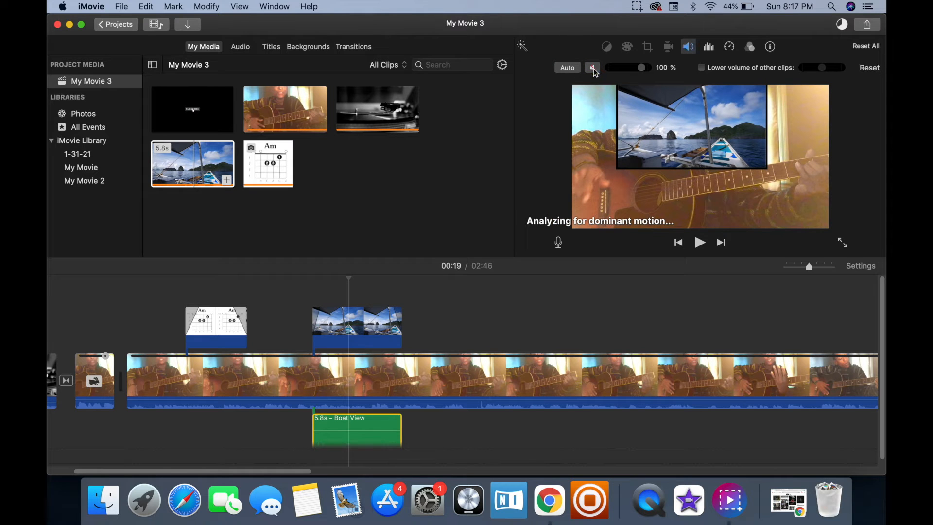
left_click(310, 309)
key("space")
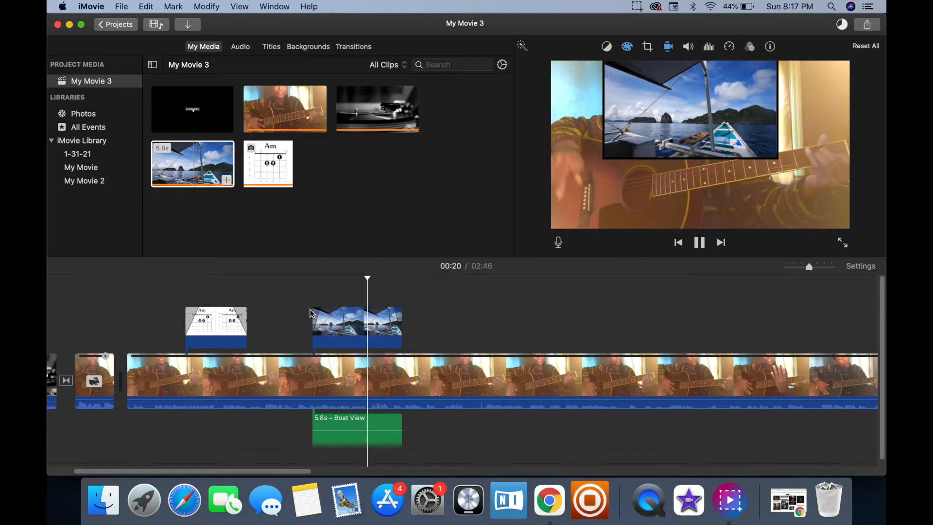
Shrink the boat picture-in-picture, move it toward the upper-right corner of the frame, and play that part of the video
left_click(347, 331)
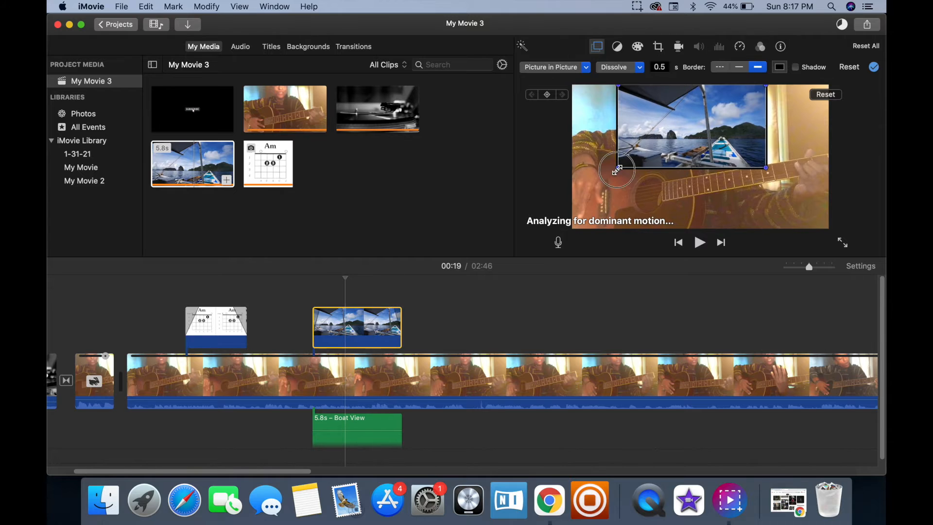
left_click_drag(617, 170, 654, 149)
left_click_drag(710, 137, 736, 139)
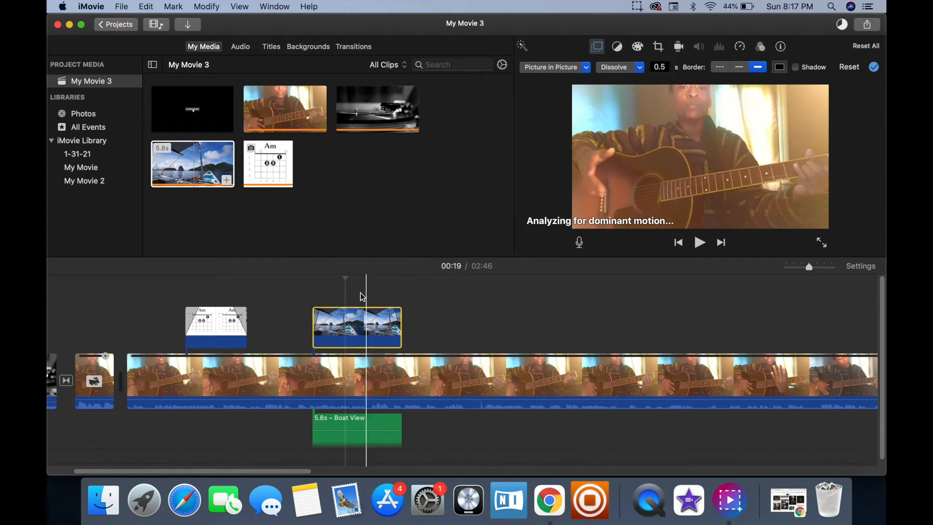
key("space")
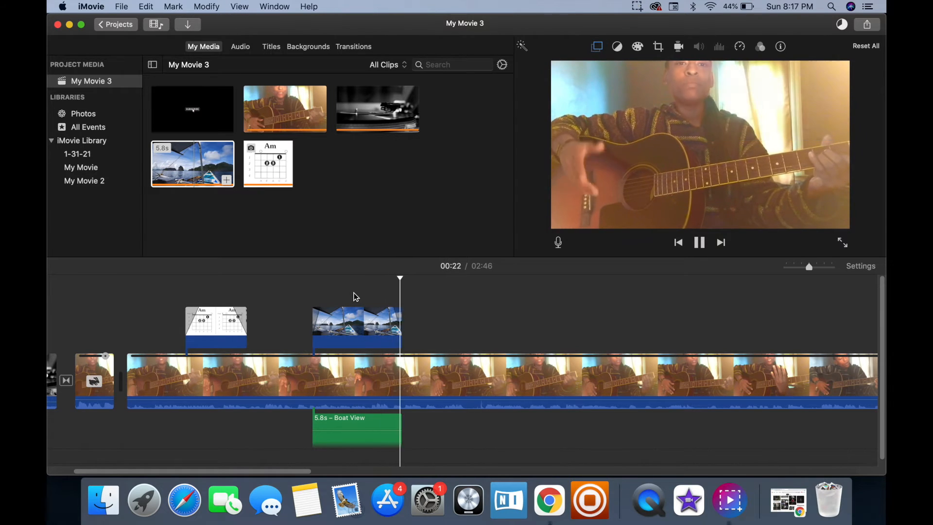
key("space")
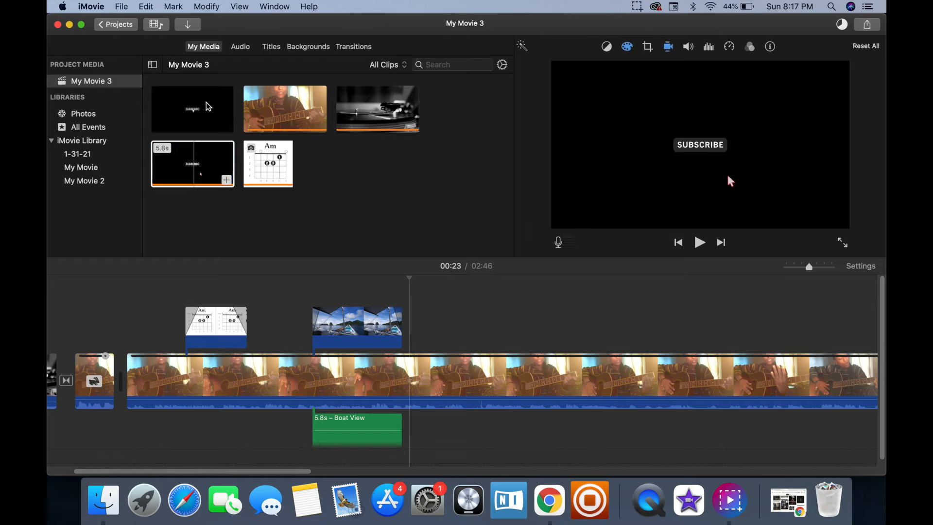
Try adding the Subscribe clip at the end of the movie and moving it above the guitar clip, and remove it
left_click(194, 110)
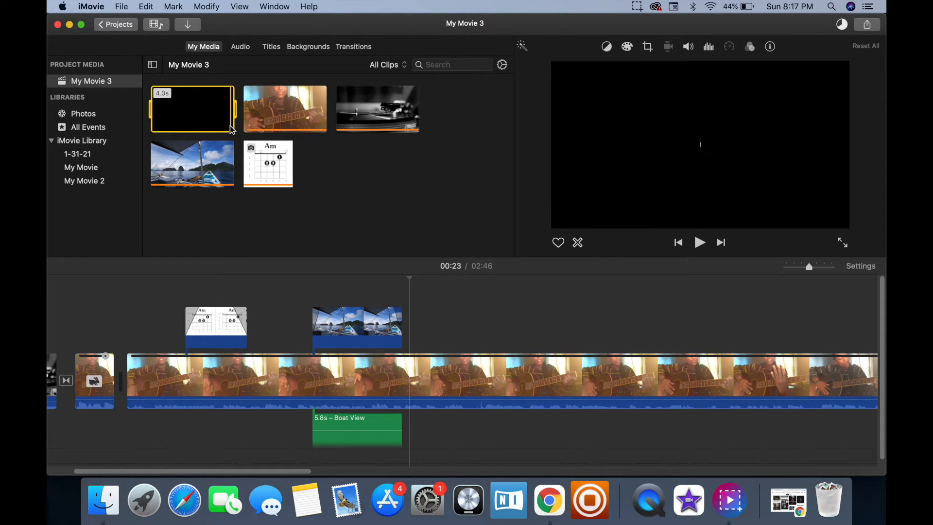
left_click(228, 126)
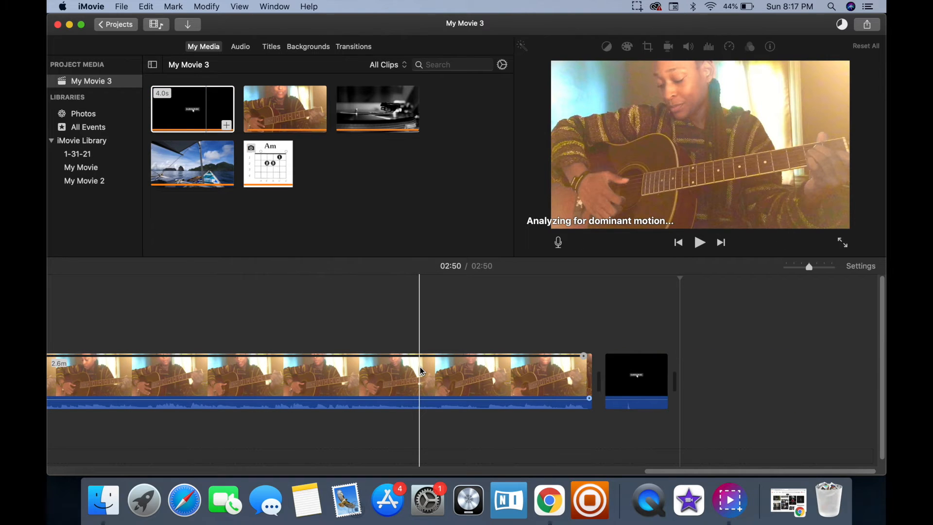
left_click(634, 381)
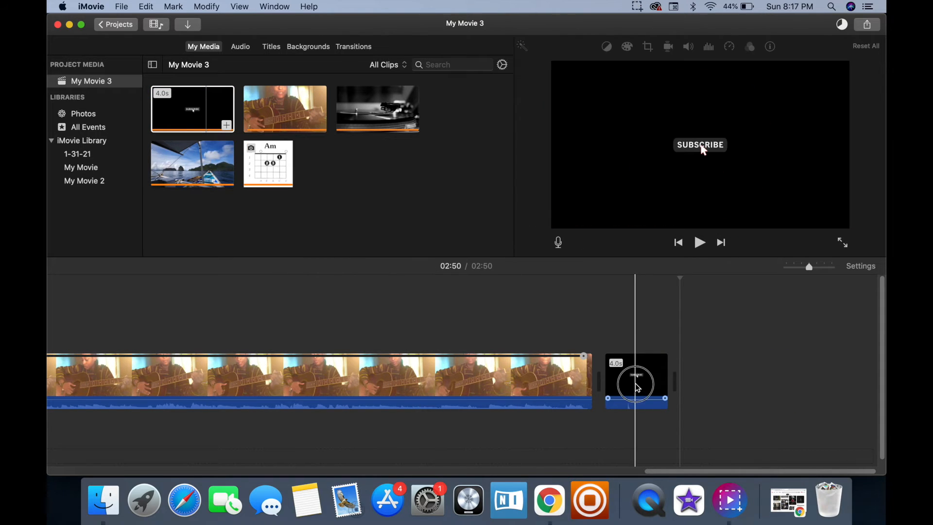
left_click_drag(632, 359, 388, 298)
left_click_drag(299, 293, 125, 278)
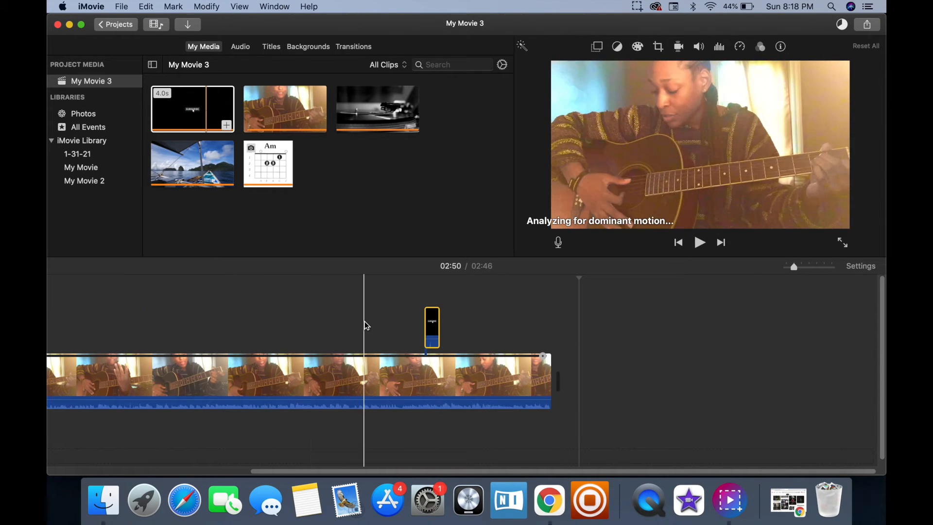
key("super+z")
key("Delete")
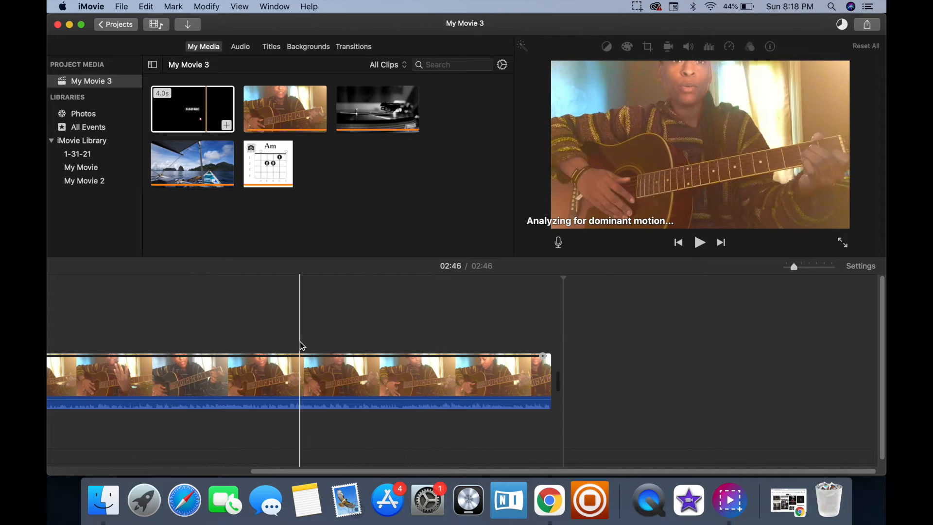
Overlay the 4.0s Subscribe clip above the guitar clip, a little after the boat picture-in-picture, and play back that part
scroll(299, 341, "left", 6)
left_click(196, 115)
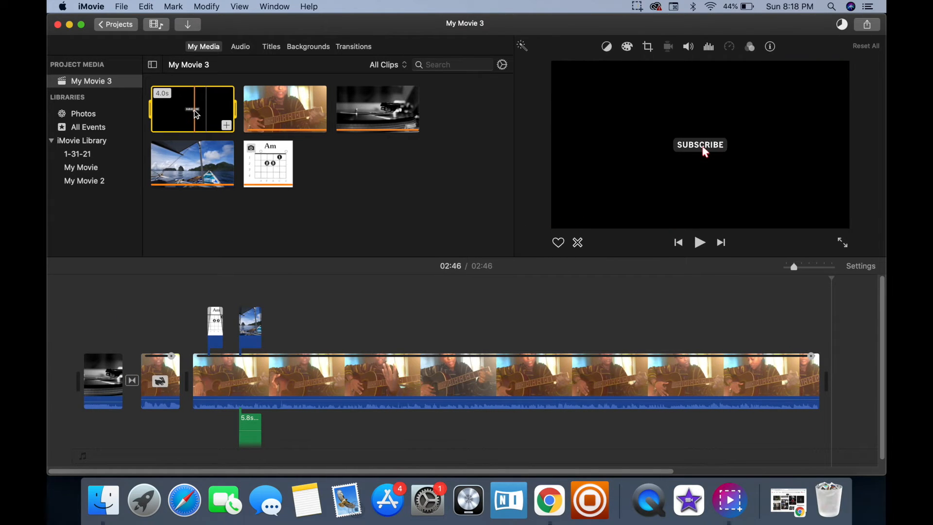
left_click_drag(197, 115, 302, 306)
left_click(291, 287)
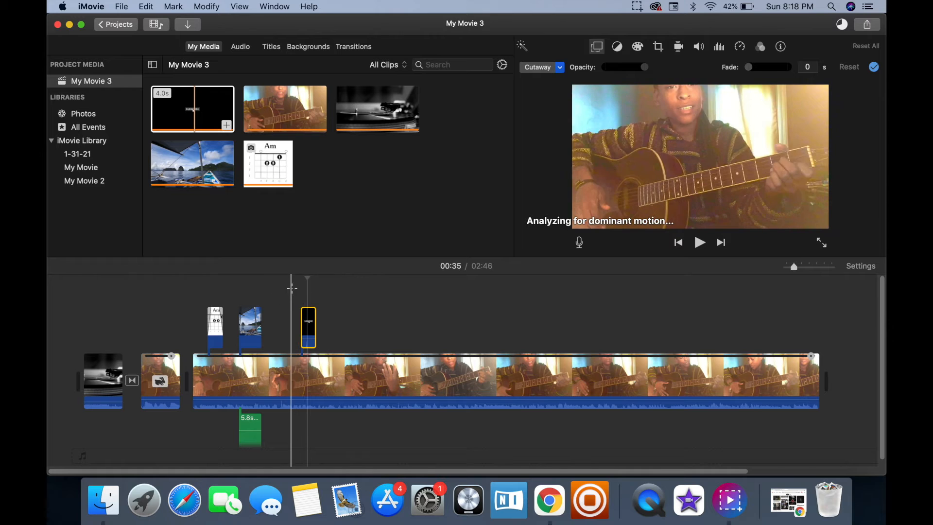
key("space")
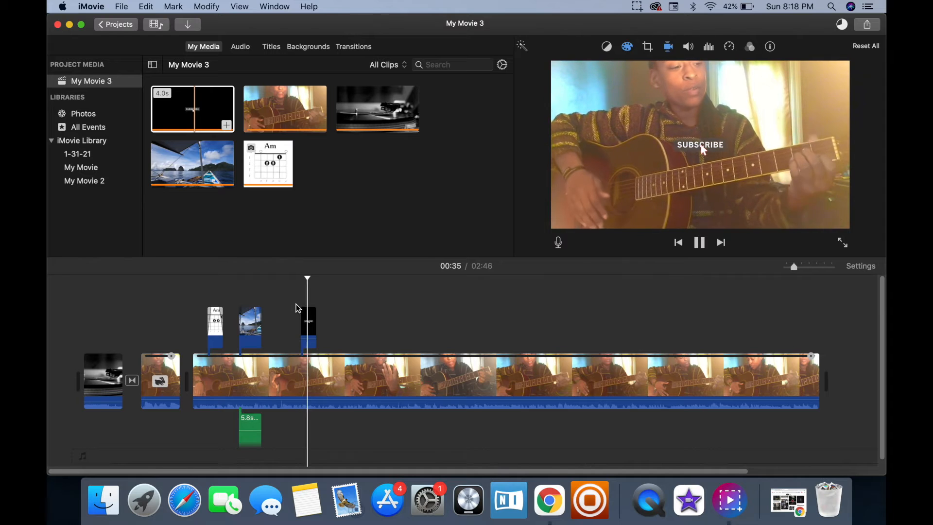
key("space")
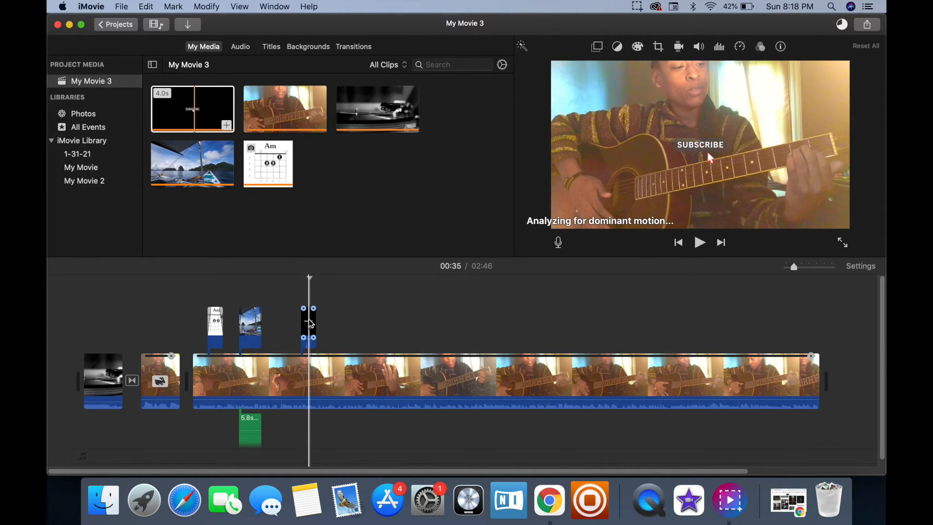
Set the Subscribe overlay to Picture in Picture, then enlarge and position it so its button sits in the frame's lower-right corner
left_click(307, 318)
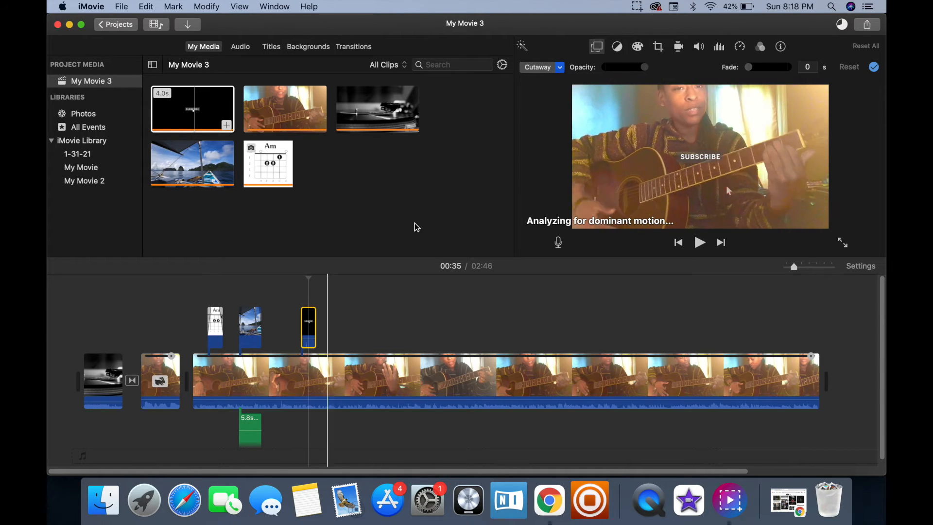
left_click(559, 67)
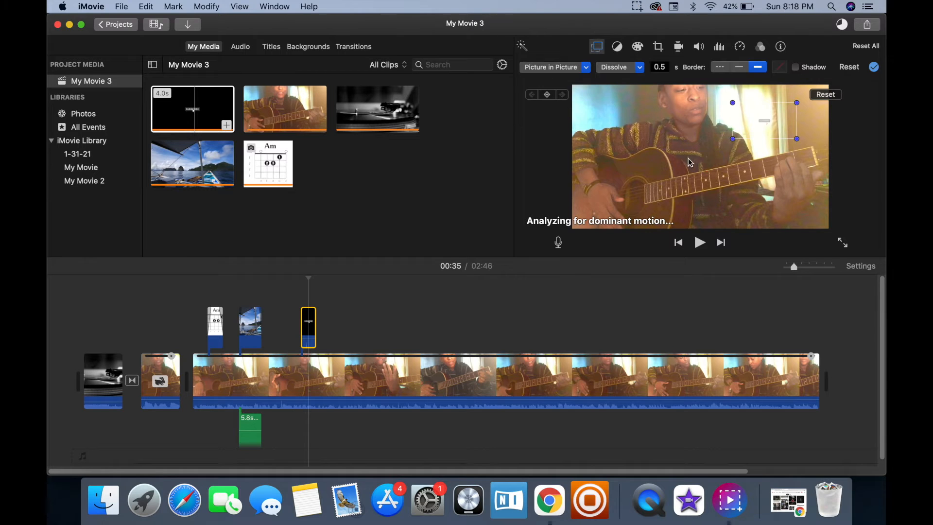
left_click_drag(769, 127, 654, 151)
left_click_drag(729, 190, 782, 225)
left_click_drag(701, 169, 621, 124)
left_click_drag(739, 193, 770, 215)
left_click_drag(662, 146, 564, 109)
left_click_drag(734, 197, 782, 214)
left_click_drag(613, 115, 545, 85)
left_click_drag(731, 187, 774, 200)
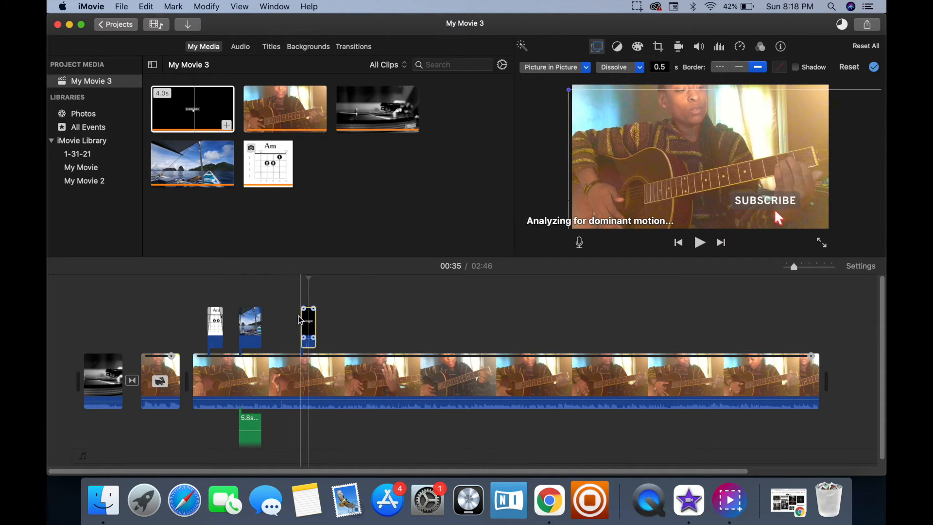
Play the movie from just before the Subscribe overlay to check its size and placement
left_click(330, 325)
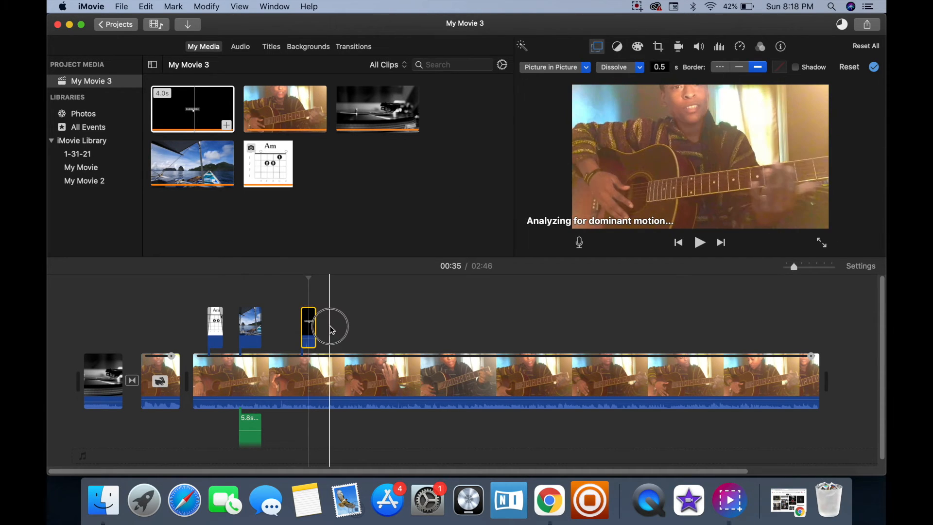
left_click(303, 279)
key("space")
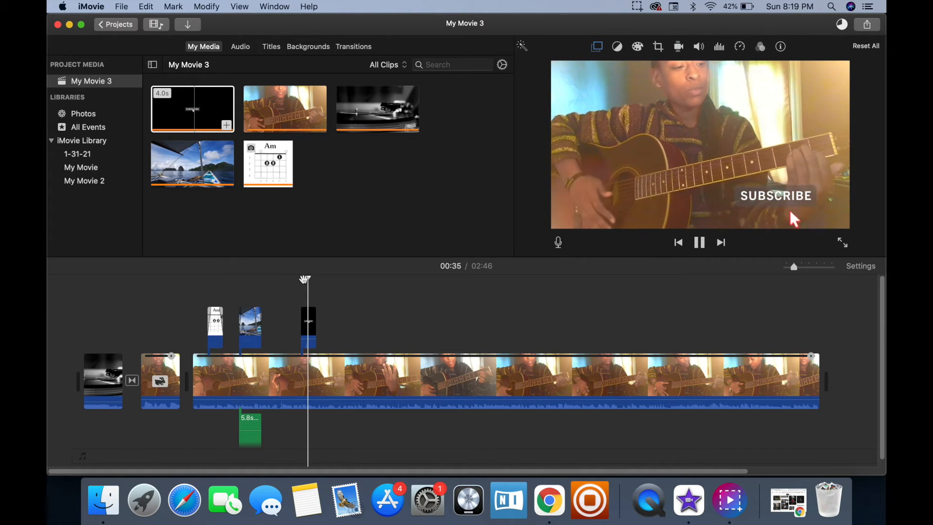
left_click(300, 292)
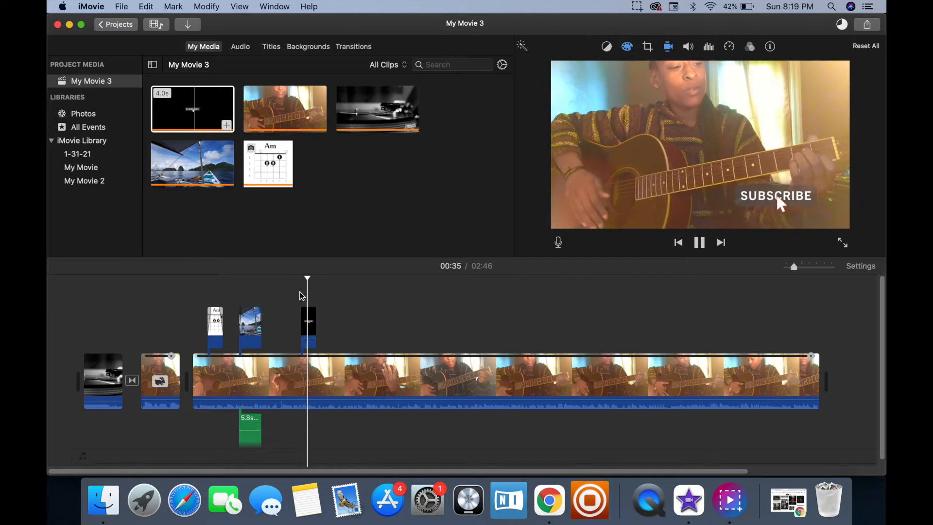
key("space")
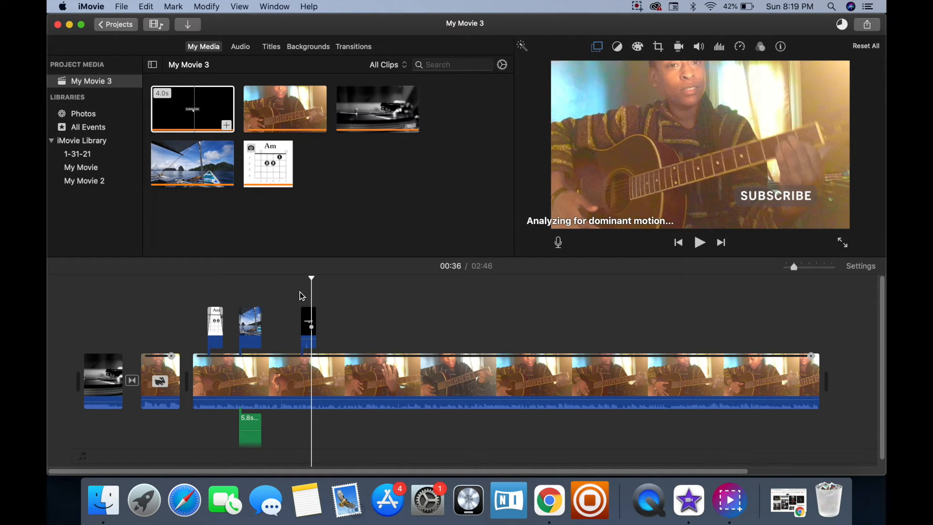
Mute the Subscribe overlay's audio and play back from just before it
left_click(308, 320)
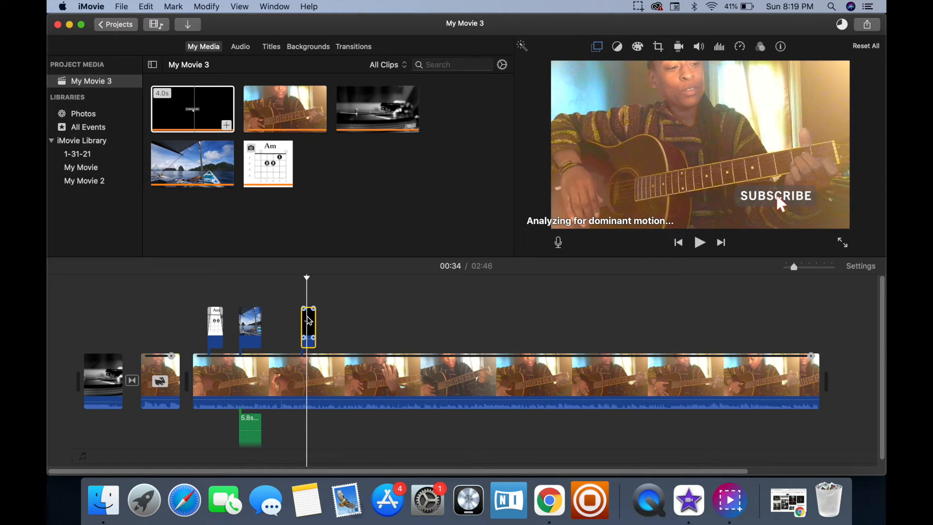
right_click(309, 321)
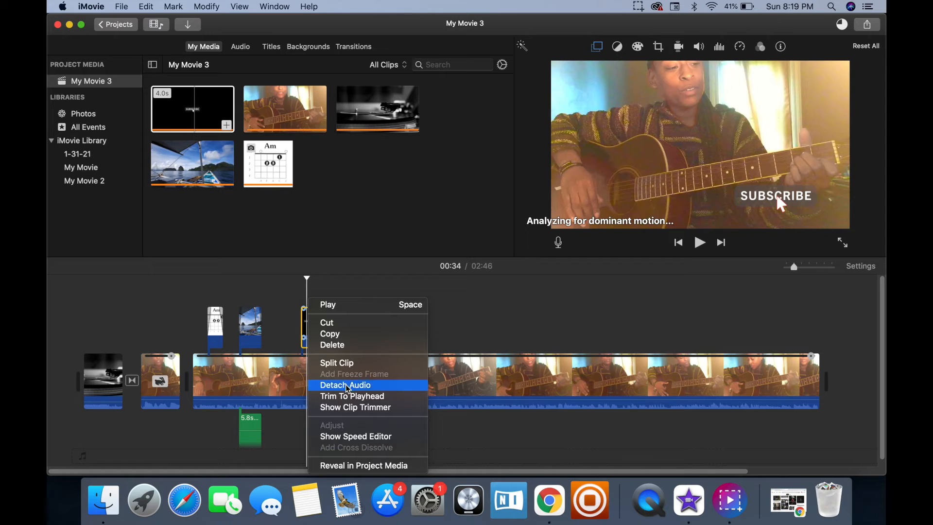
left_click(293, 292)
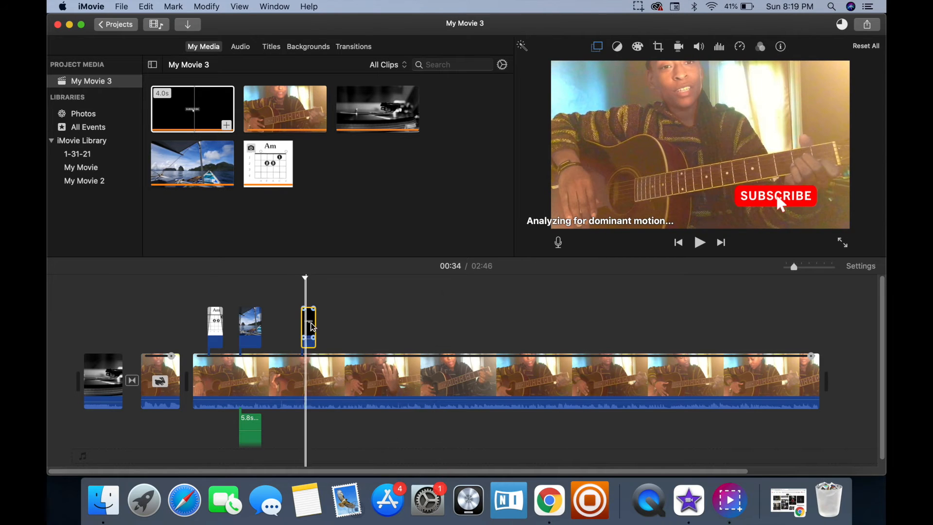
left_click(700, 47)
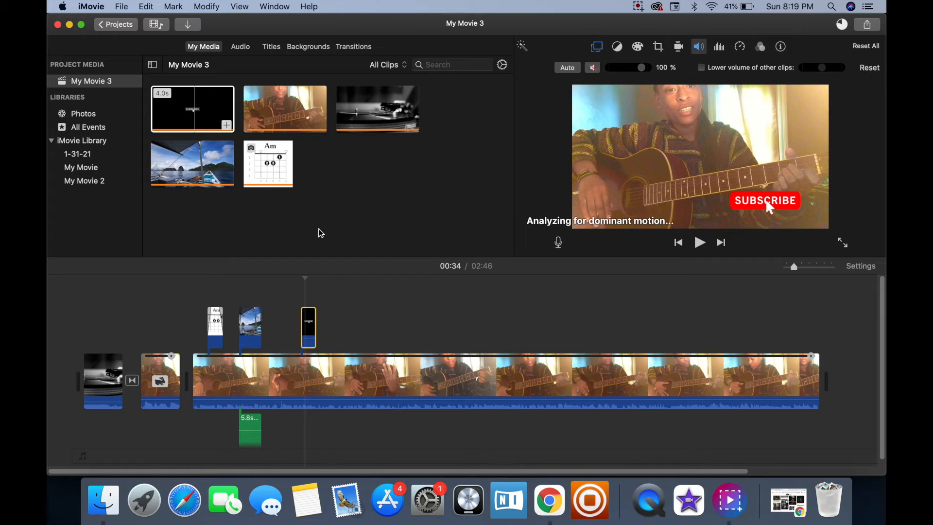
left_click(295, 296)
key("space")
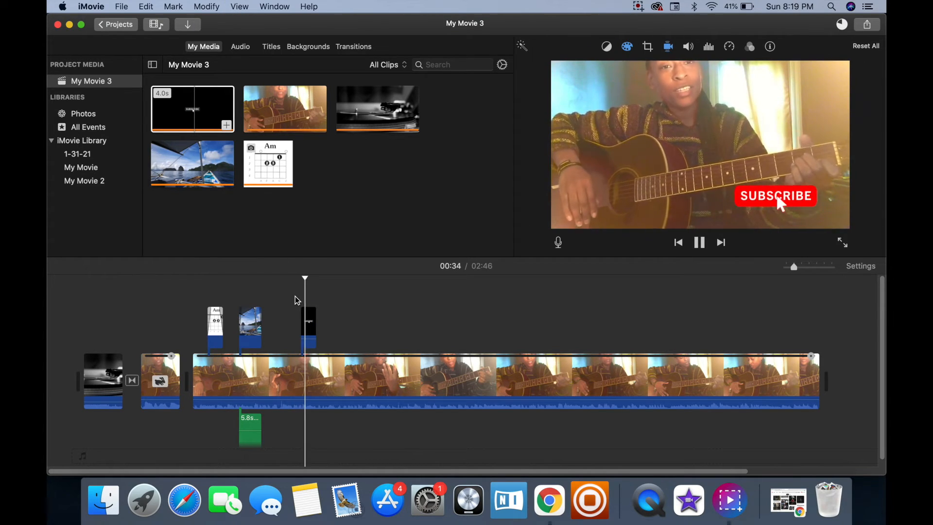
key("space")
Unmute the detached Boat View audio and play it back from the start of the boat picture-in-picture
left_click(256, 372)
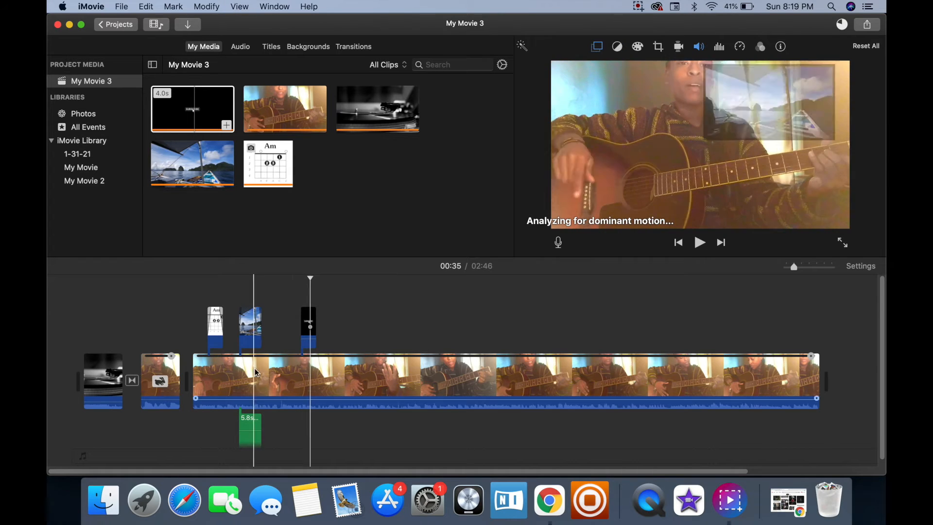
scroll(261, 379, "down", 1)
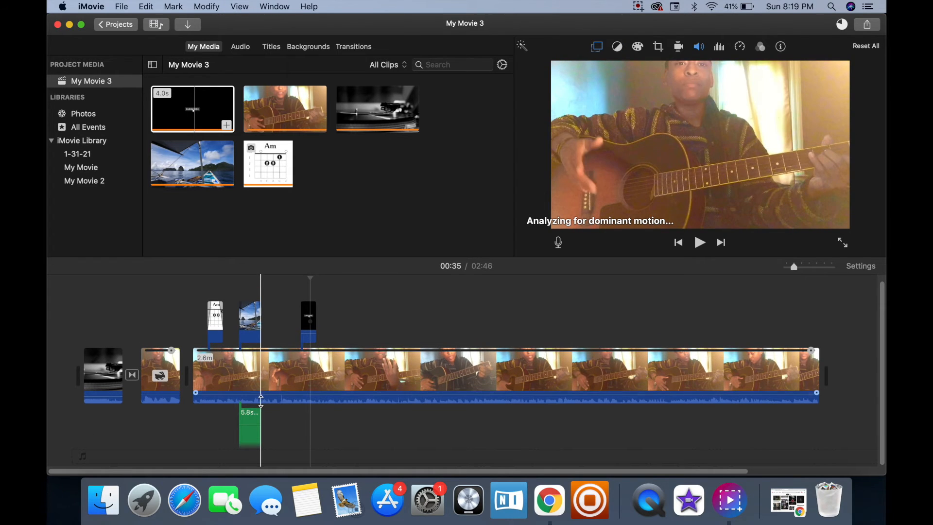
left_click(241, 383)
left_click(250, 427)
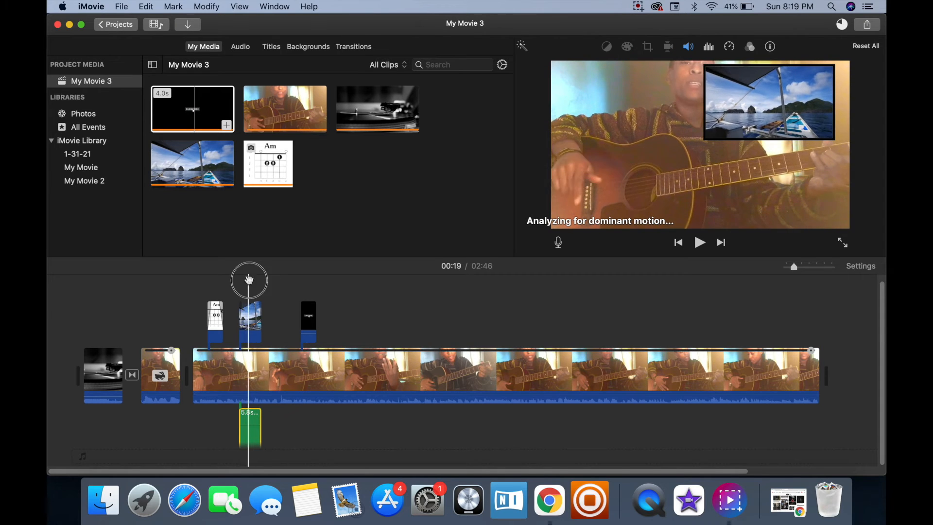
left_click(247, 434)
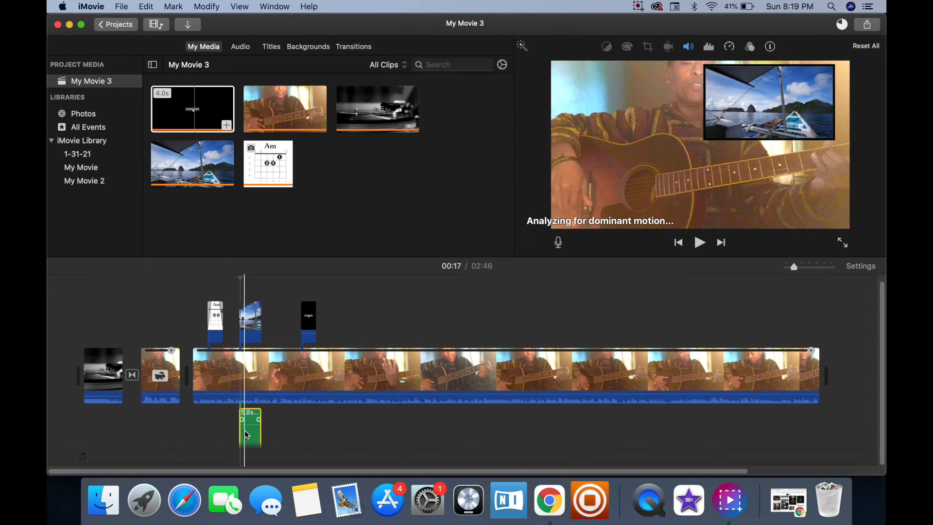
left_click(692, 48)
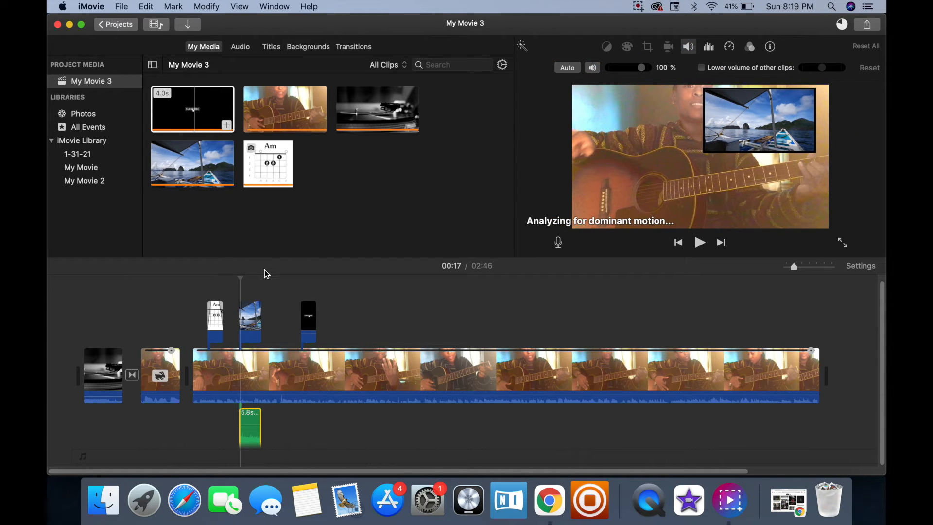
key("space")
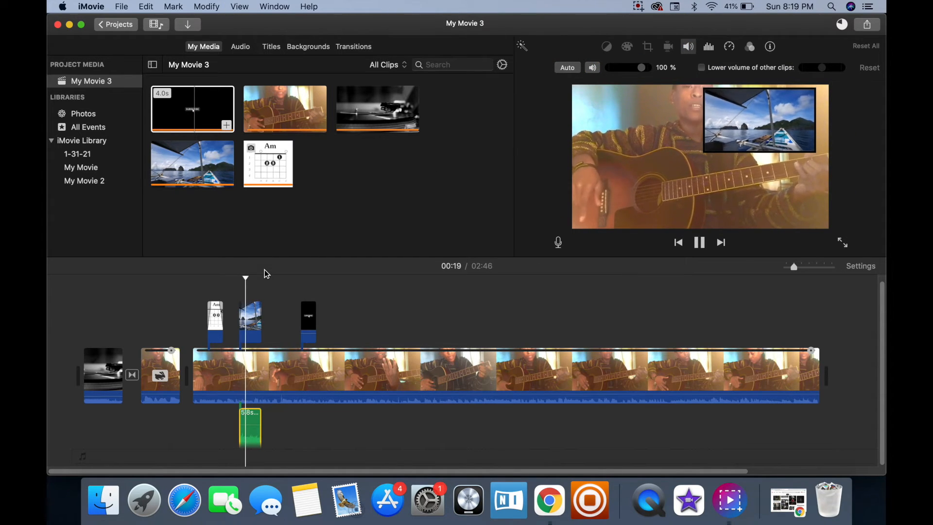
key("space")
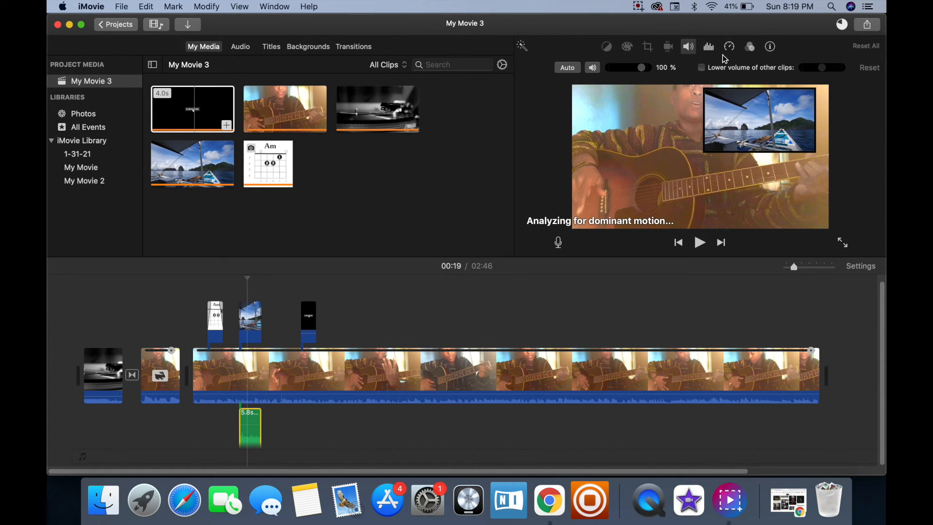
Apply the Medium Room audio effect to the detached Boat View audio
left_click(751, 48)
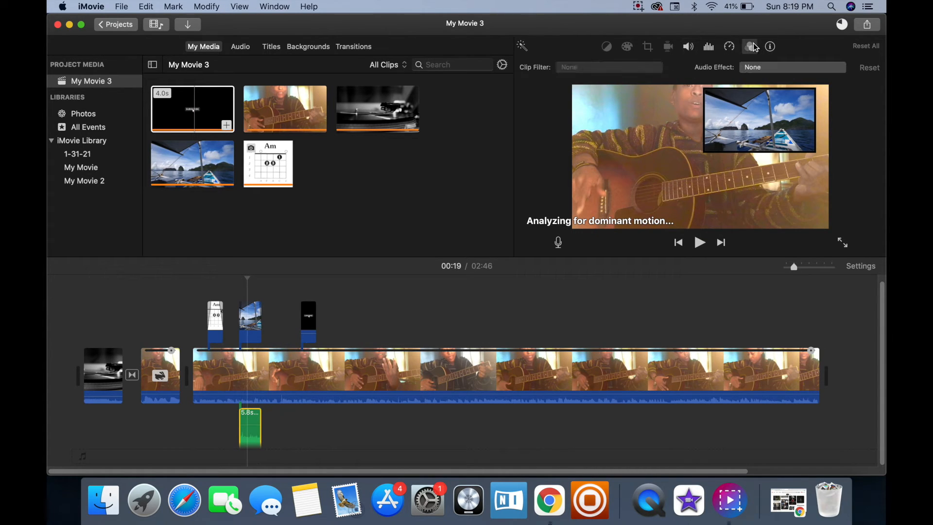
left_click(759, 68)
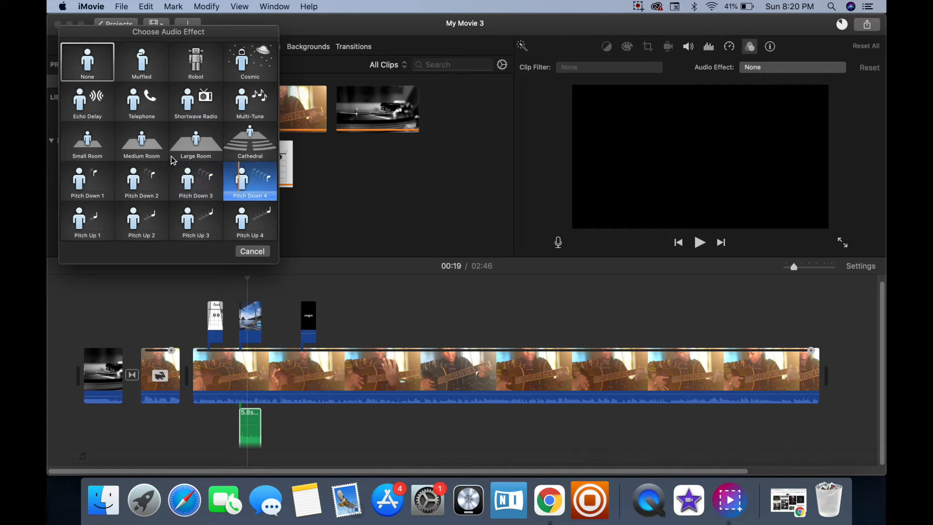
left_click(130, 147)
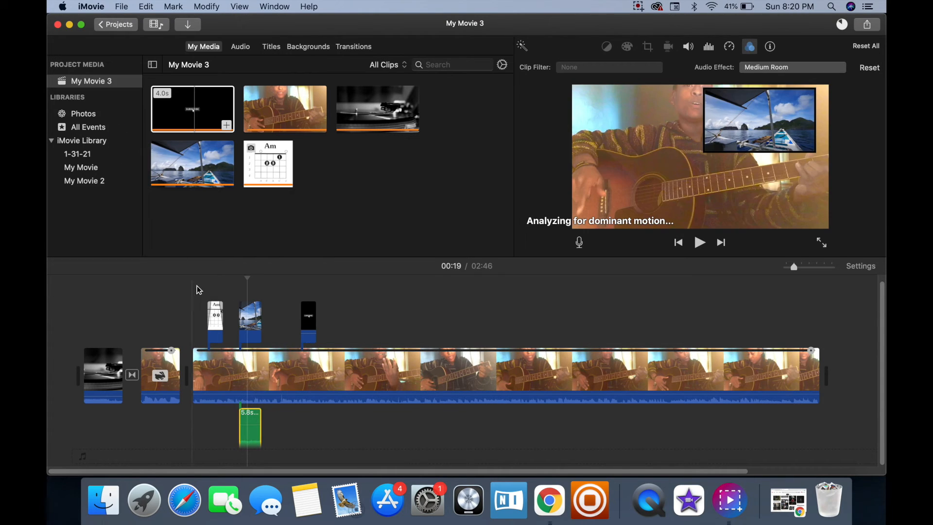
Play the boat picture-in-picture section to hear its audio effect, and bring up the detached boat audio's volume controls
key("space")
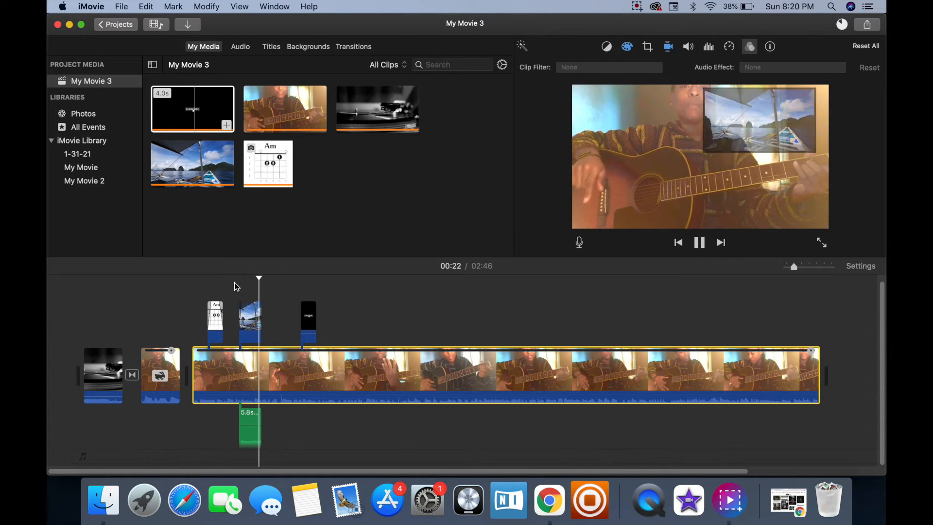
key("space")
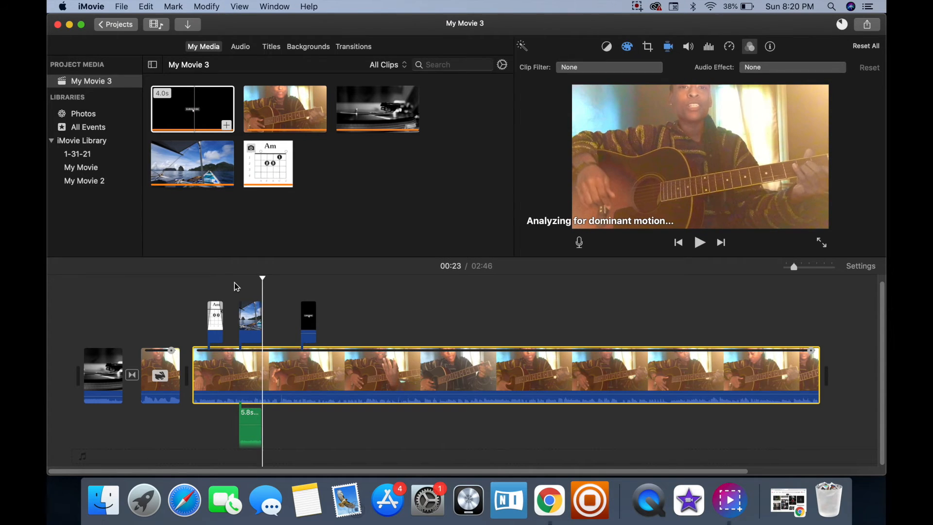
left_click(251, 439)
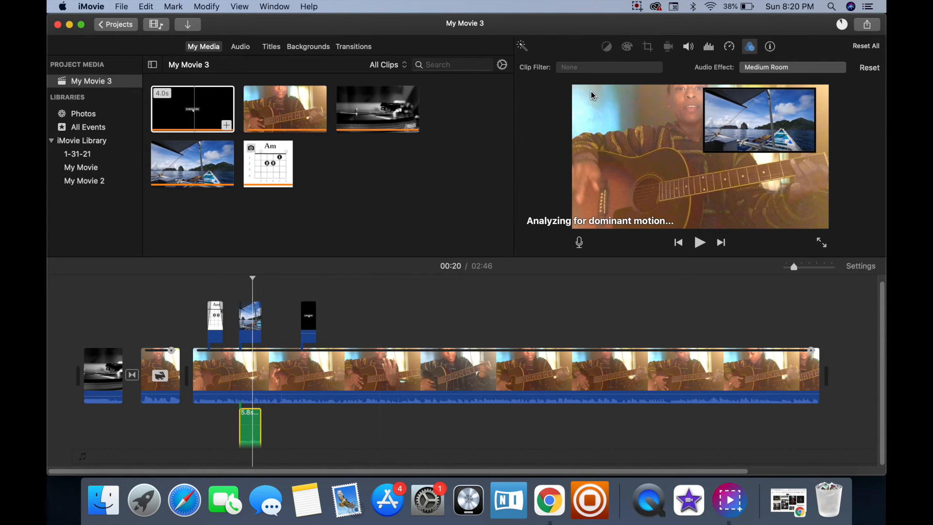
left_click(685, 47)
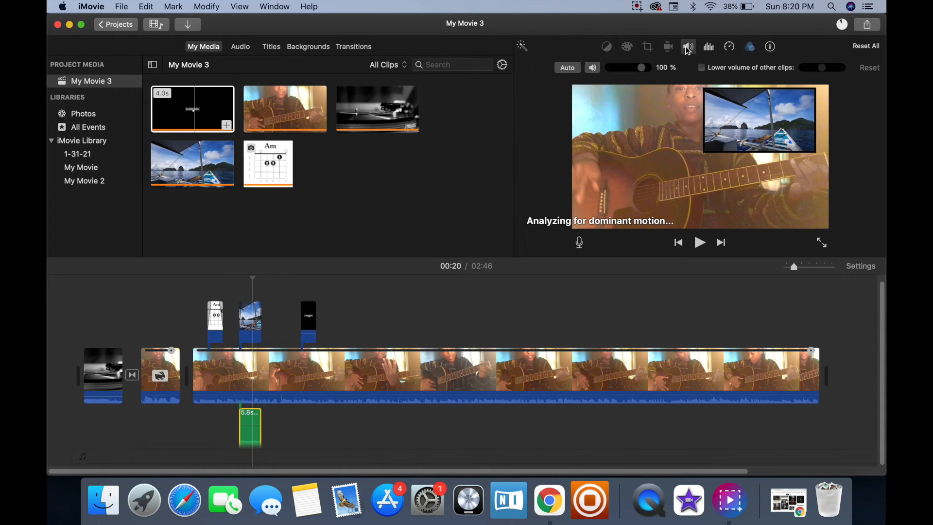
left_click(245, 325)
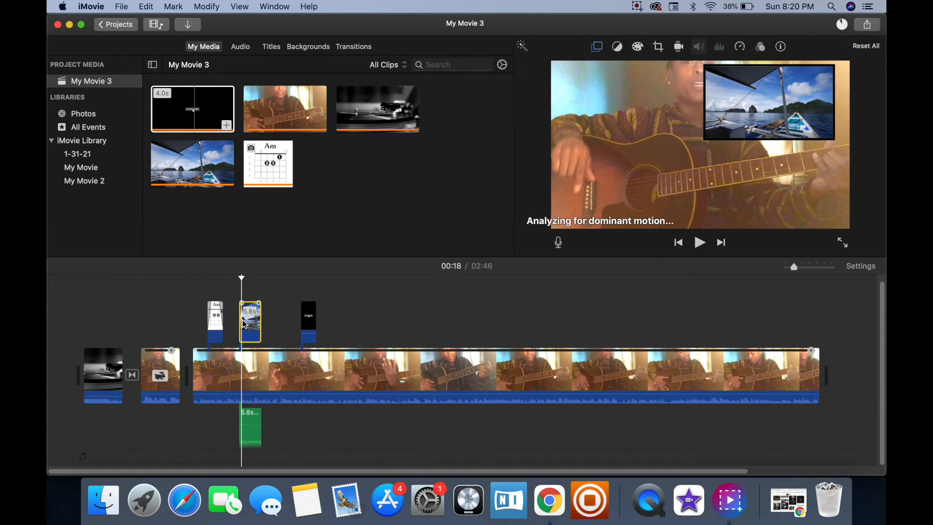
key("space")
key("space")
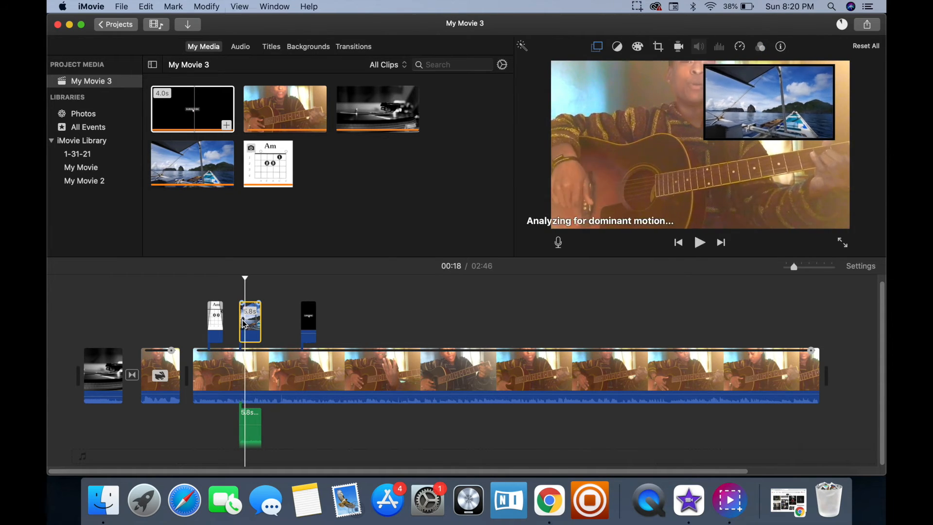
left_click(260, 430)
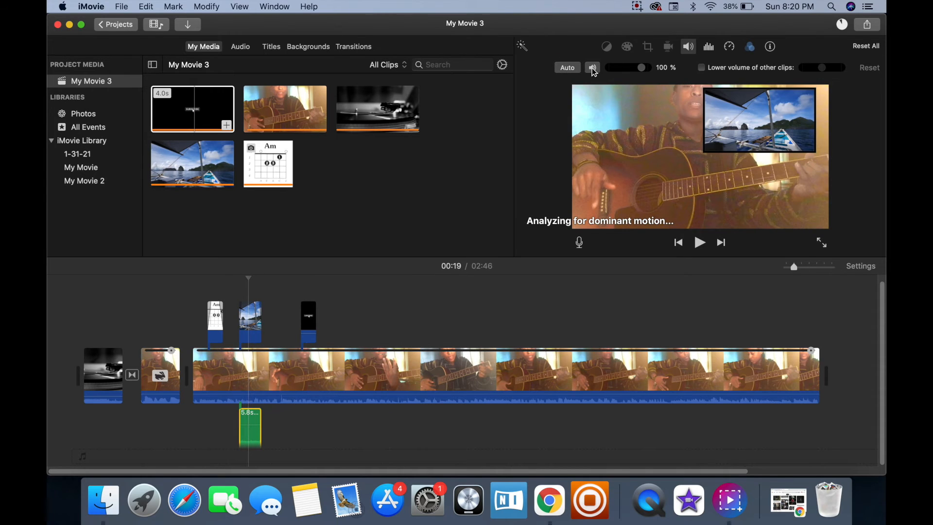
Detach the audio from the main guitar clip and play the movie from just after the Subscribe overlay
left_click(337, 289)
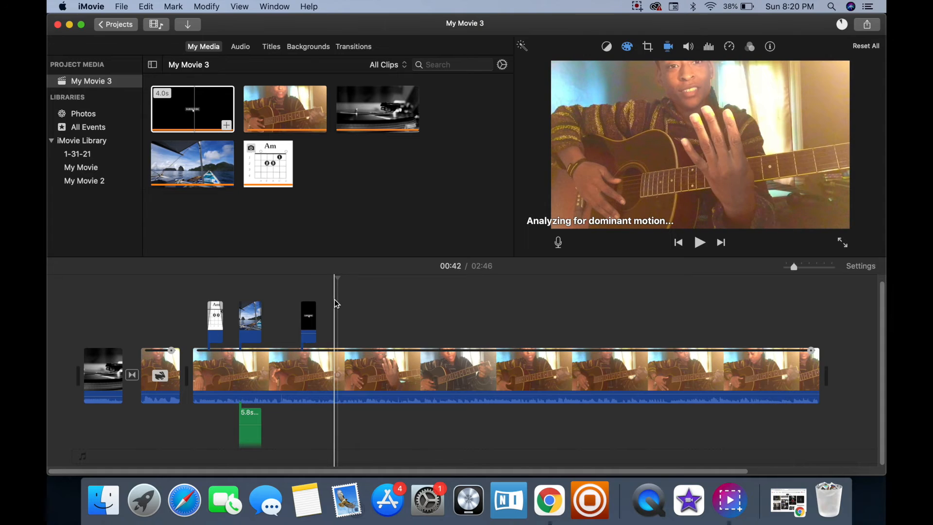
left_click(317, 375)
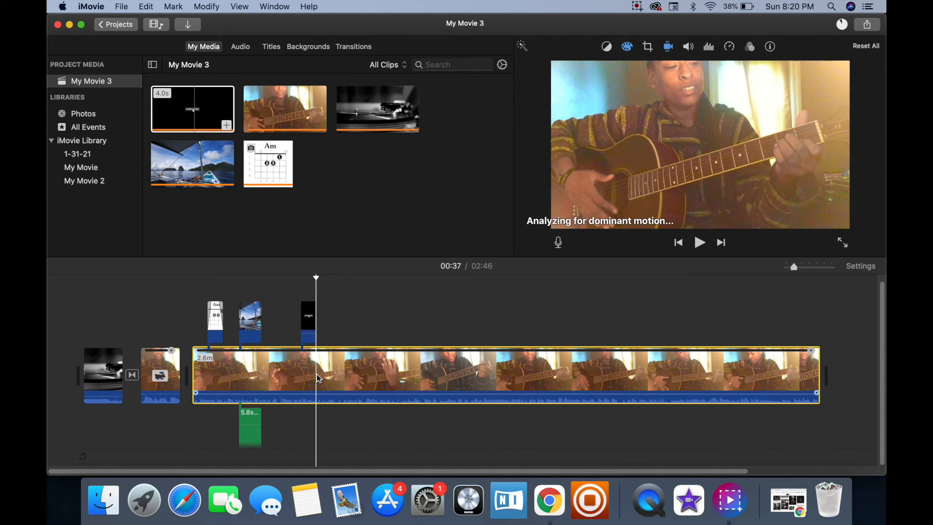
right_click(316, 374)
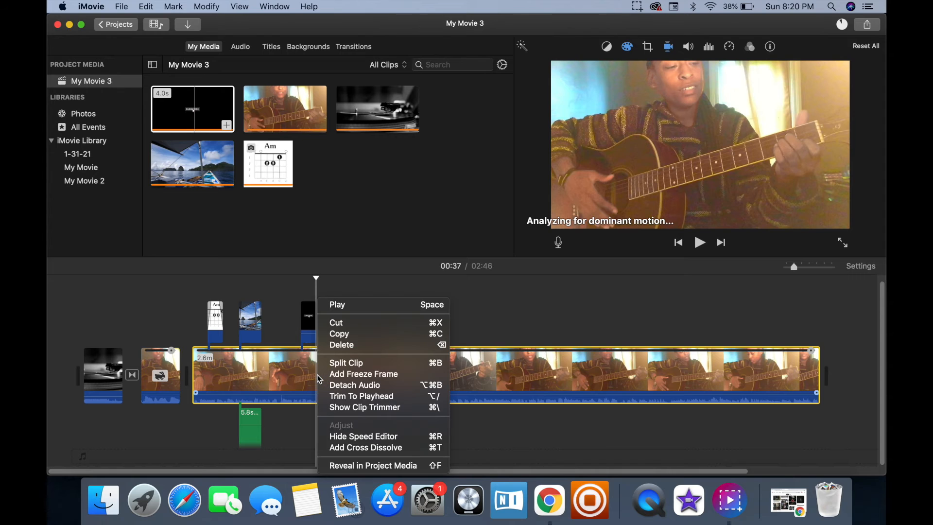
left_click(348, 387)
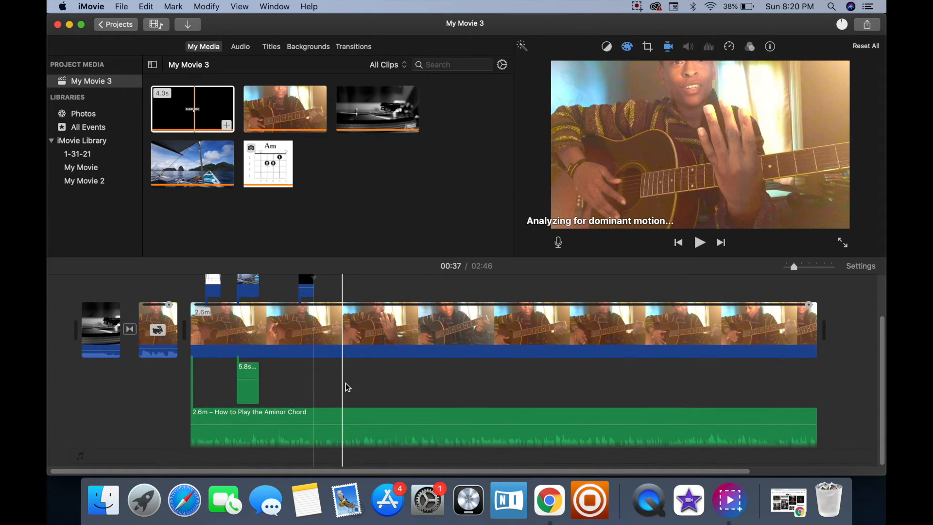
key("super+z")
key("space")
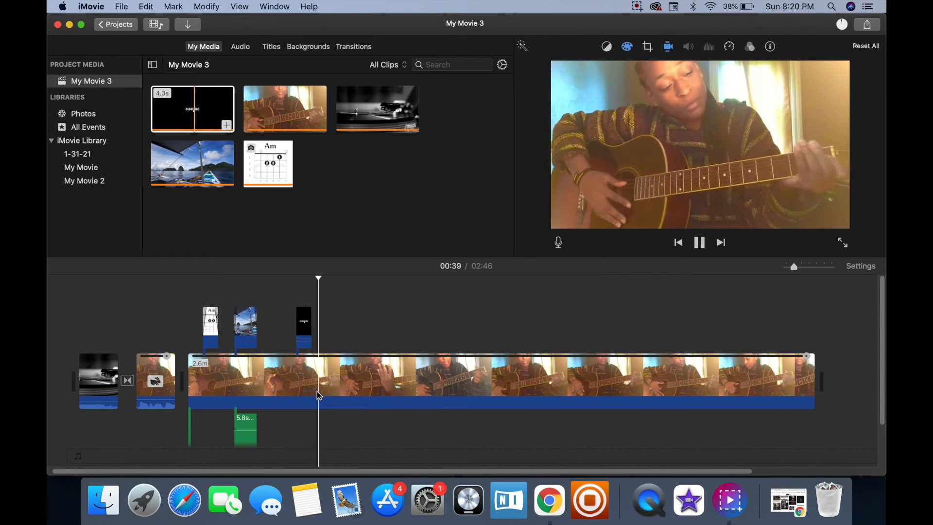
key("super+shift+z")
Raise the detached guitar audio's volume to 107%, then reduce it to a lower level
left_click(317, 426)
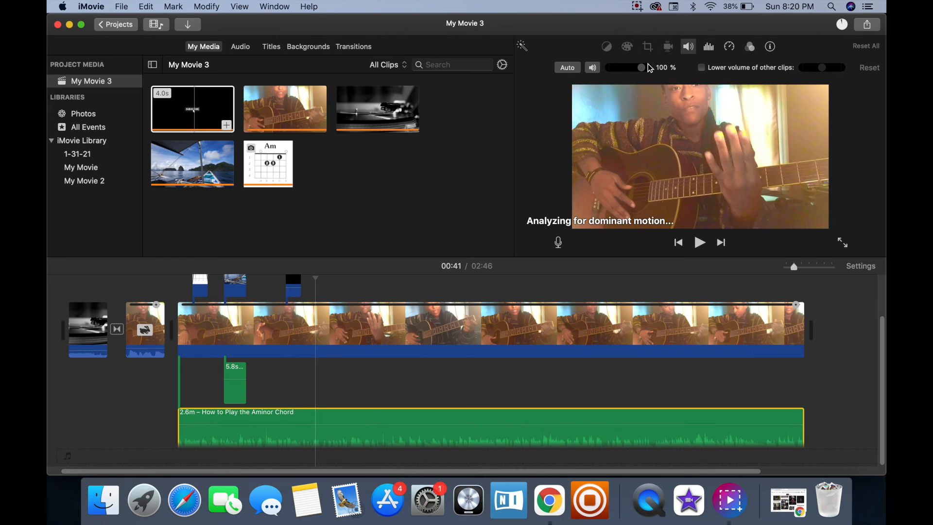
mouse_move(646, 70)
left_mouse_down()
mouse_move(608, 72)
mouse_move(649, 73)
left_mouse_up()
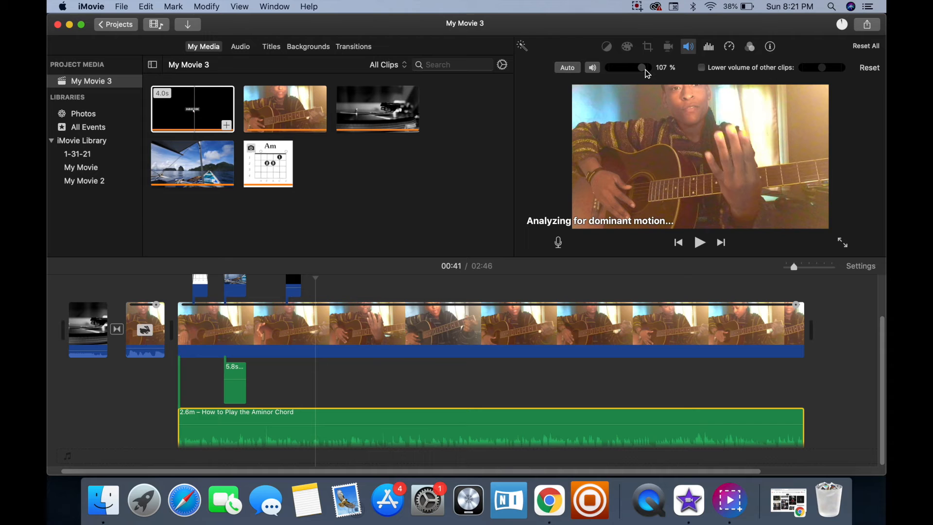
left_click_drag(648, 73, 633, 71)
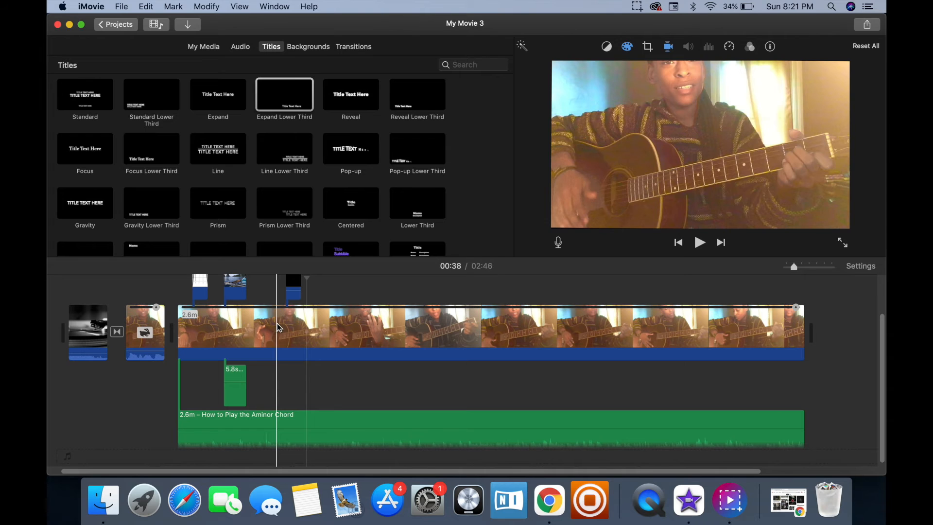
Play the main guitar clip near the Subscribe overlay and turn off the clip's video stabilization
key("space")
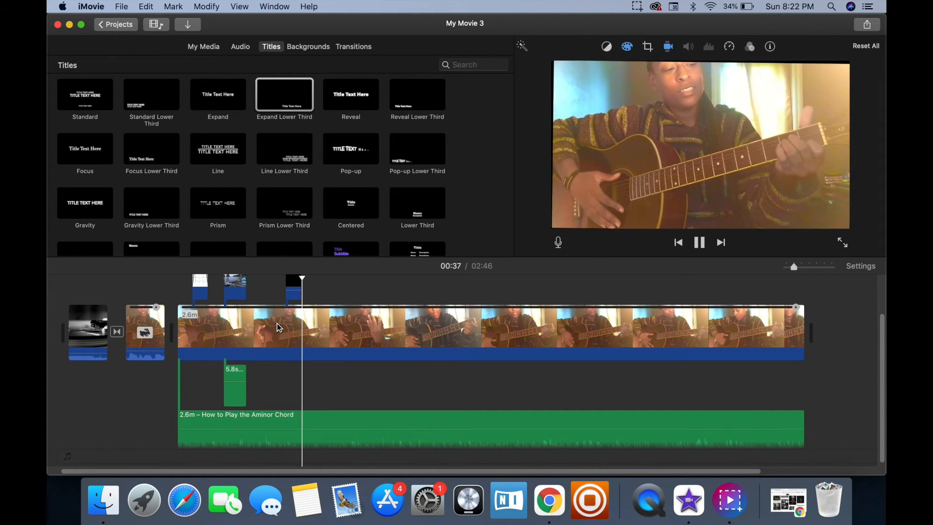
key("space")
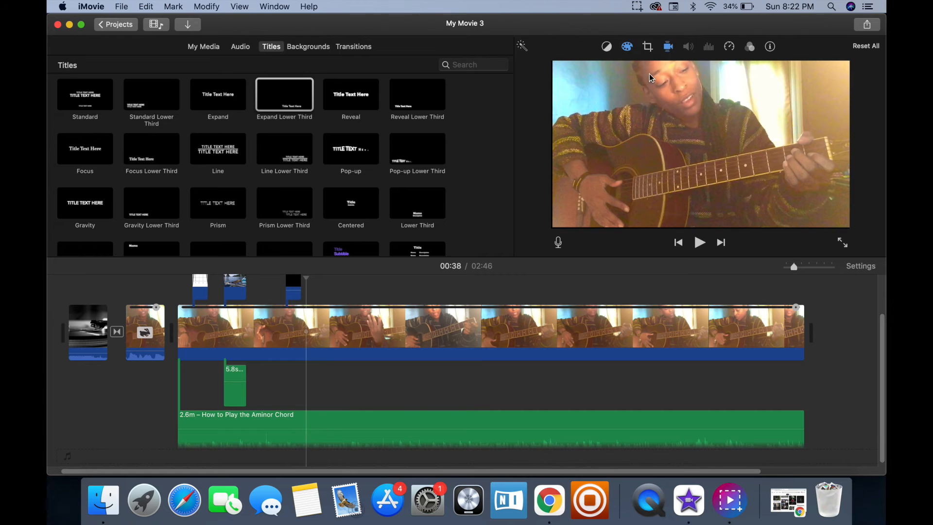
left_click(337, 335)
left_click(668, 46)
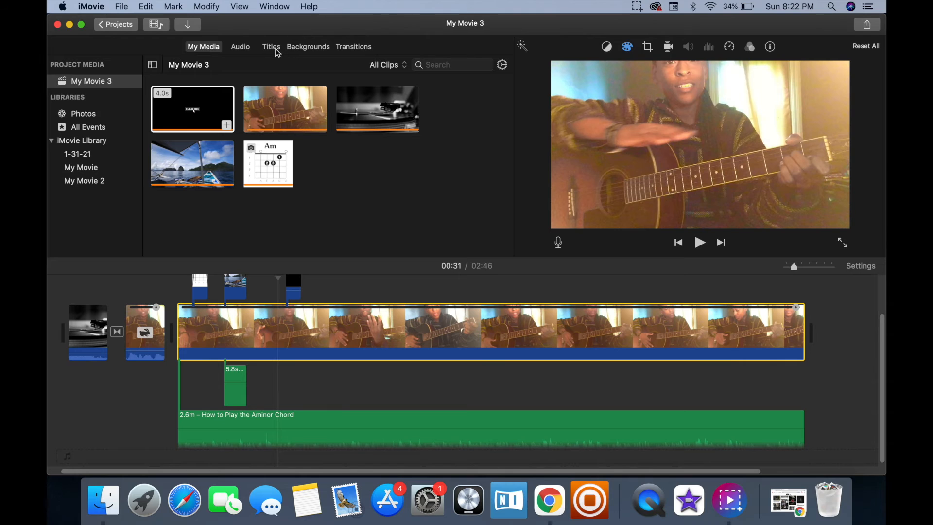
Add an Expand title over the guitar clip shortly after the Subscribe overlay, reading "Love you all"
left_click(272, 47)
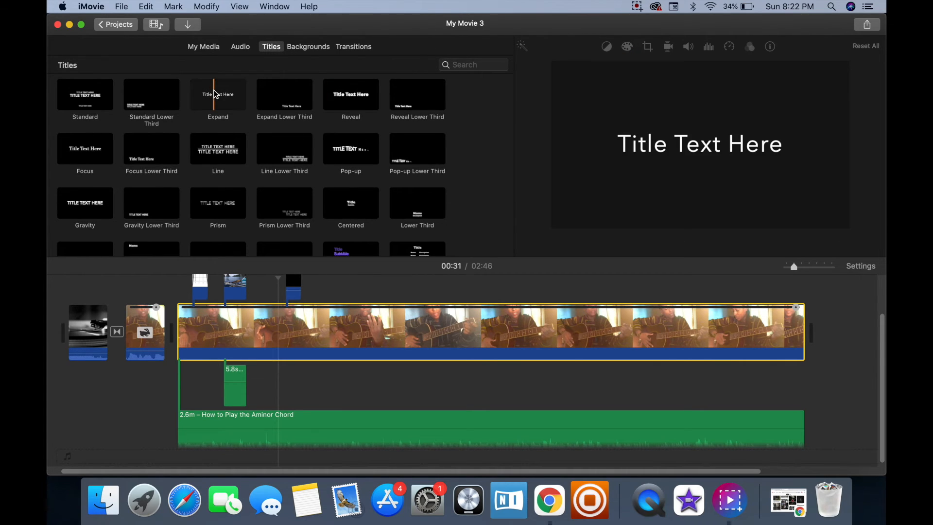
left_click(325, 283)
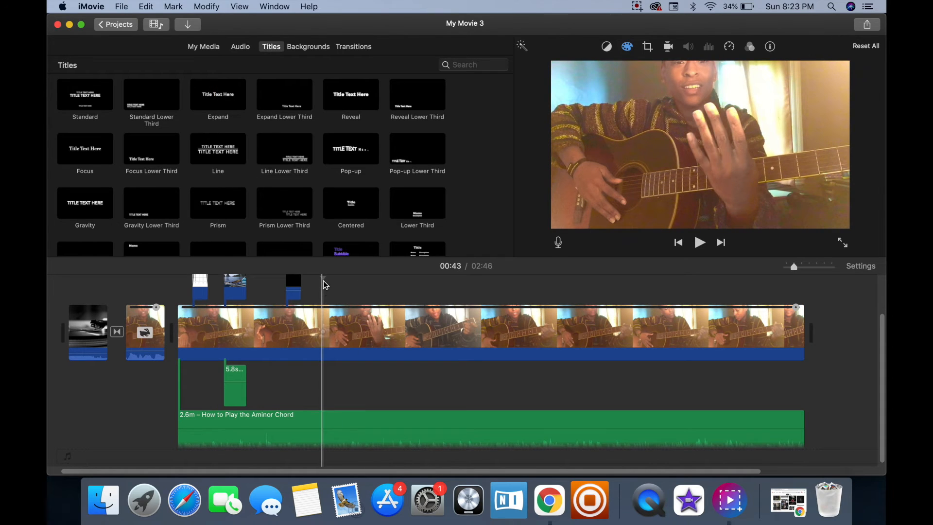
double_click(227, 100)
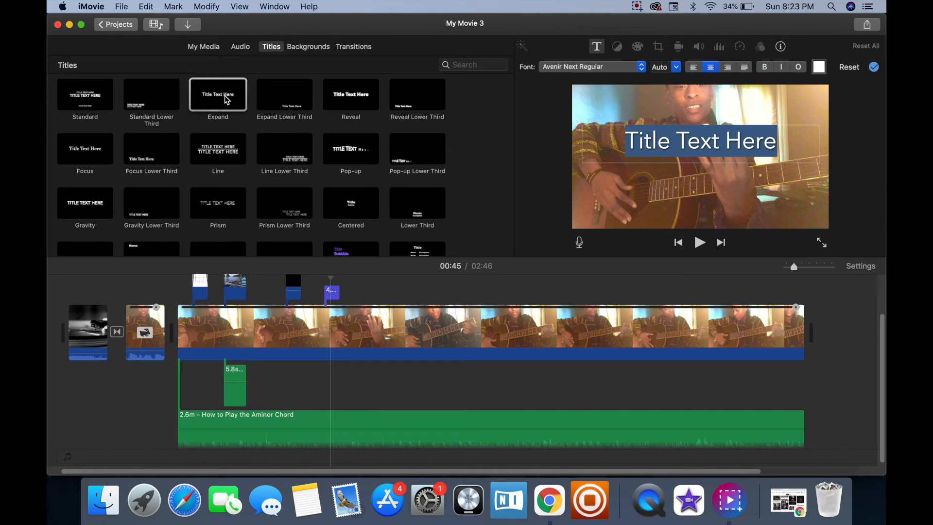
type("Love you")
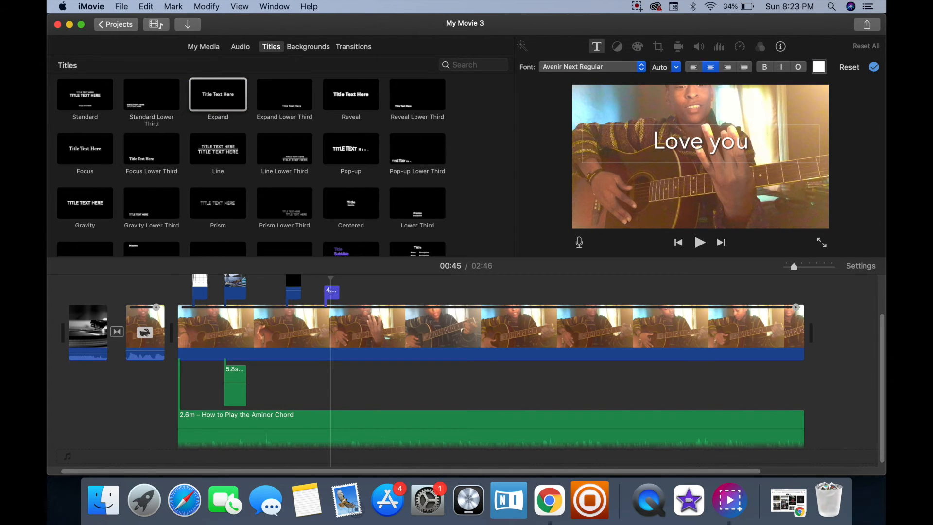
type(" all")
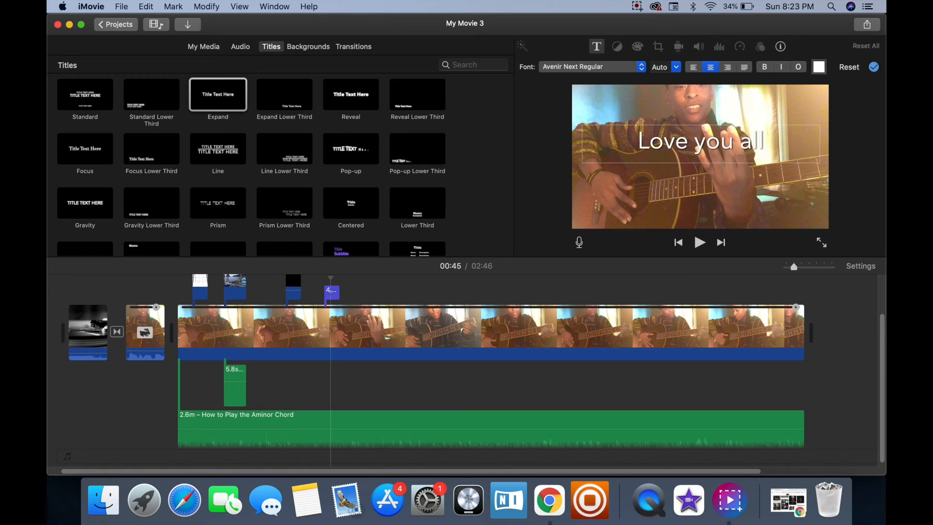
Set the "Love you all" title's font size to 300
left_click(677, 68)
scroll(667, 122, "down", 3)
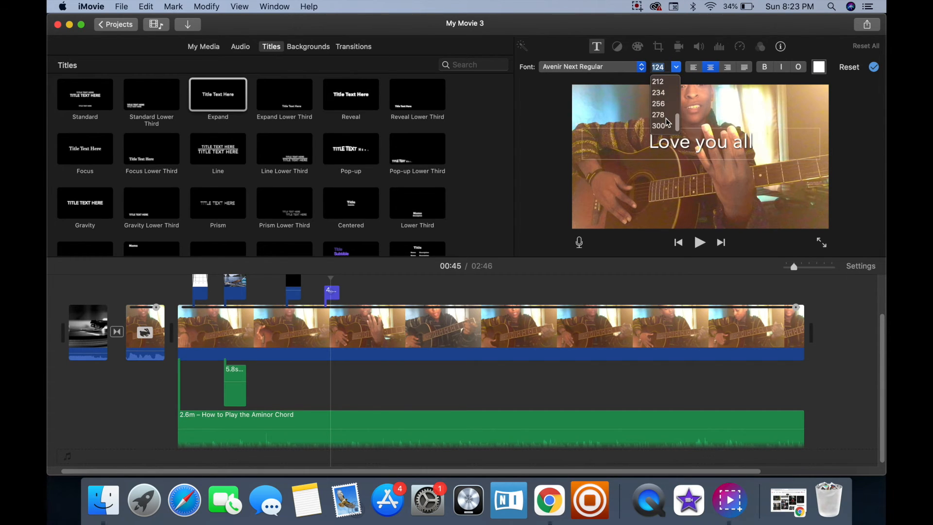
left_click(667, 121)
left_click(676, 68)
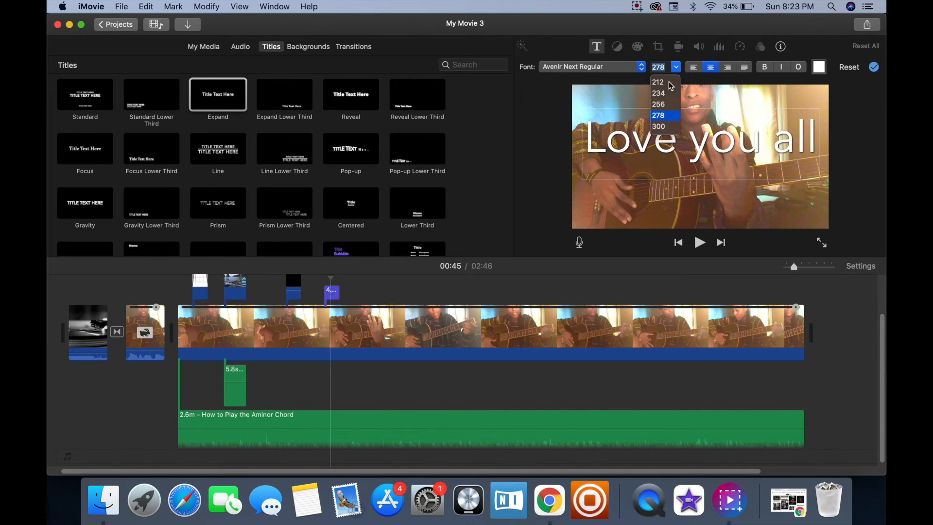
left_click(660, 126)
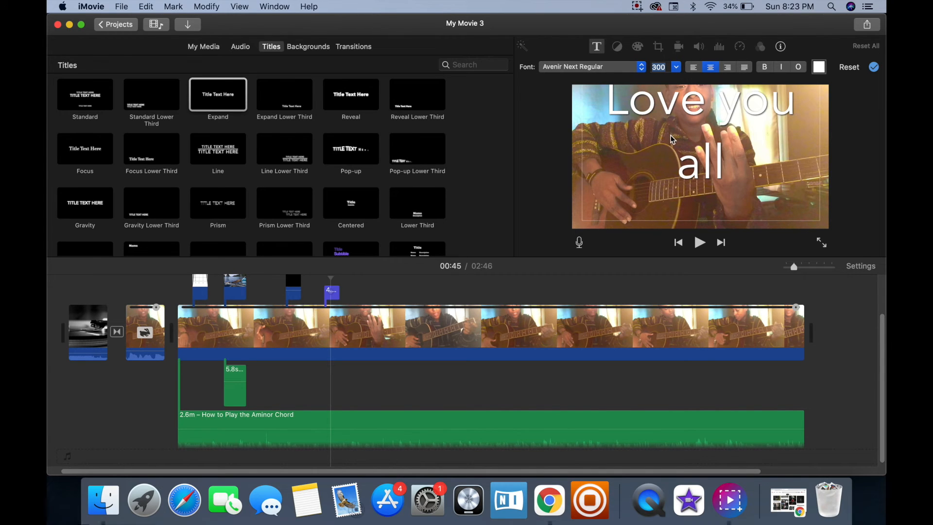
Set the title's font to Avenir Next Heavy with bold, italic and outline styling
left_click(646, 72)
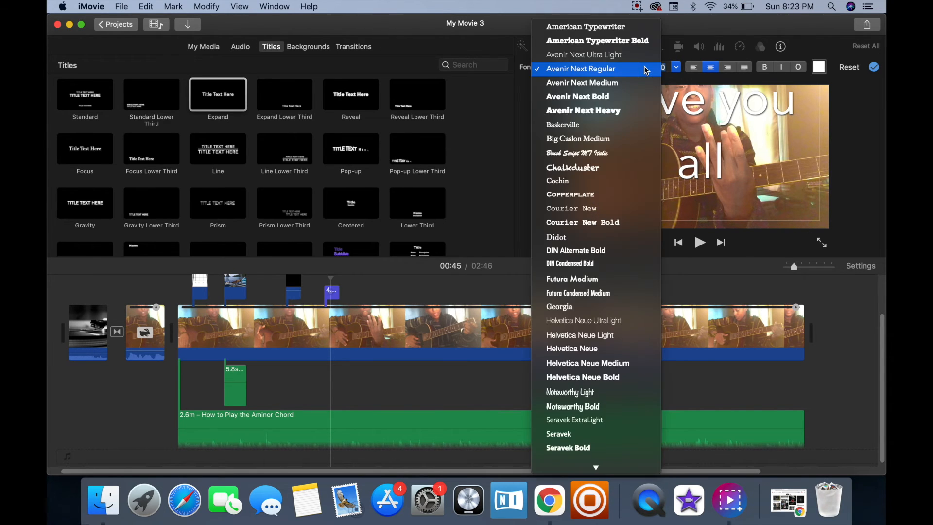
left_click(613, 109)
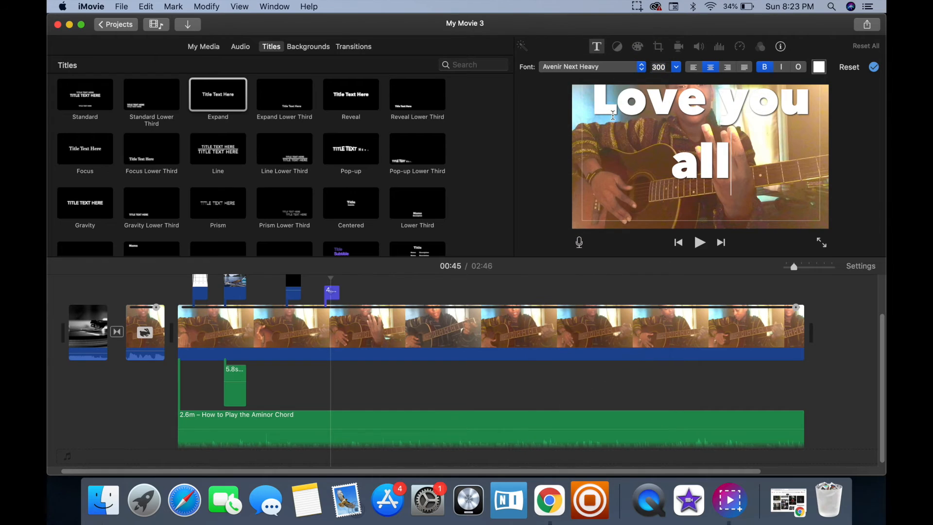
left_click(768, 66)
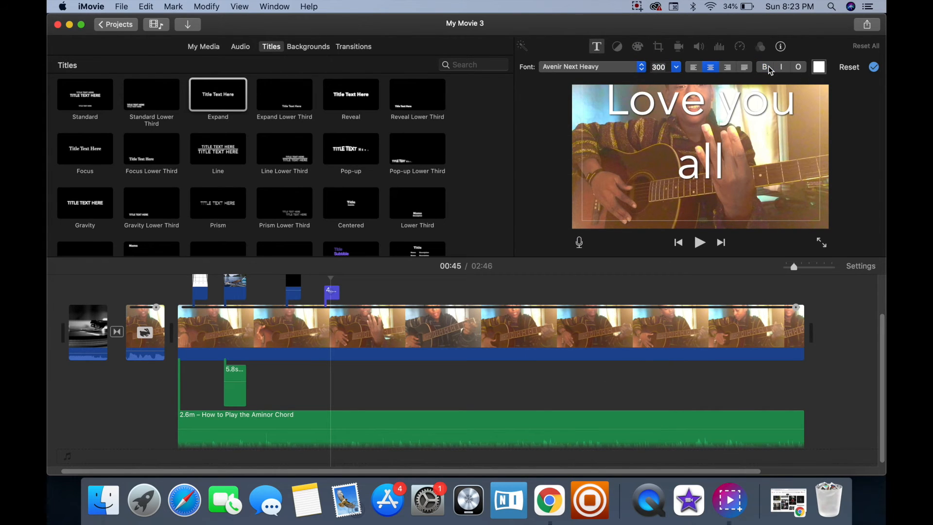
left_click(768, 67)
left_click(786, 67)
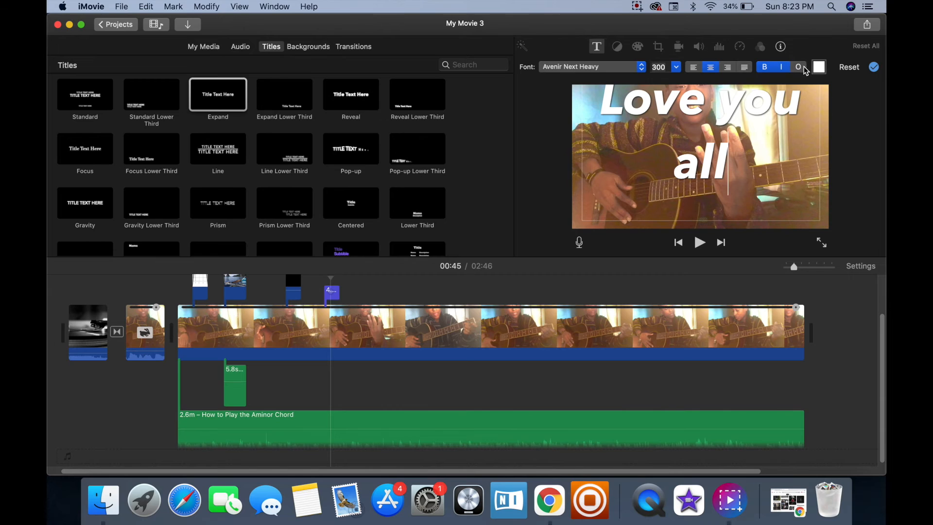
left_click(797, 66)
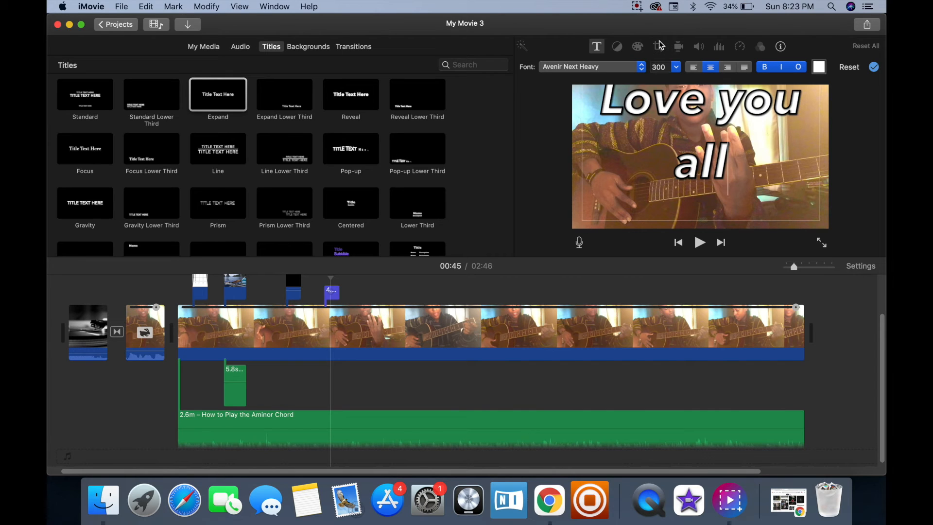
Color the title text Maroon, apply the title edits and play the title over the guitar clip
left_click(819, 66)
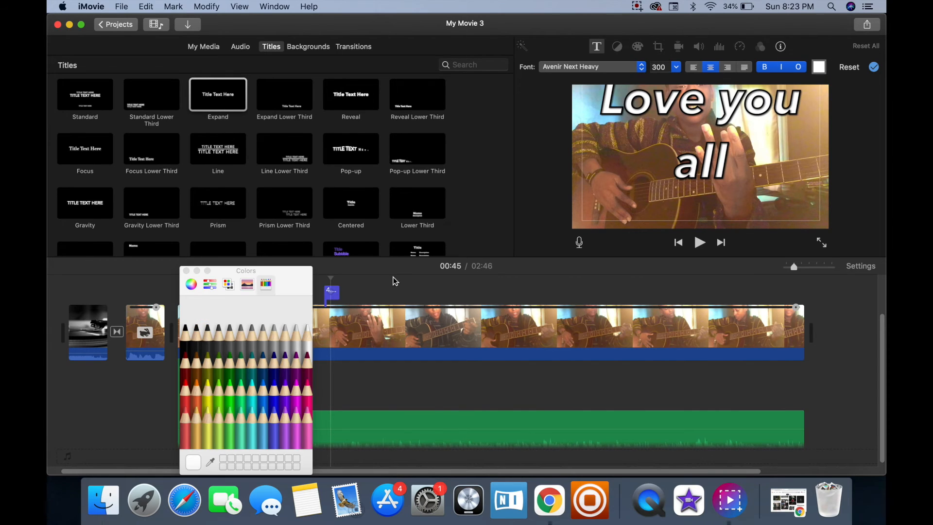
left_click(310, 370)
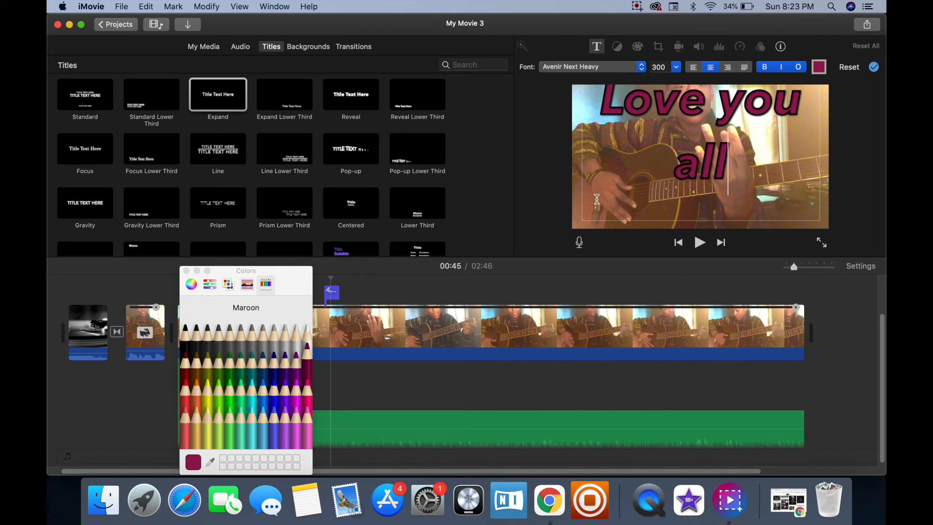
left_click(705, 248)
key("space")
left_click(331, 291)
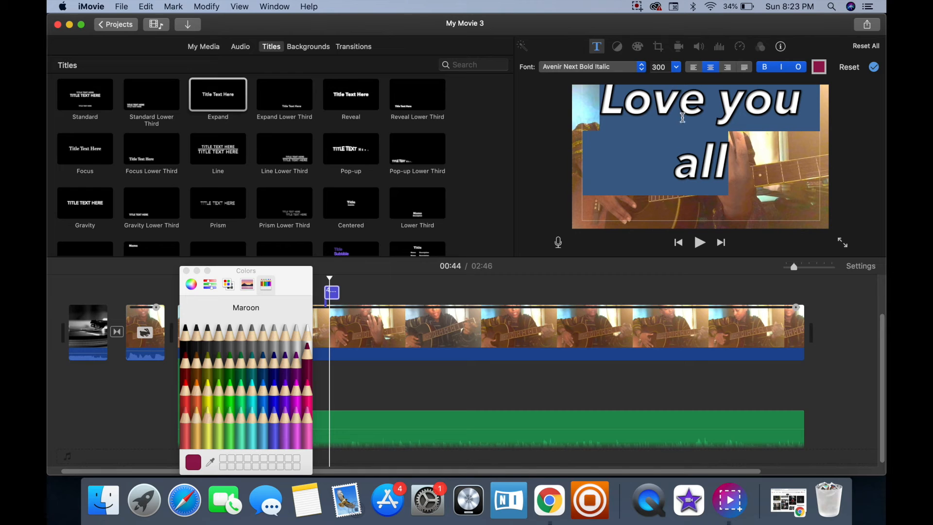
key("space")
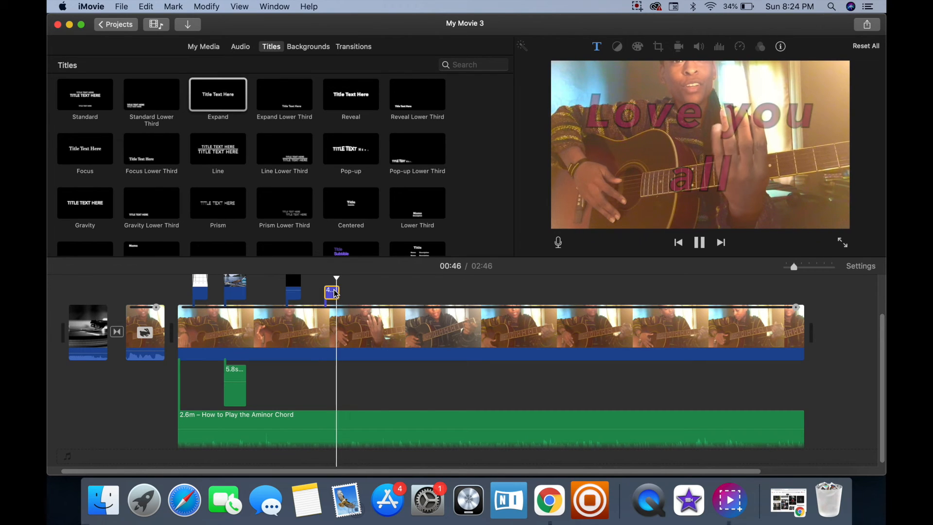
Stop playback and try the Pop-up title style on the "Love you all" title
key("space")
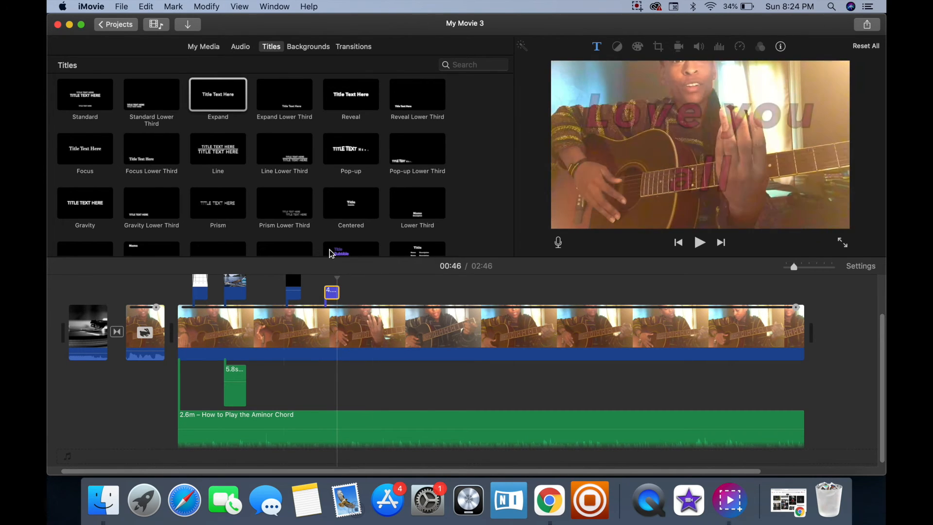
left_click(330, 291)
left_click(352, 150)
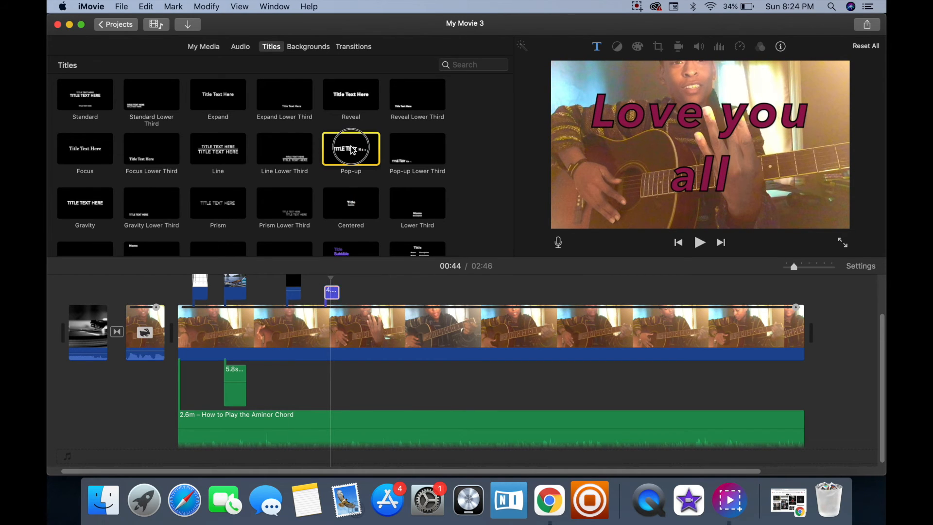
left_click(284, 150)
left_click(330, 302)
left_click(331, 303)
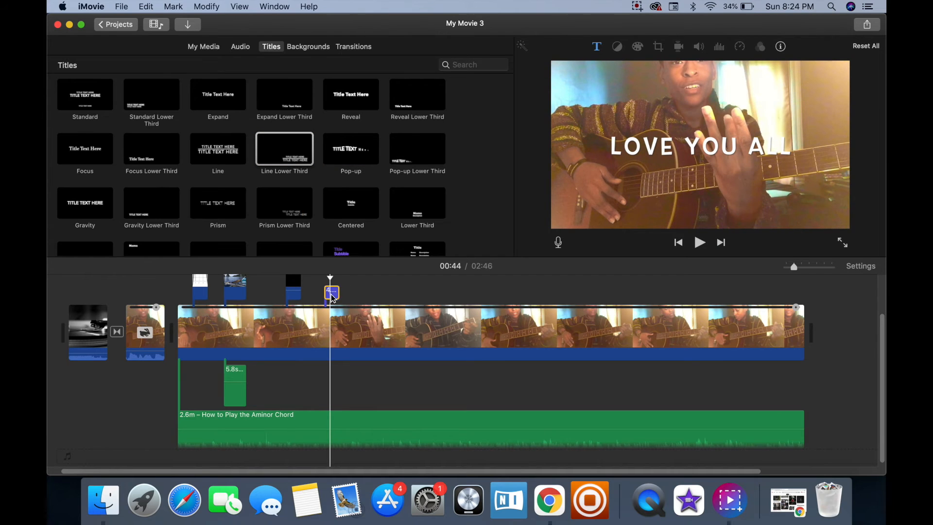
Change the "Love you all" title's style to Focus Lower Third and play it over the guitar clip
left_click(152, 149)
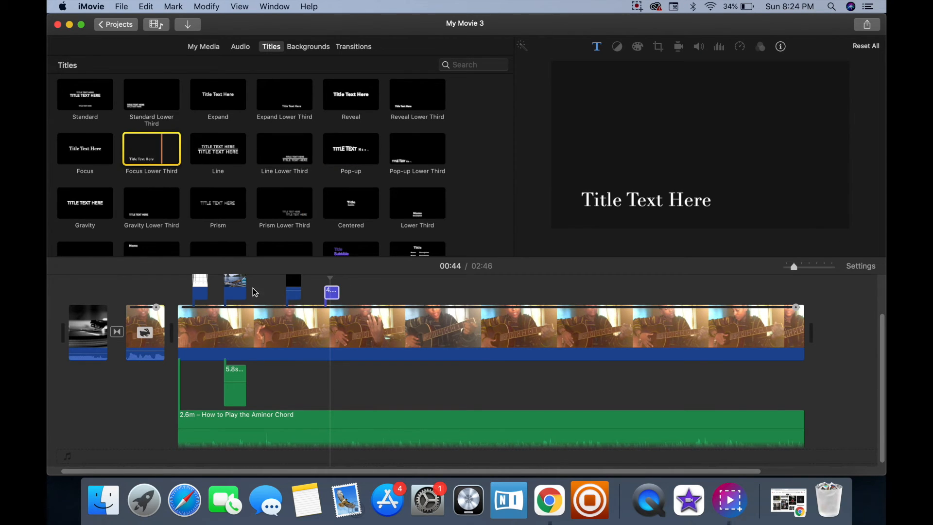
left_click(330, 293)
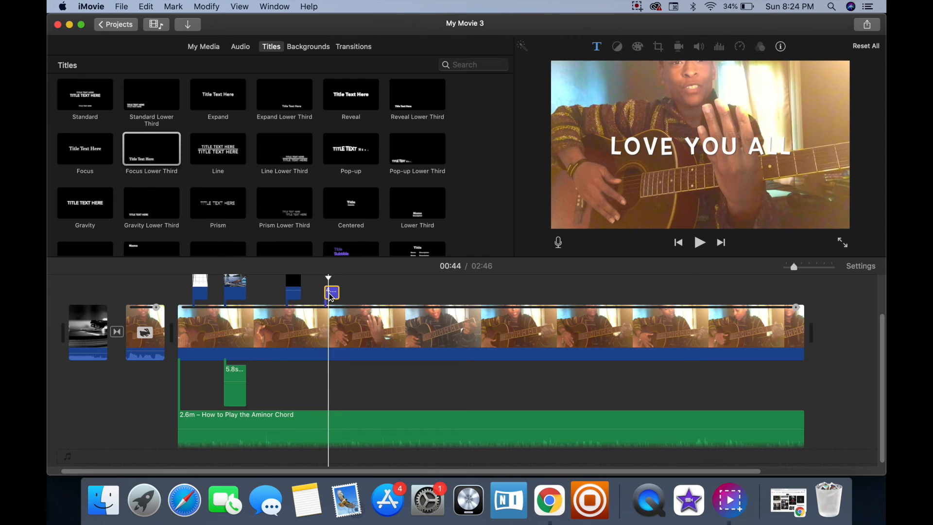
left_click(156, 149)
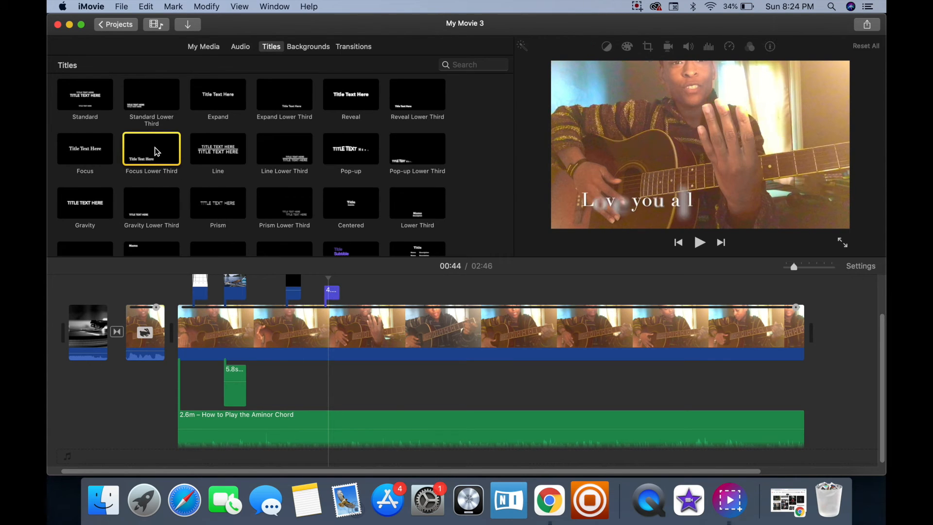
left_click(323, 293)
key("space")
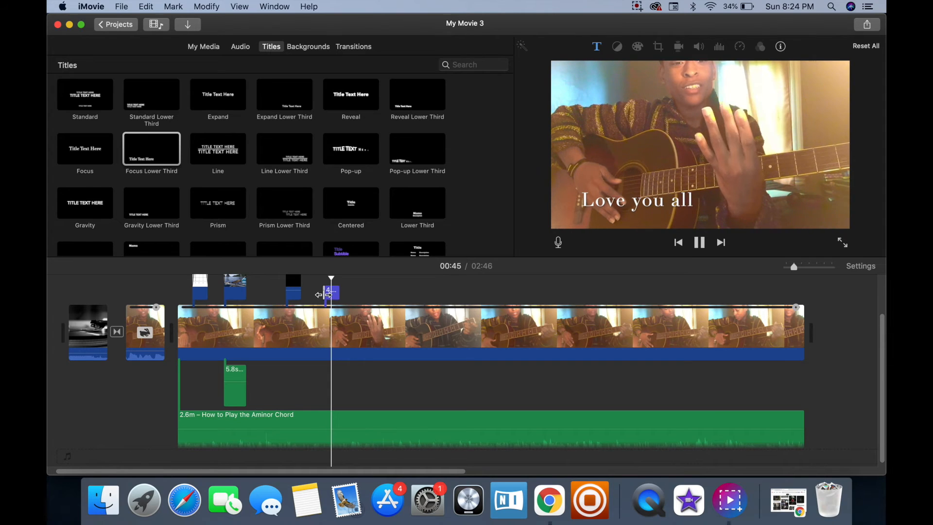
key("space")
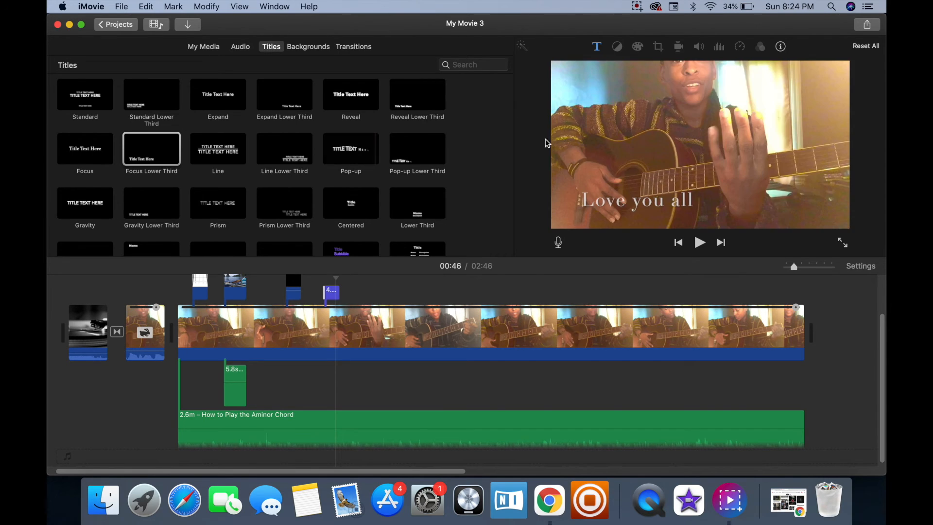
Play the opening seconds of the long guitar clip to find a spot for a sound effect
left_click(269, 434)
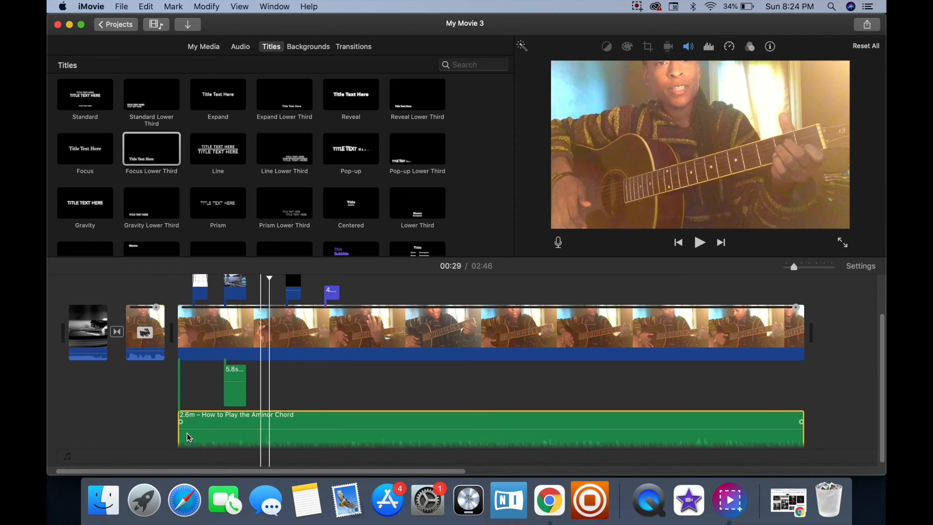
scroll(149, 425, "down", 2)
scroll(151, 425, "up", 2)
scroll(151, 425, "left", 2)
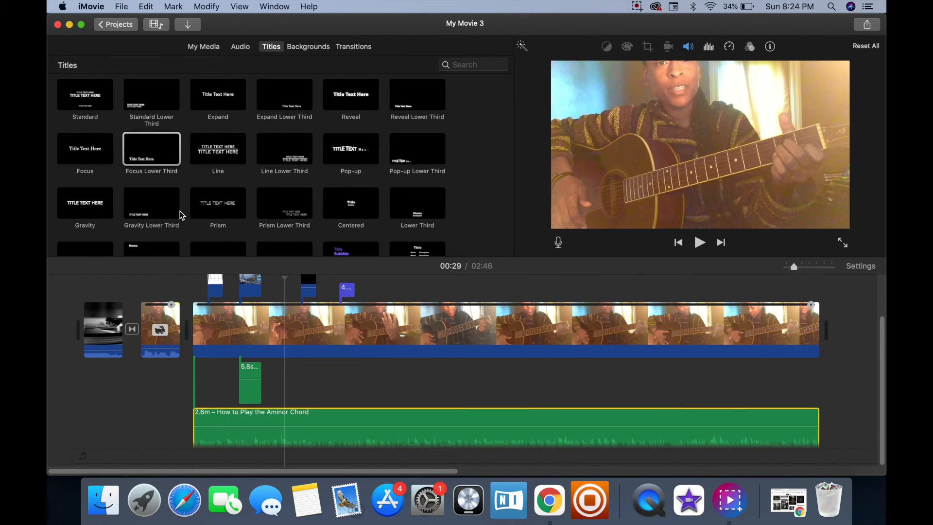
left_click(194, 278)
key("space")
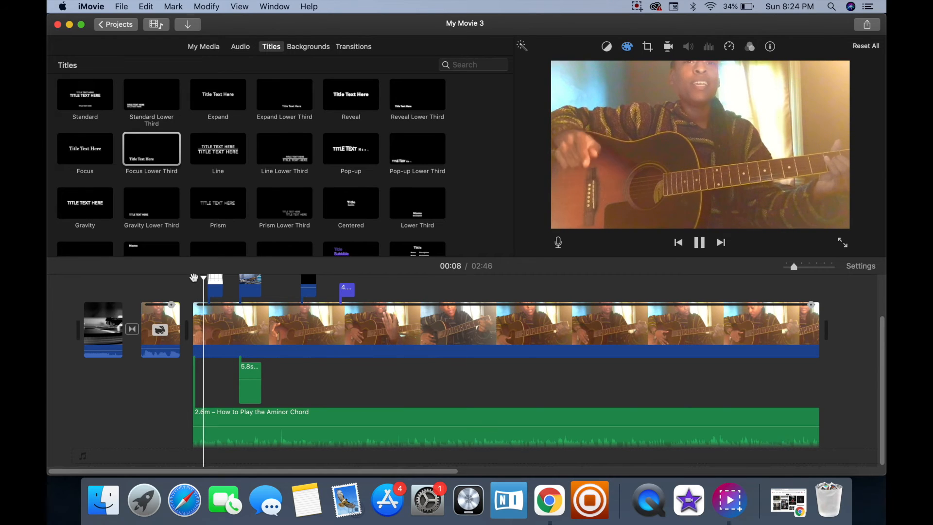
key("space")
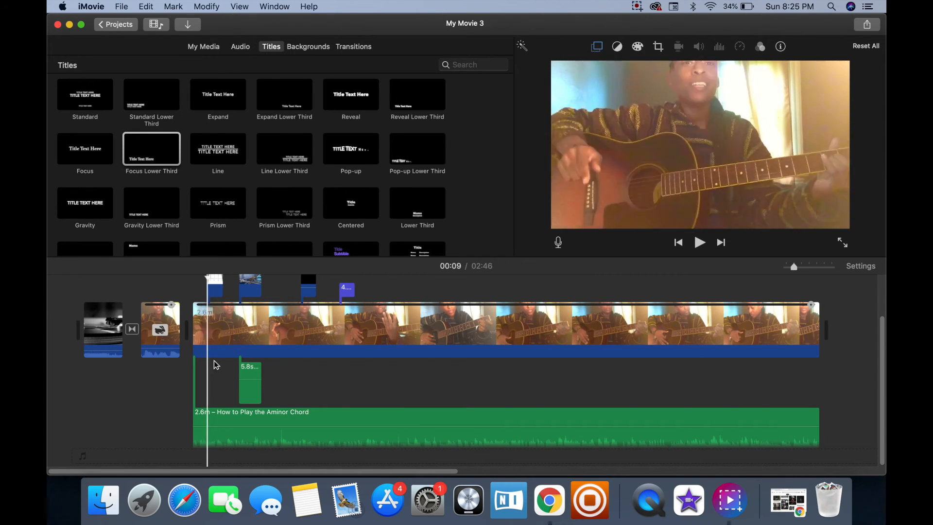
left_click(194, 297)
key("space")
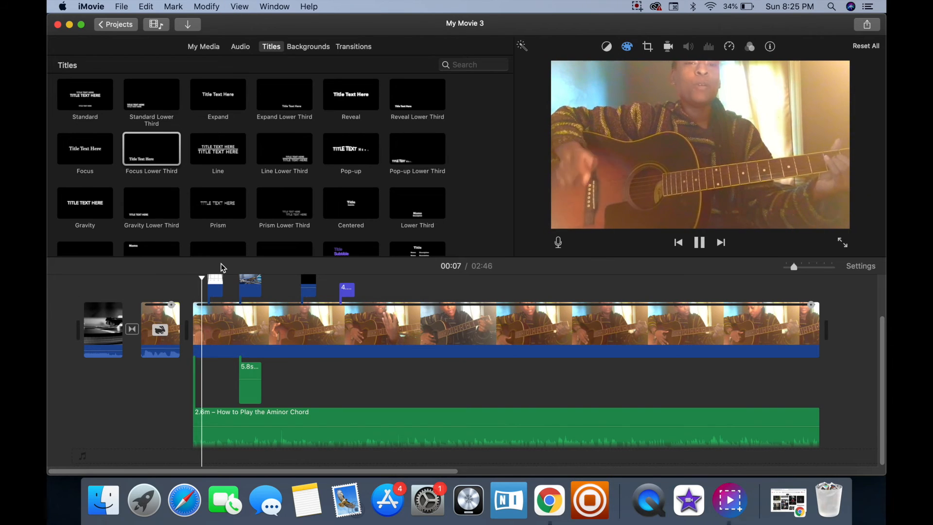
key("space")
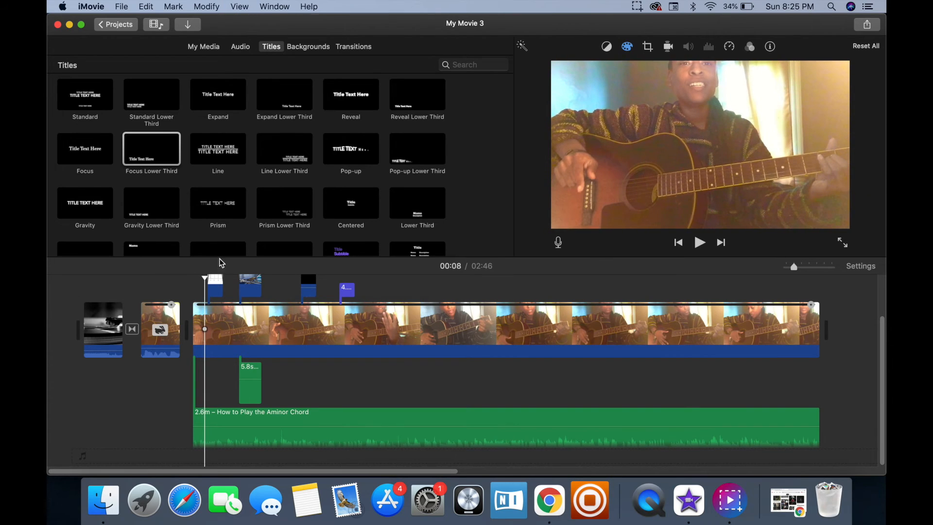
Browse the People sound effects and audition Children Aaaah and Clapping Crowd Studio 01
left_click(312, 49)
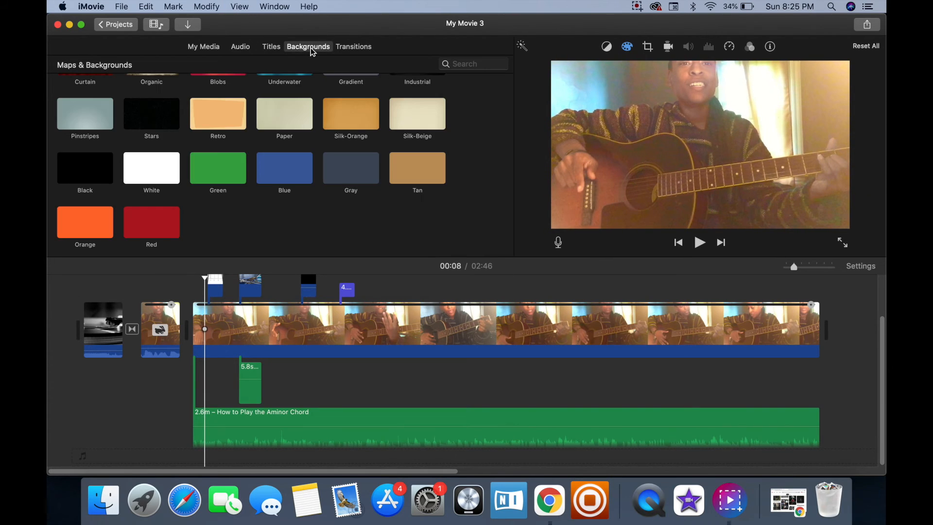
left_click(250, 47)
scroll(240, 182, "up", 3)
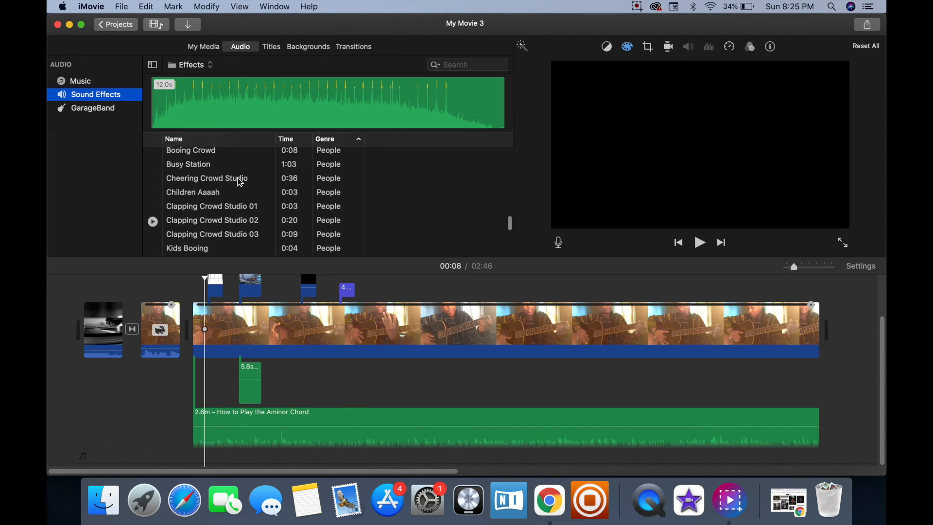
left_click(217, 203)
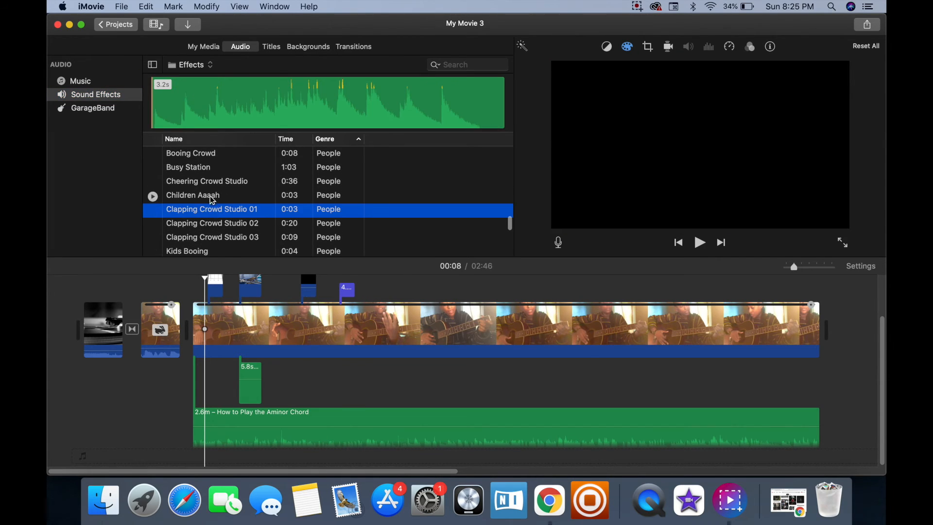
left_click(204, 195)
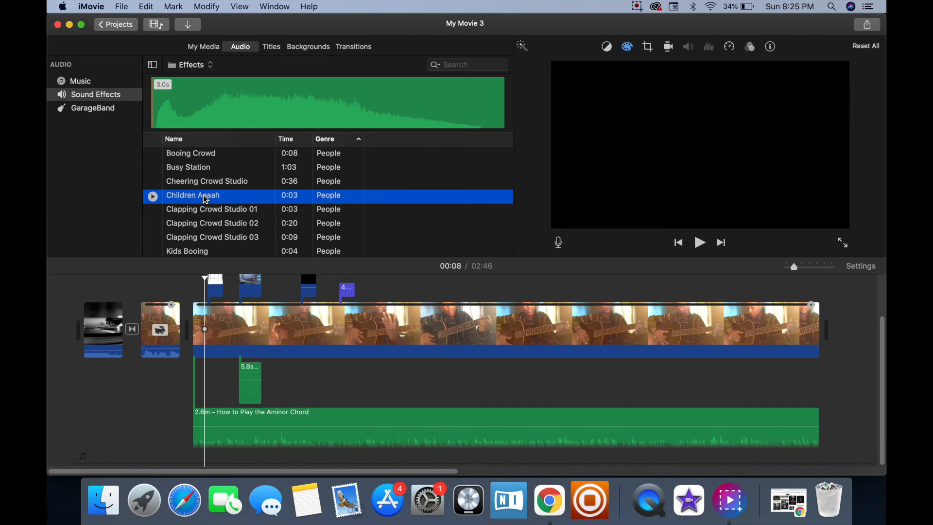
scroll(203, 195, "down", 2)
left_click(152, 174)
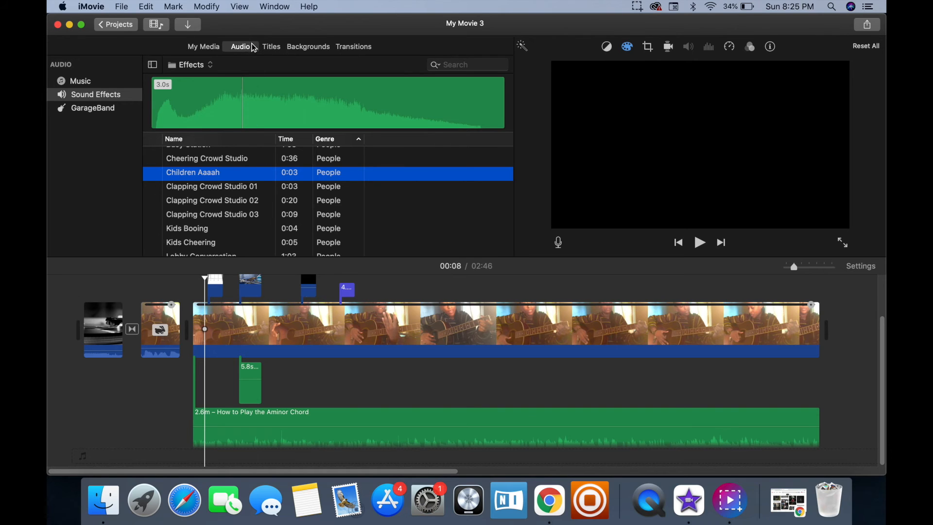
left_click(152, 188)
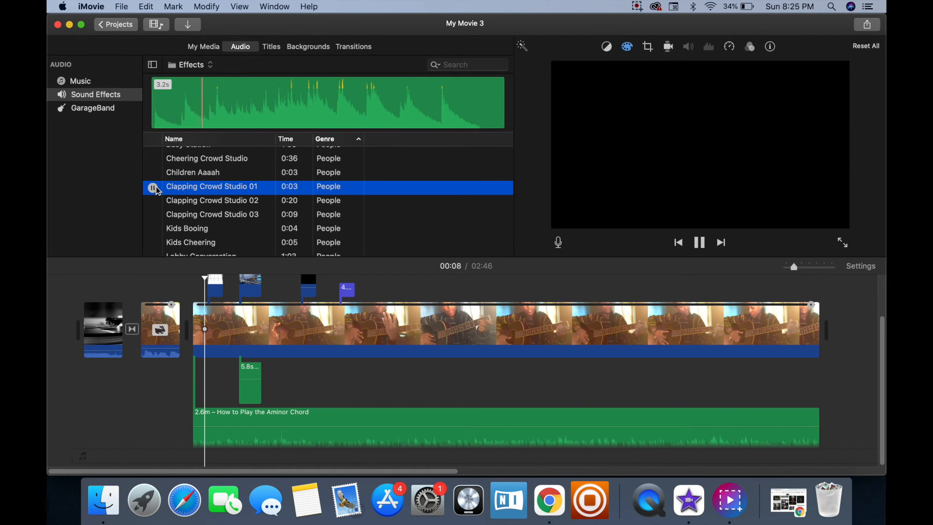
Preview the Kids Cheering sound effect and place it in the background music track at about 8 seconds
scroll(155, 209, "down", 2)
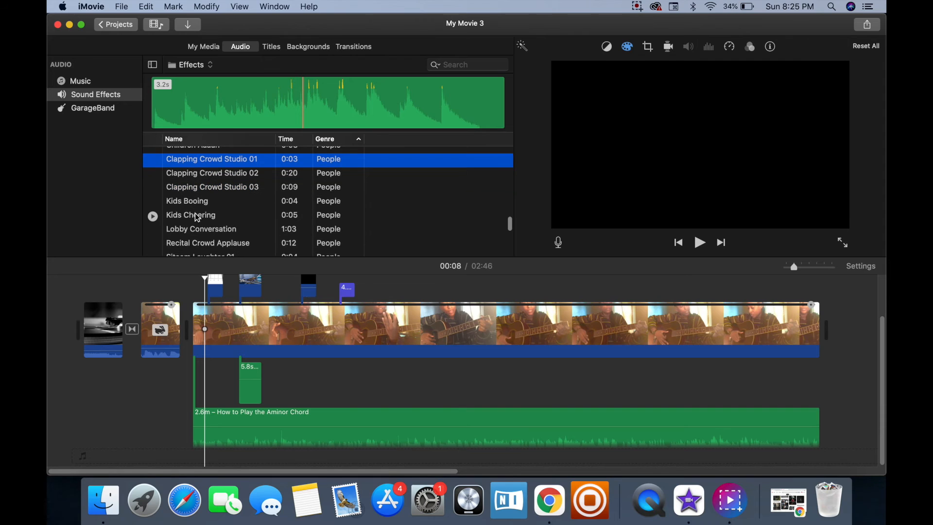
left_click(152, 216)
scroll(152, 216, "down", 3)
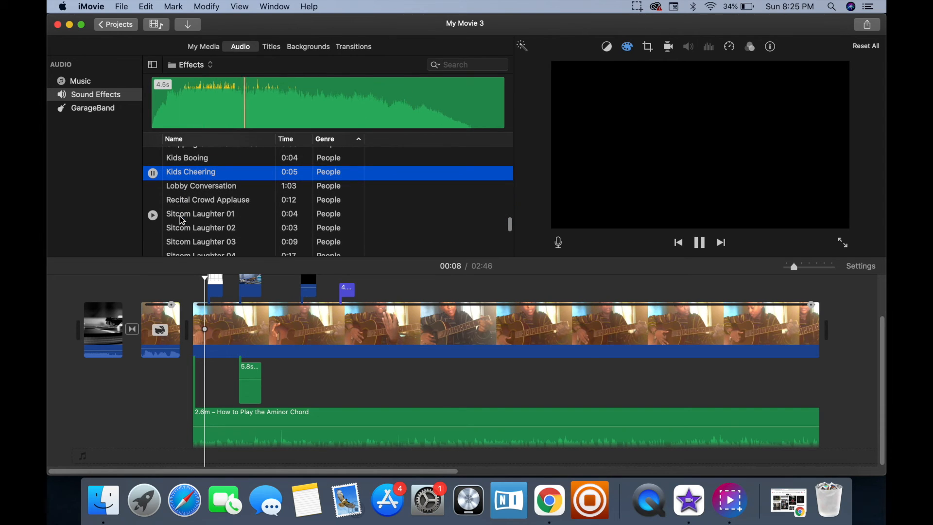
scroll(152, 200, "down", 3)
scroll(152, 191, "up", 2)
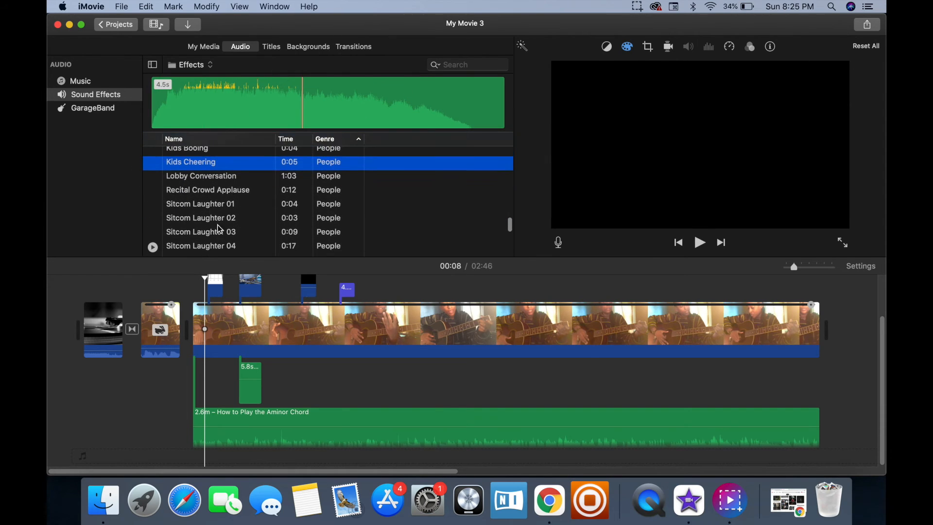
left_click(221, 332)
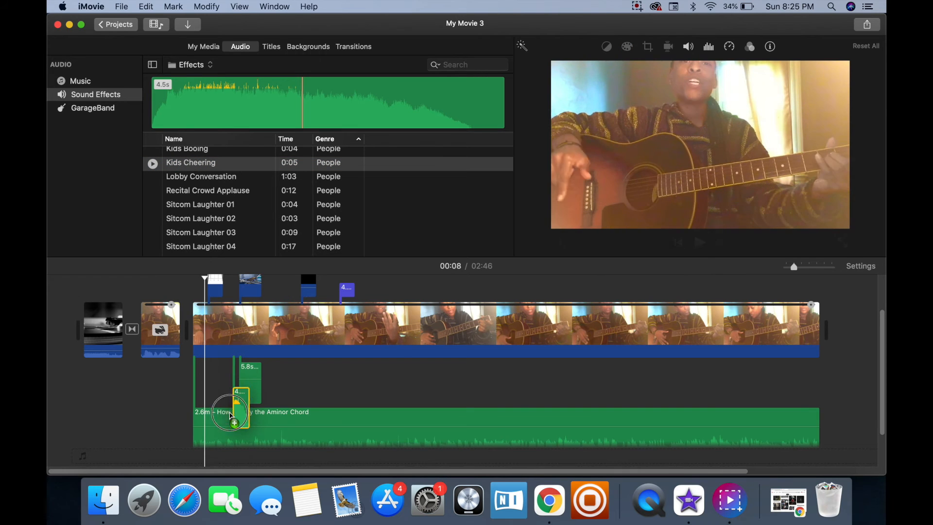
scroll(208, 437, "down", 3)
left_click_drag(207, 449, 207, 424)
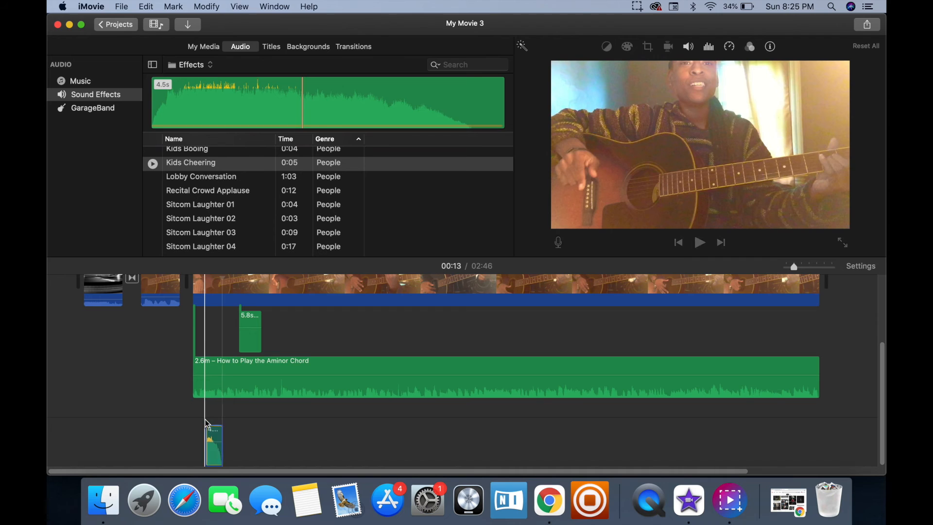
Play the start of the long guitar clip to hear the Kids Cheering effect
scroll(196, 348, "up", 2)
key("space")
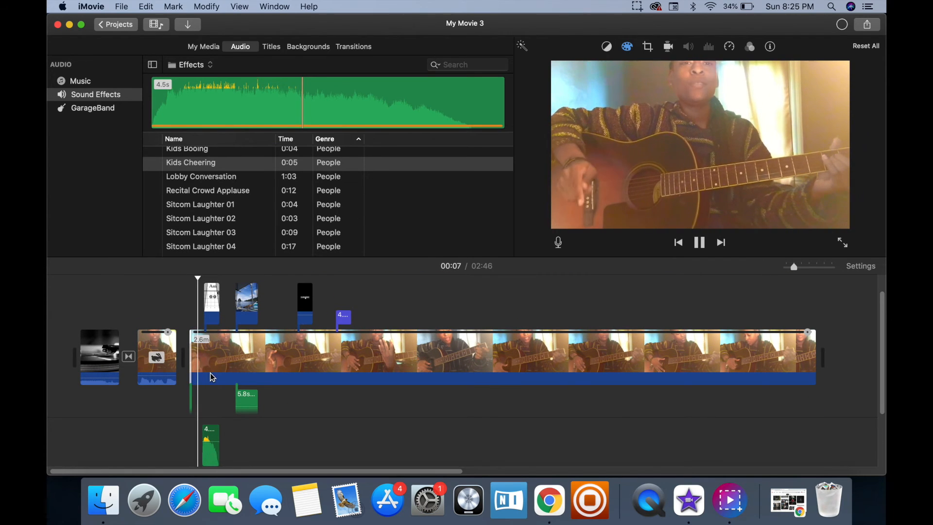
scroll(211, 377, "down", 3)
key("space")
Enlarge the timeline and add a long fade-out to the Kids Cheering clip, starting a little past its middle
left_click(218, 451)
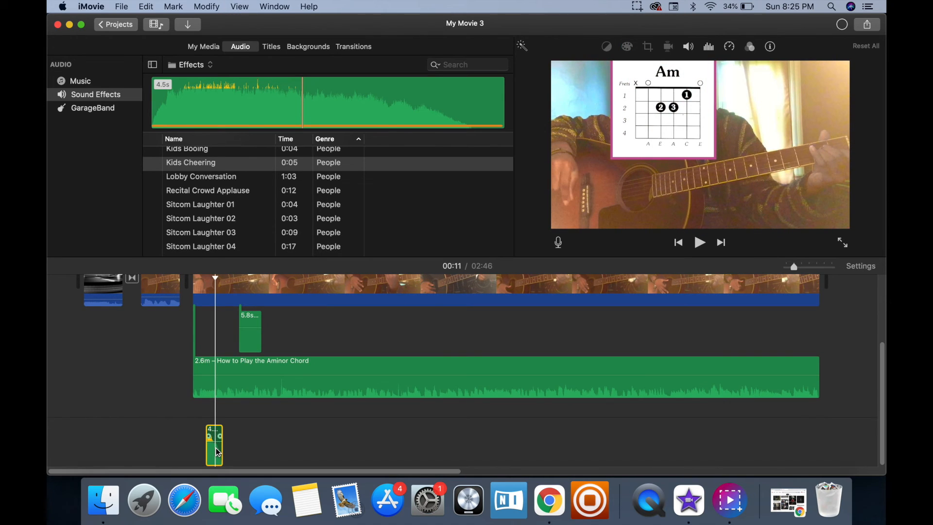
key("super+equal")
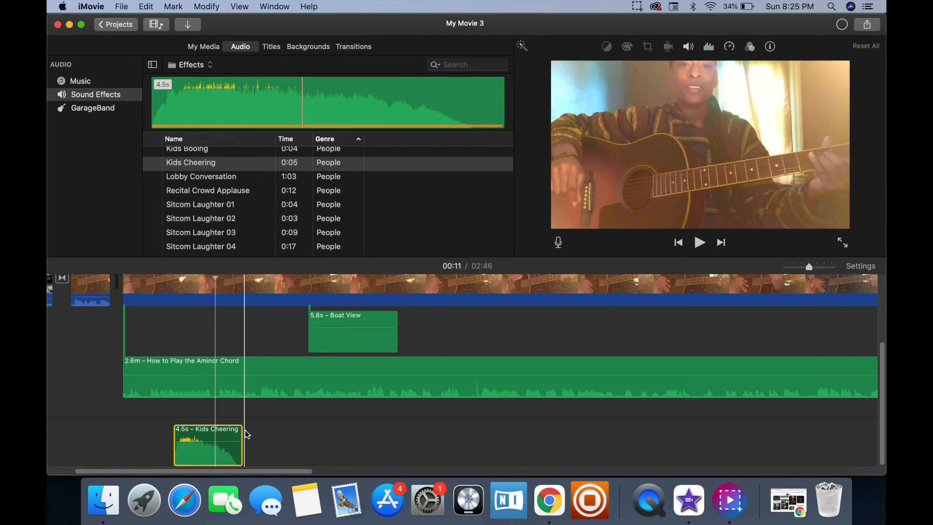
mouse_move(239, 436)
left_mouse_down()
mouse_move(203, 444)
mouse_move(212, 436)
mouse_move(215, 453)
left_mouse_up()
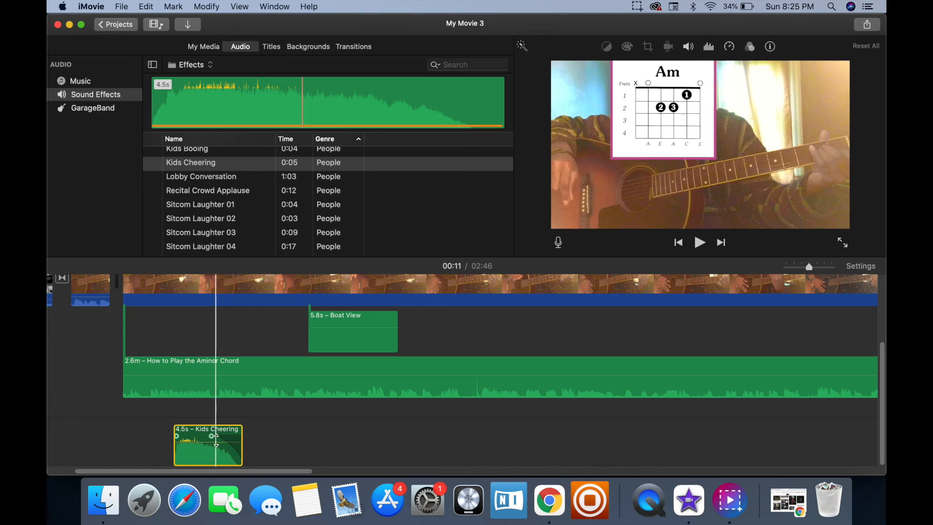
Lower the Kids Cheering clip's volume to about 4% and play that section of the movie
left_click(687, 46)
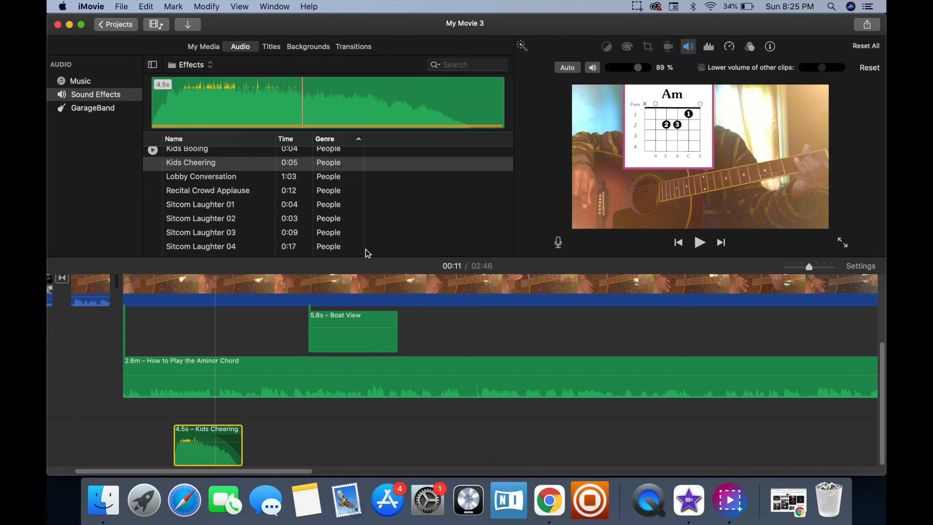
left_click_drag(212, 440, 212, 454)
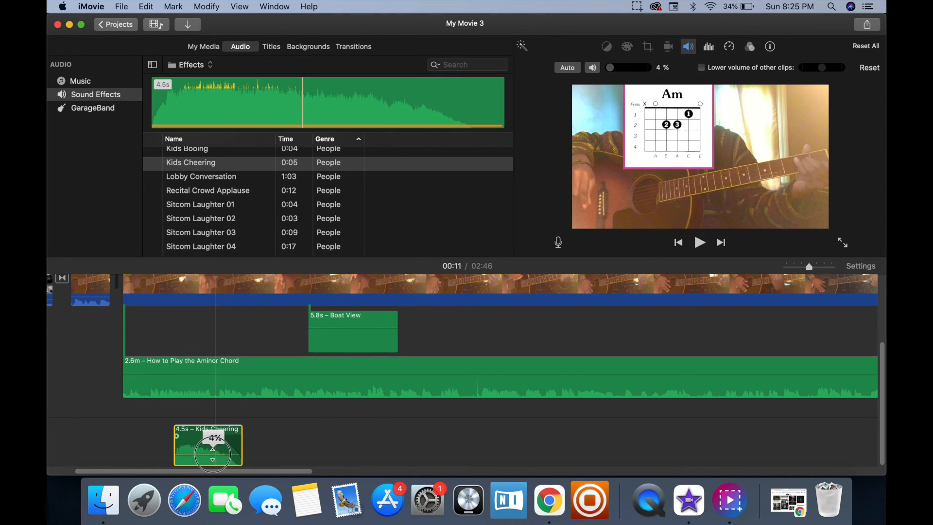
left_click(185, 343)
key("space")
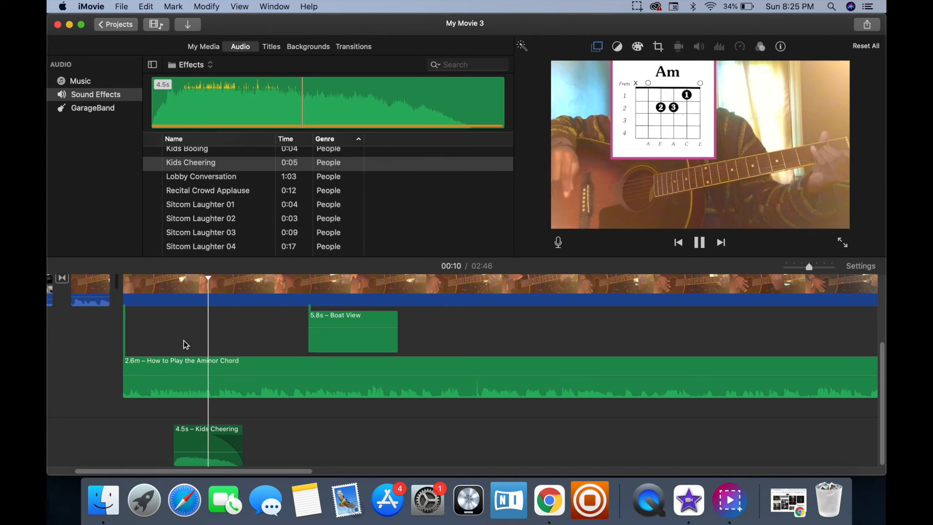
key("space")
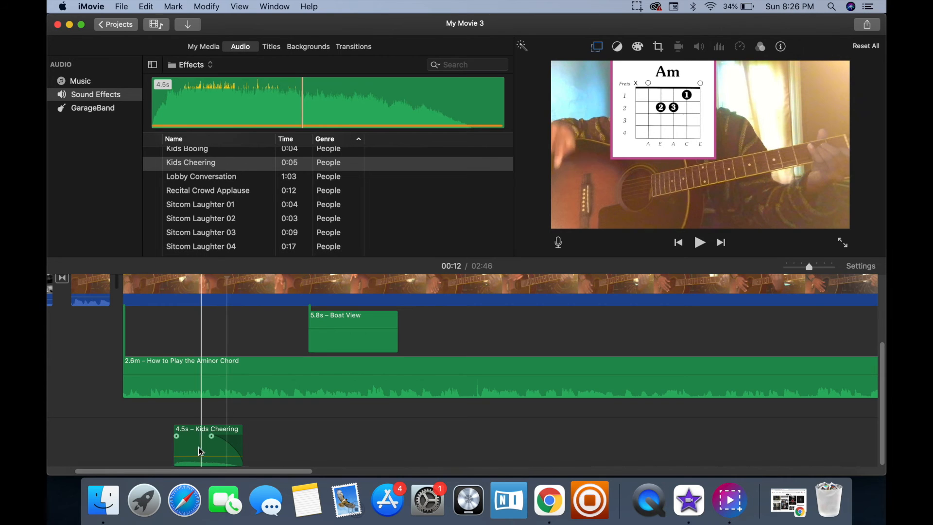
Raise the Kids Cheering clip's volume to a moderate level and play it back with the guitar audio
key("space")
key("space")
left_click_drag(205, 455, 205, 441)
key("space")
key("space")
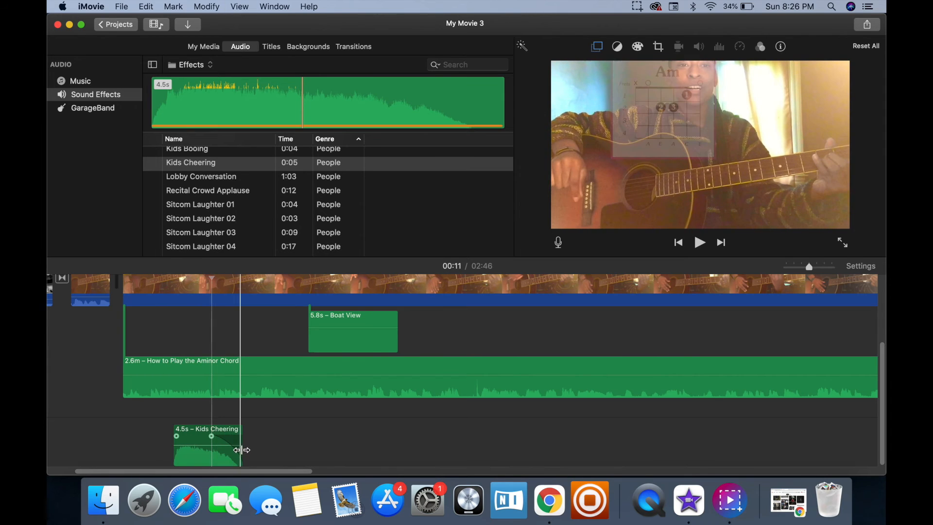
Trim the end of the Kids Cheering clip so it lasts 3.2 seconds
left_click_drag(241, 449, 223, 450)
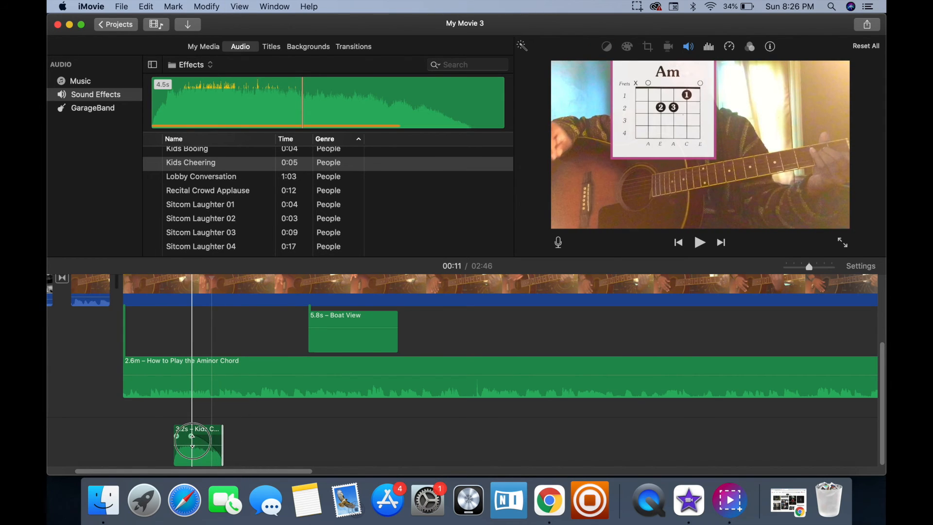
Trim the end of the Kids Cheering clip so it lasts a little over one second and play that section
left_click(192, 436)
key("space")
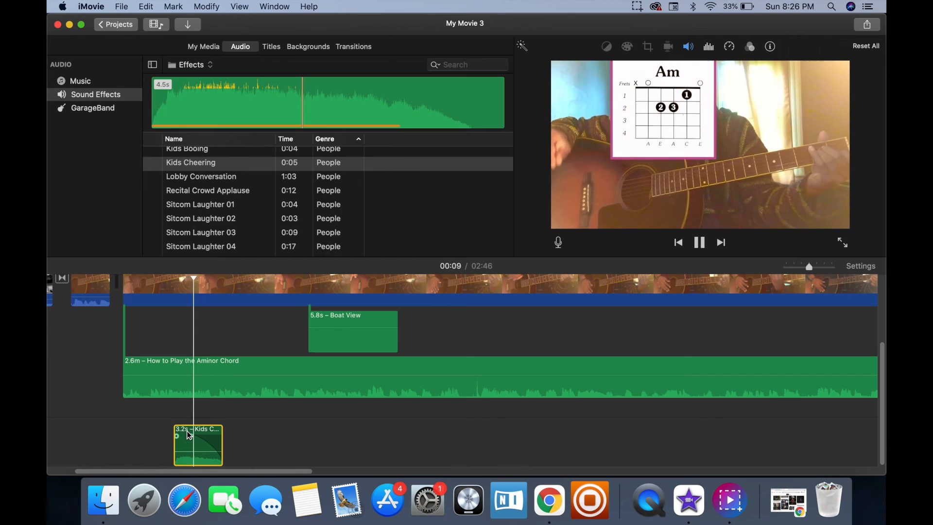
key("space")
left_click_drag(222, 444, 190, 444)
left_click(178, 387)
key("space")
key("space")
Move the shortened Kids Cheering clip slightly earlier on the timeline and play the movie around it
left_click(173, 381)
key("space")
key("space")
left_click(173, 380)
left_click_drag(182, 456, 172, 454)
left_click(156, 414)
key("space")
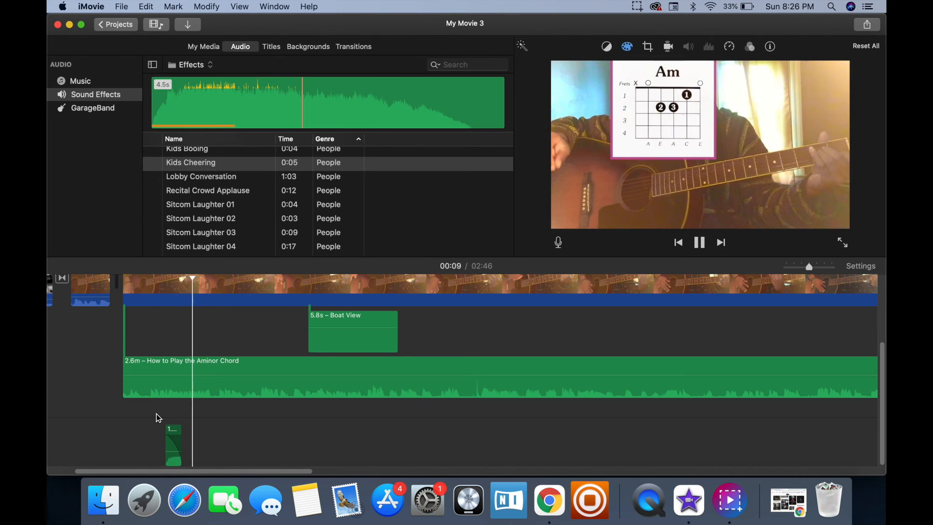
key("space")
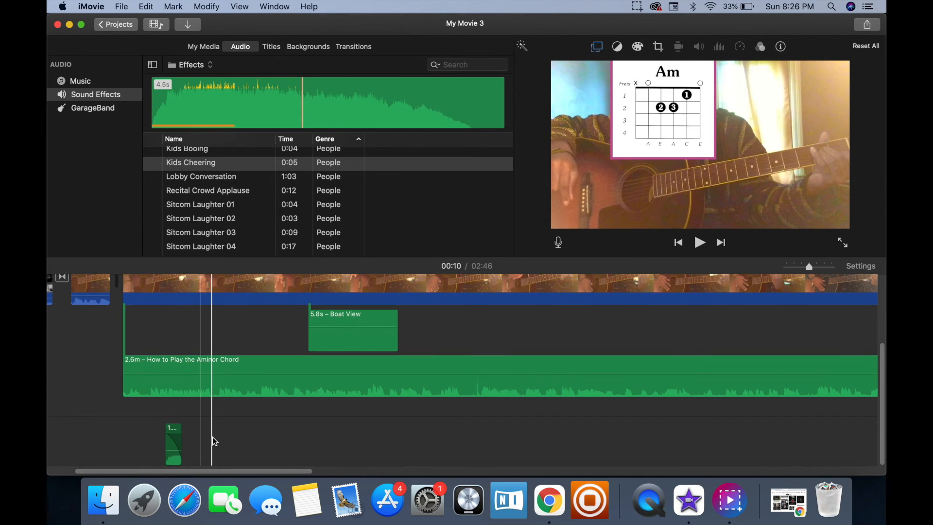
Browse the GarageBand and Music audio libraries for a background track
scroll(215, 441, "left", 1)
scroll(233, 427, "left", 4)
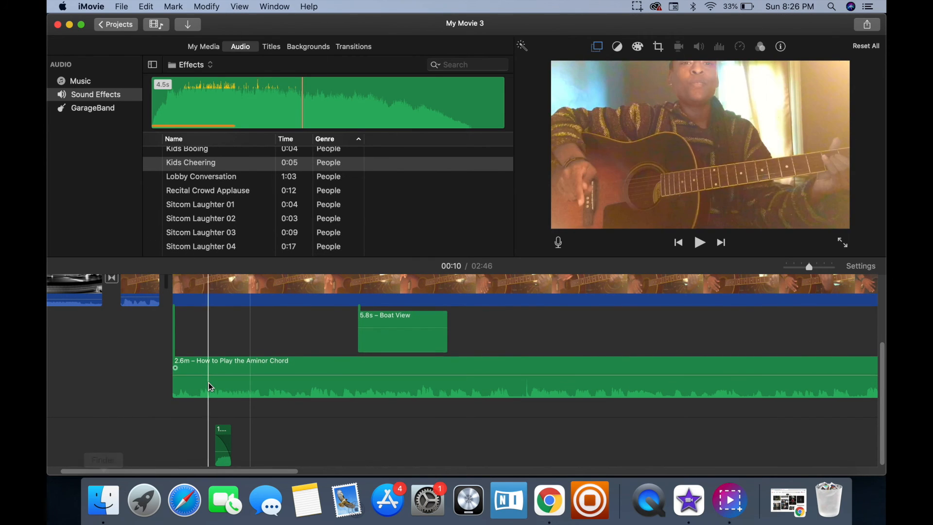
scroll(210, 387, "left", 1)
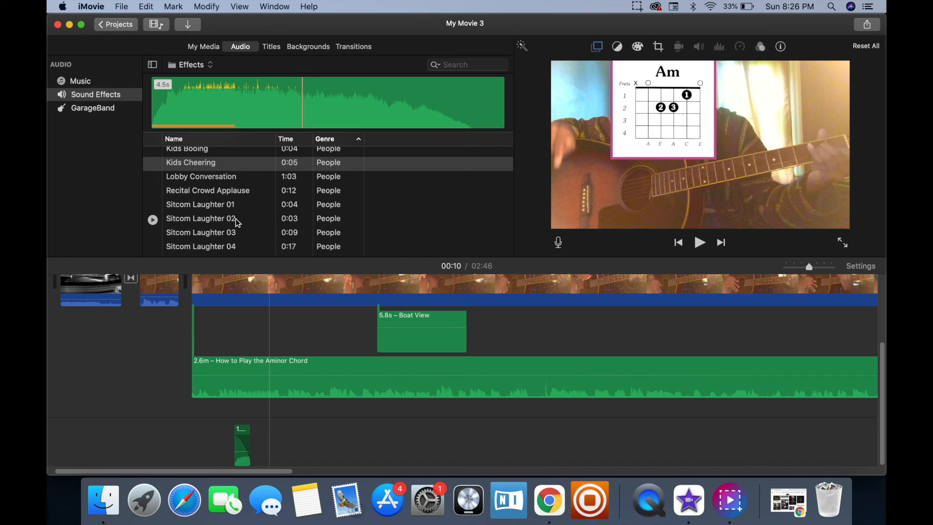
left_click(92, 109)
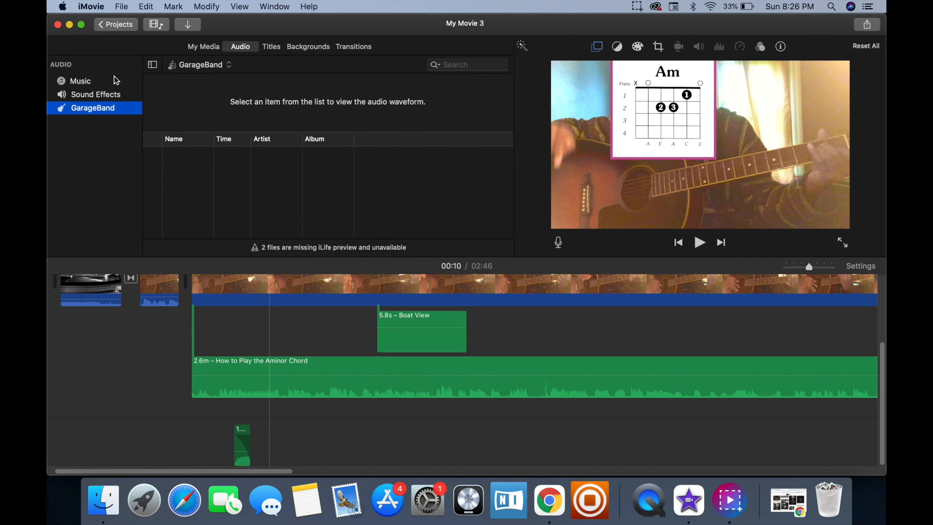
left_click(98, 81)
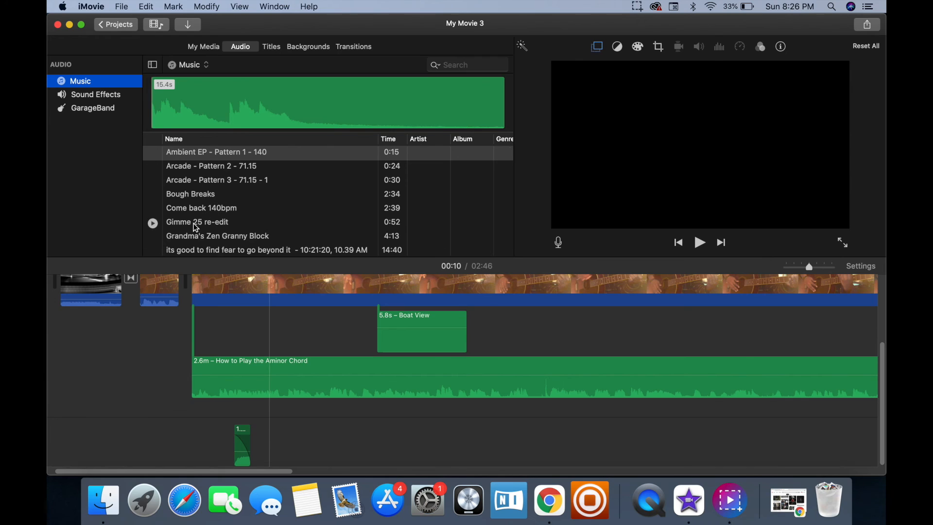
scroll(196, 227, "down", 10)
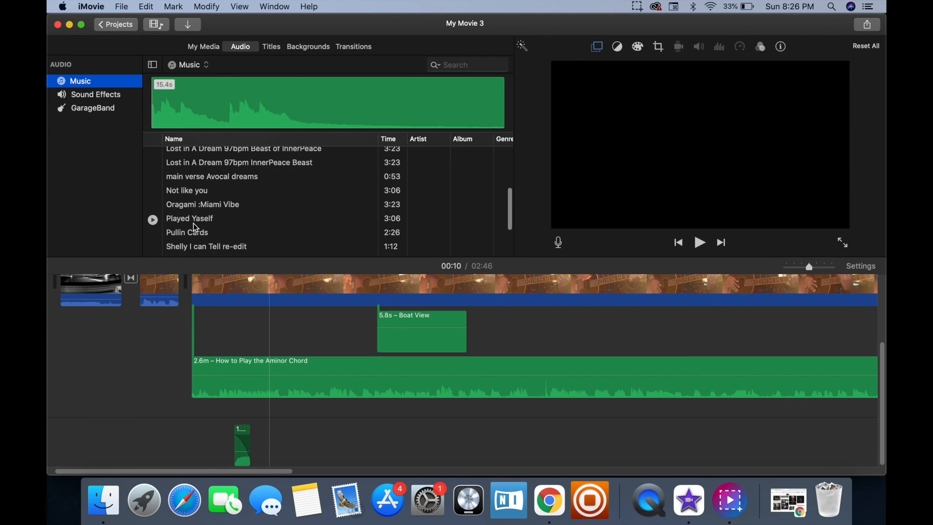
scroll(195, 227, "down", 3)
right_click(196, 228)
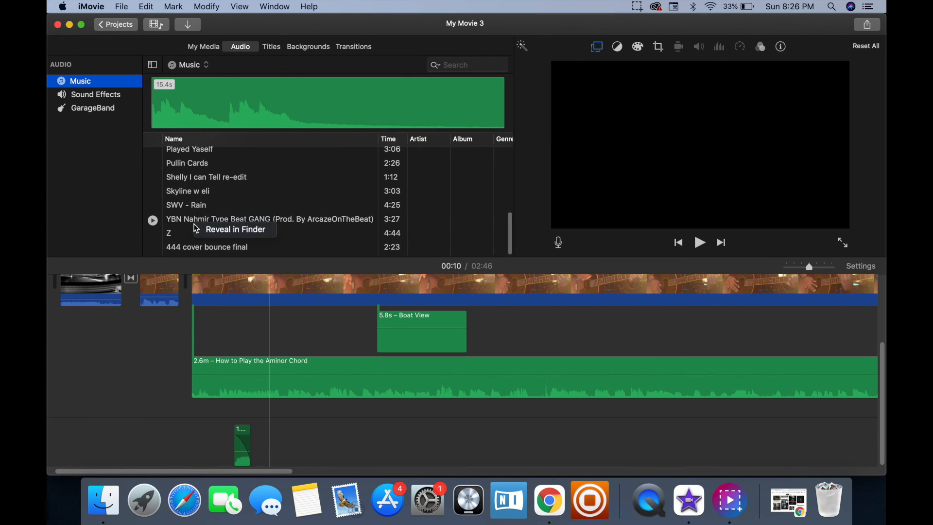
Switch to Finder, search the Mac for "bounces" and return to the external drive
left_click(104, 500)
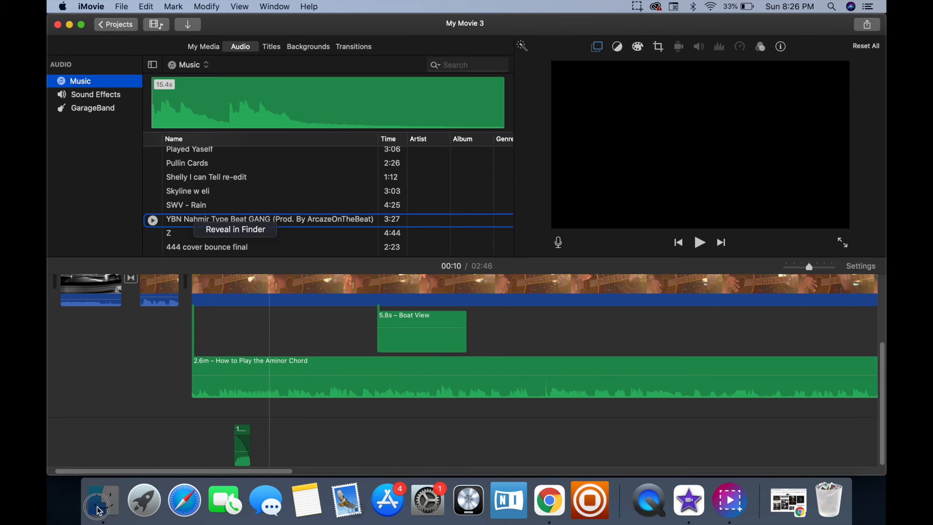
left_click(492, 247)
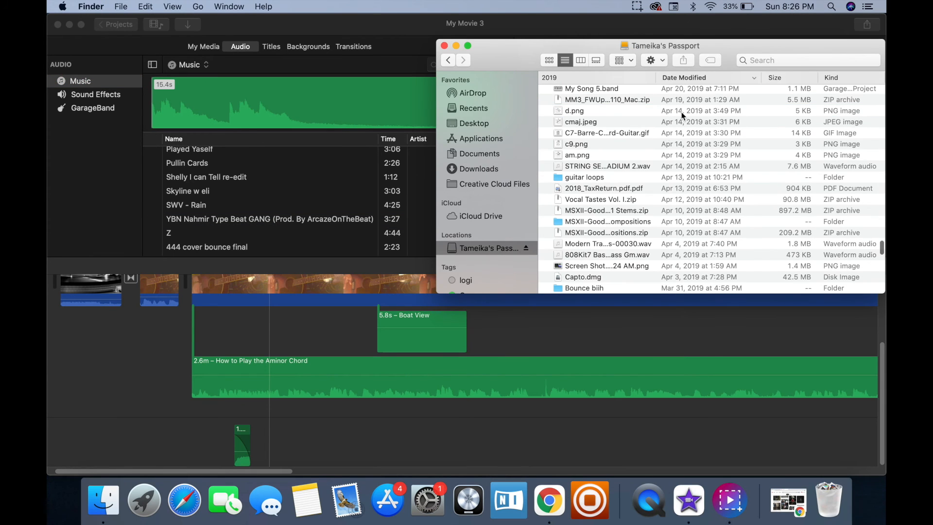
left_click(766, 57)
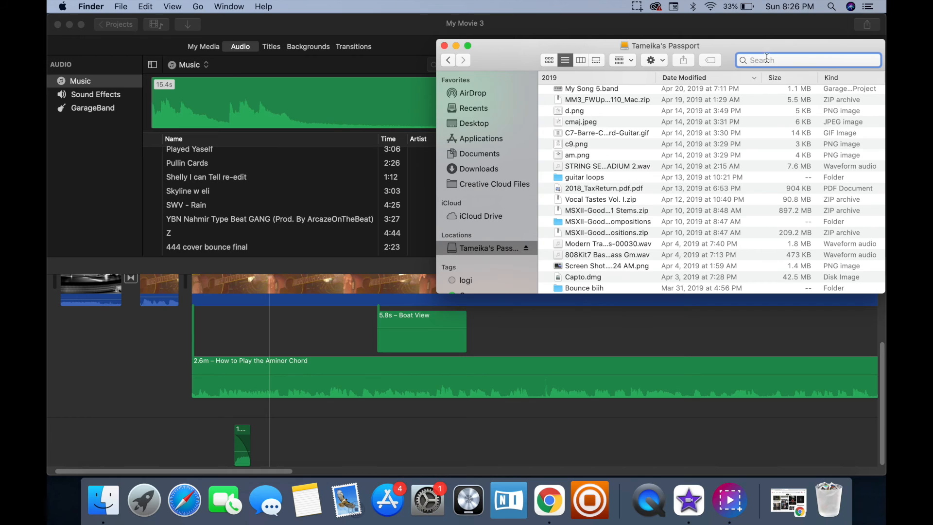
type("bounces")
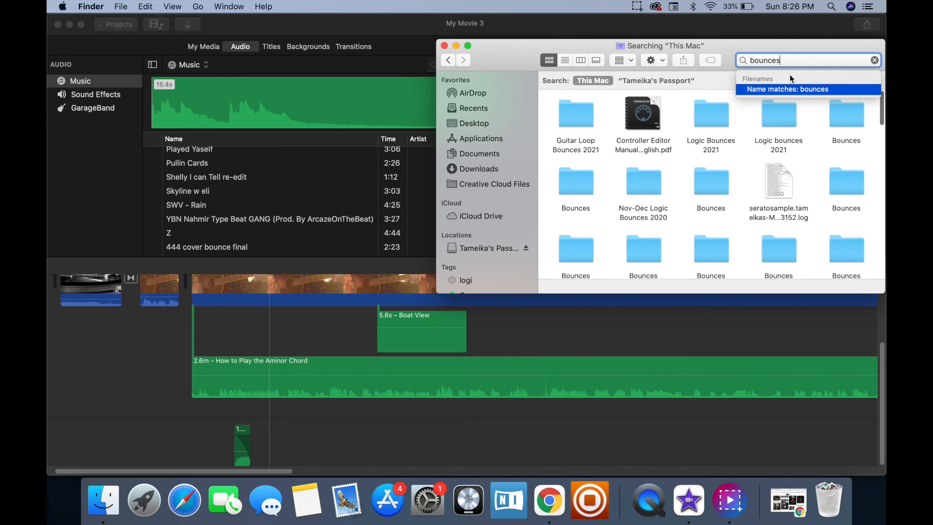
left_click(474, 249)
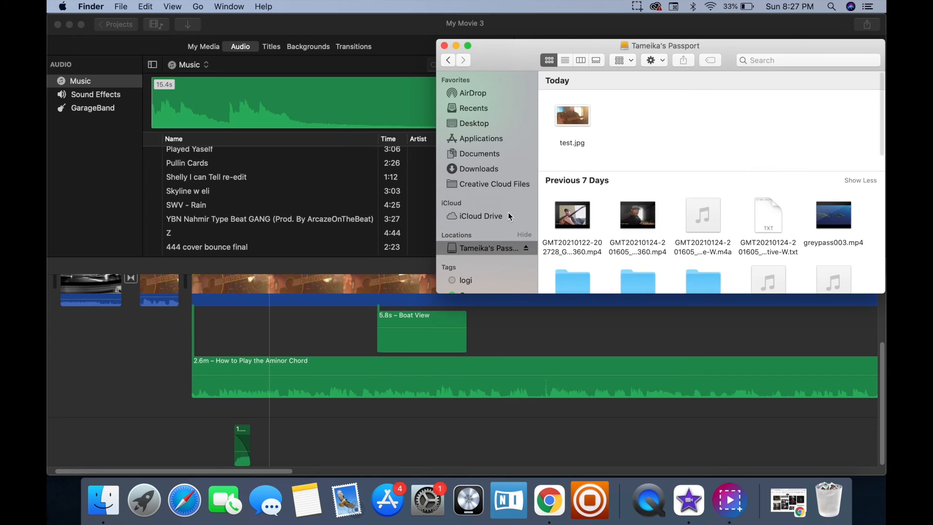
Search the external drive for files matching "instrumental"
left_click(786, 61)
type("mu")
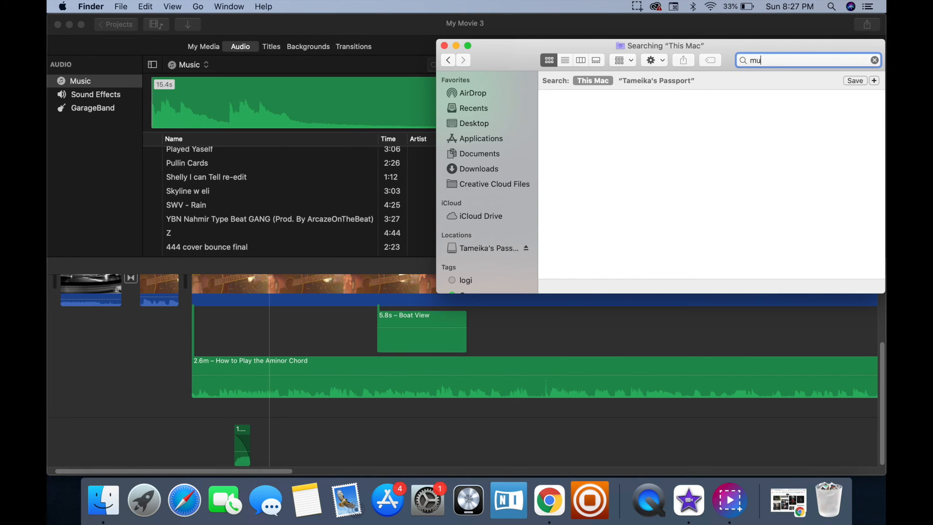
key("BackSpace")
key("BackSpace")
type("instrumental")
key("Return")
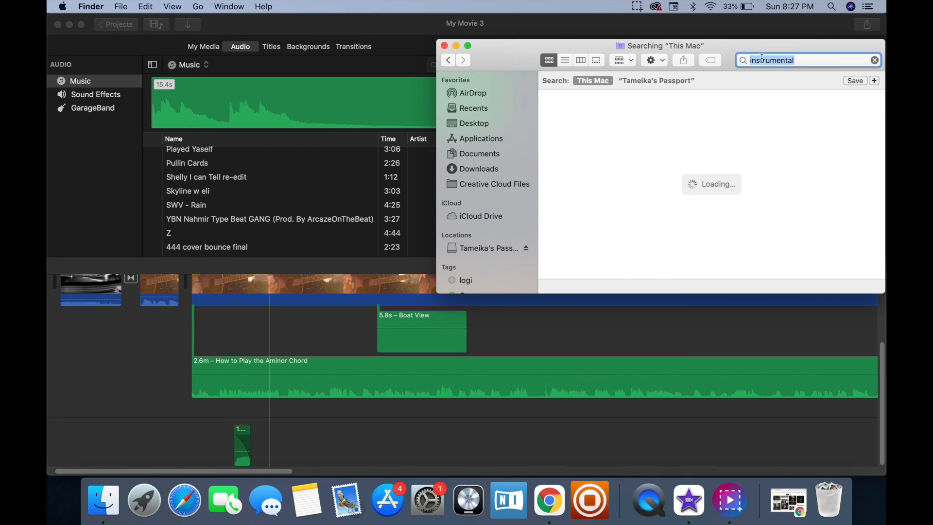
left_click(652, 80)
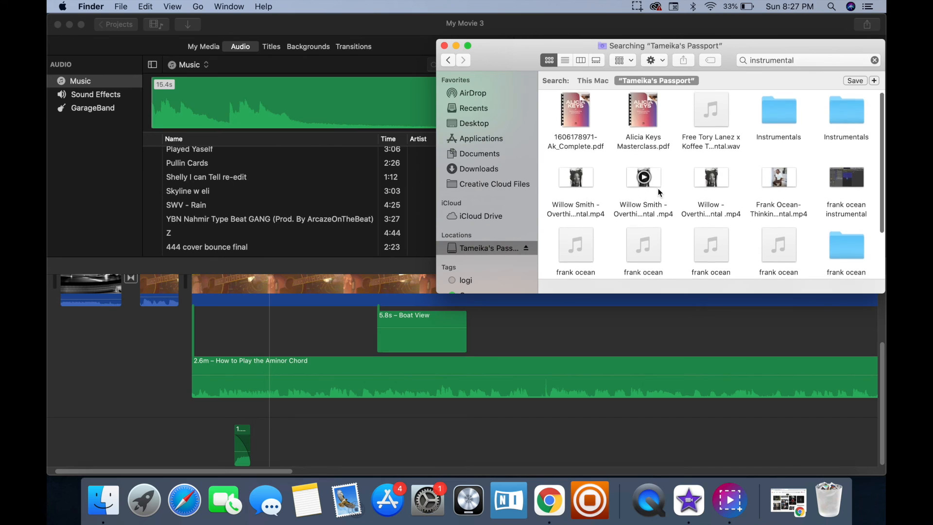
Add Frank Ocean- Thinking Bout You Guitar Instrumental.mp4 as an audio clip beneath the start of the guitar video, return to iMovie and play it
scroll(657, 188, "down", 2)
left_click_drag(779, 144, 168, 495)
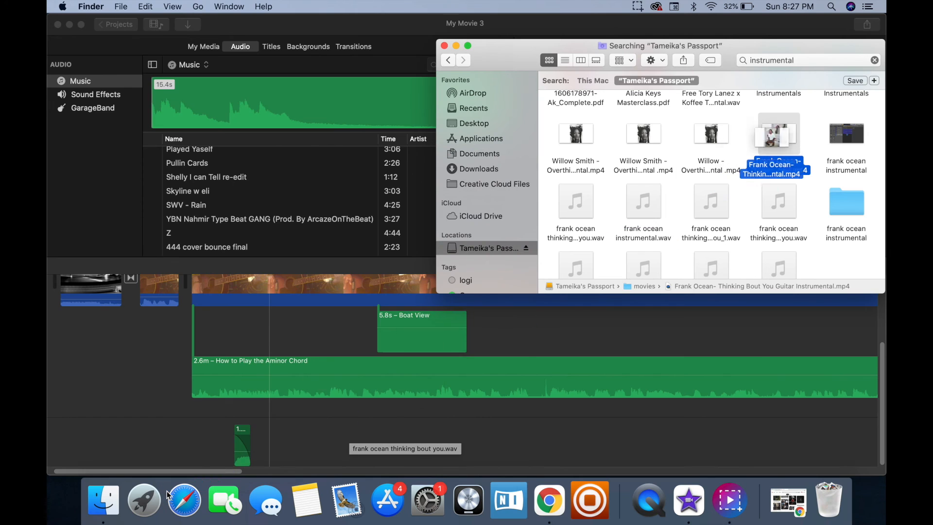
left_click_drag(772, 129, 209, 408)
scroll(744, 203, "down", 3)
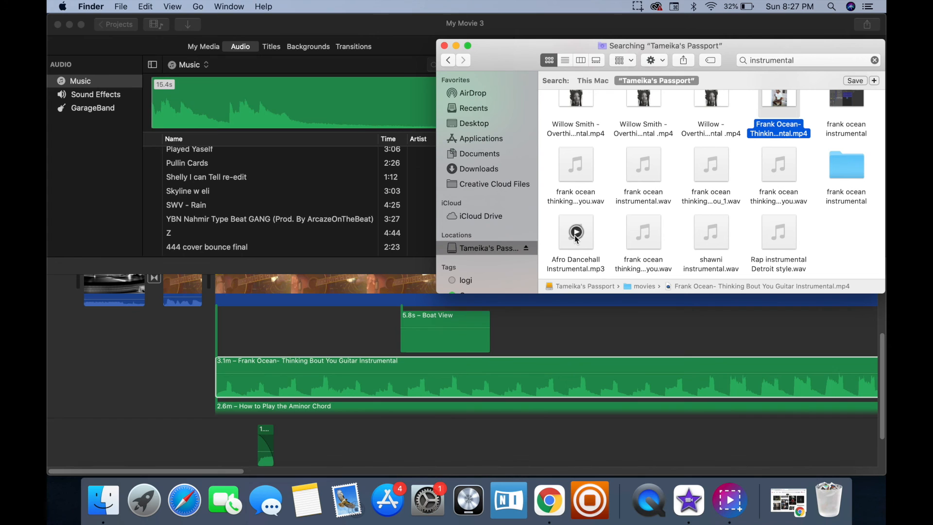
left_click(456, 46)
key("space")
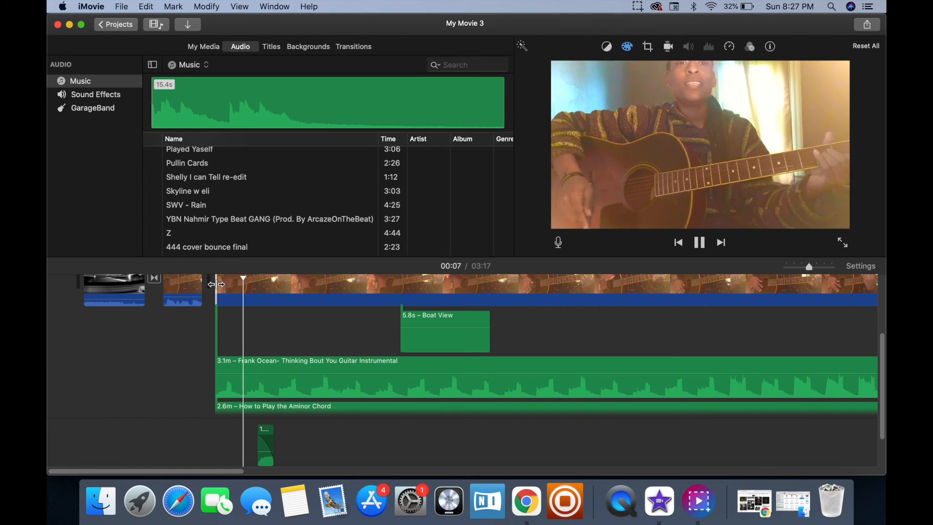
key("space")
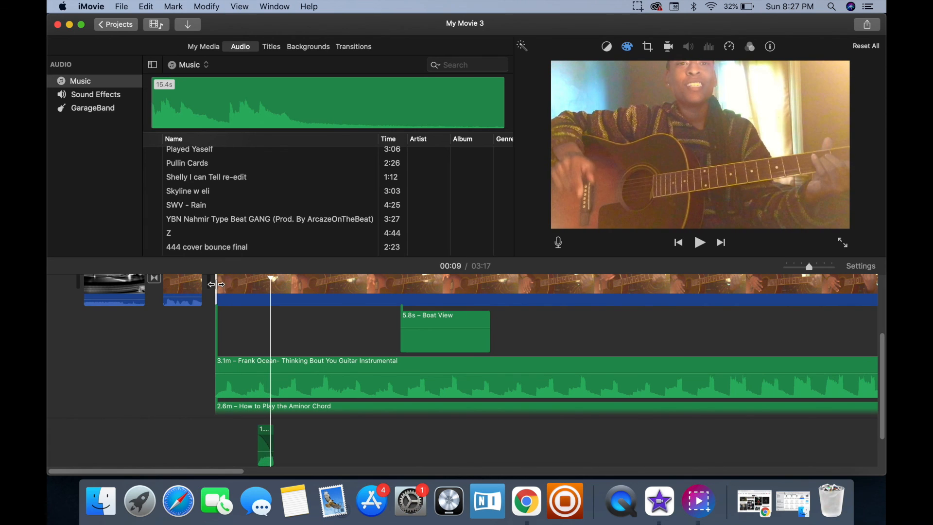
Lower the Frank Ocean instrumental clip's volume to 21% and play it back with the guitar video
left_click(254, 376)
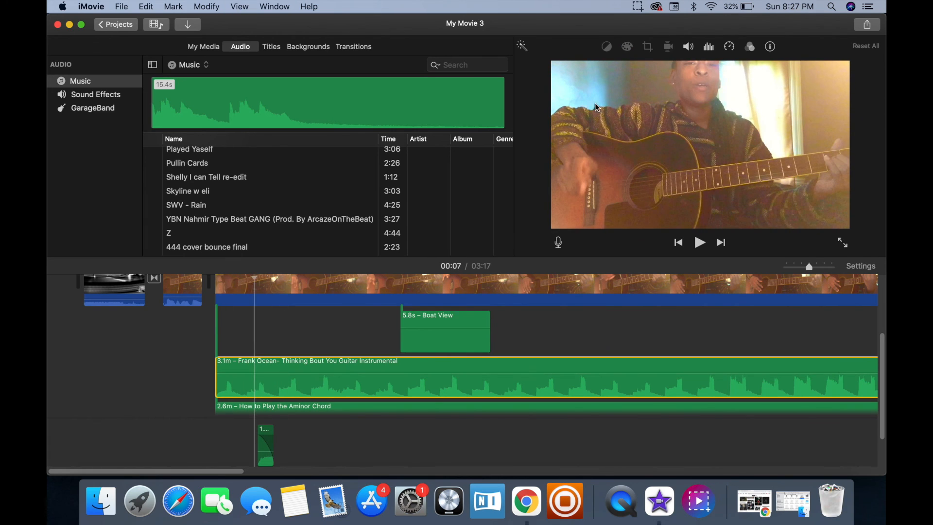
left_click(688, 47)
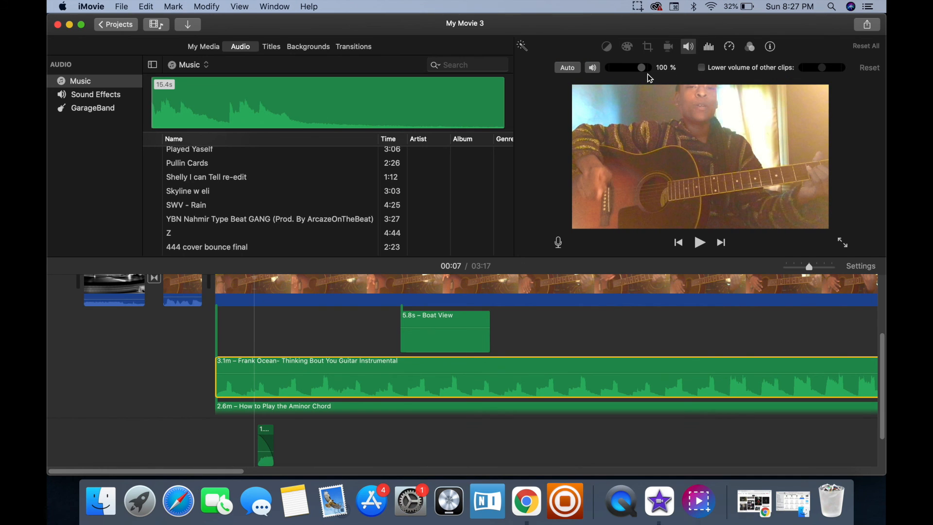
left_click_drag(641, 67, 615, 67)
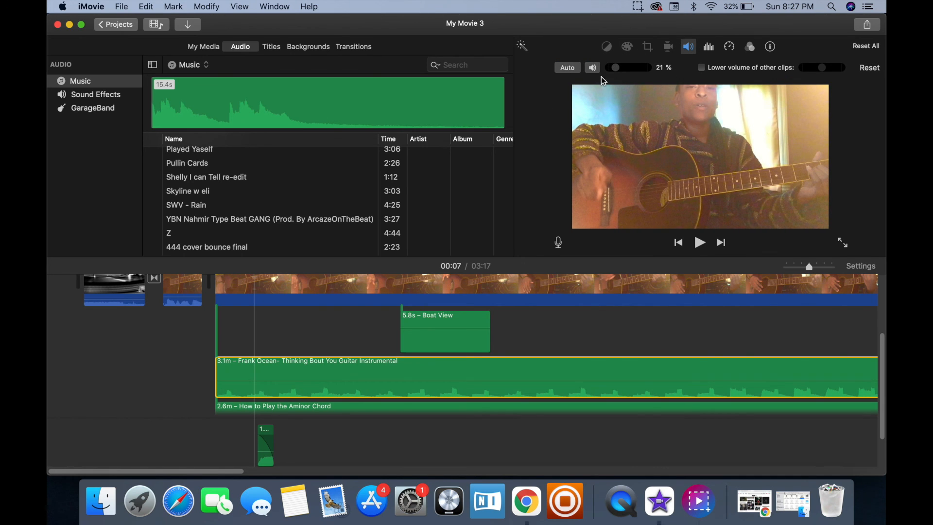
key("space")
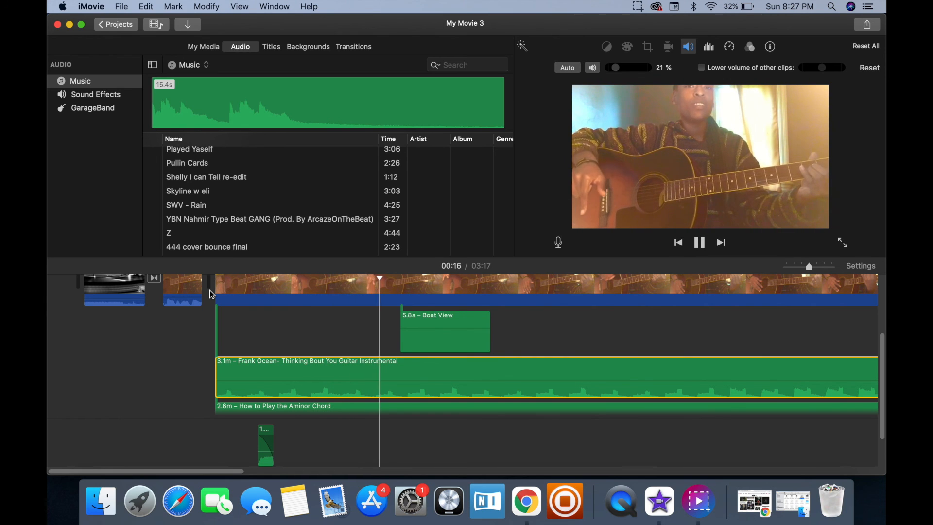
key("space")
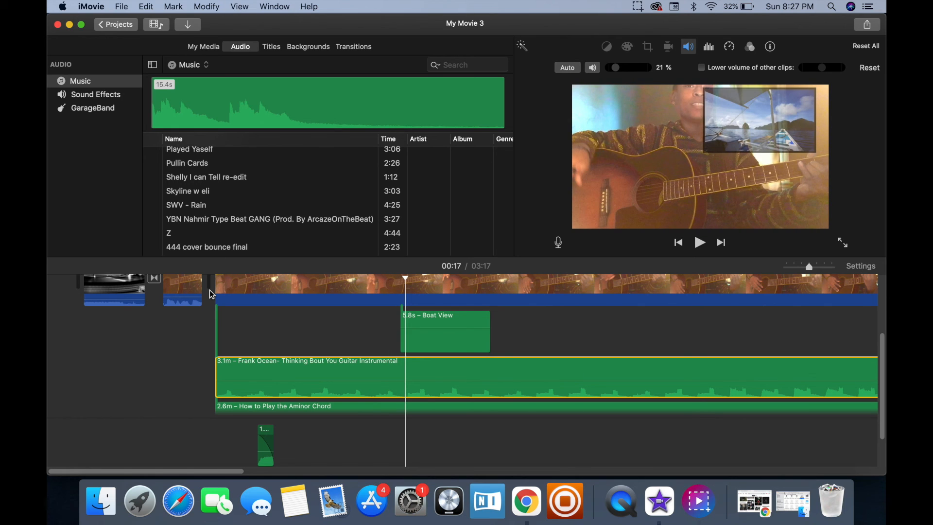
Show the project's media, delete the Frank Ocean instrumental clip from the timeline and undo the deletion
left_click(204, 47)
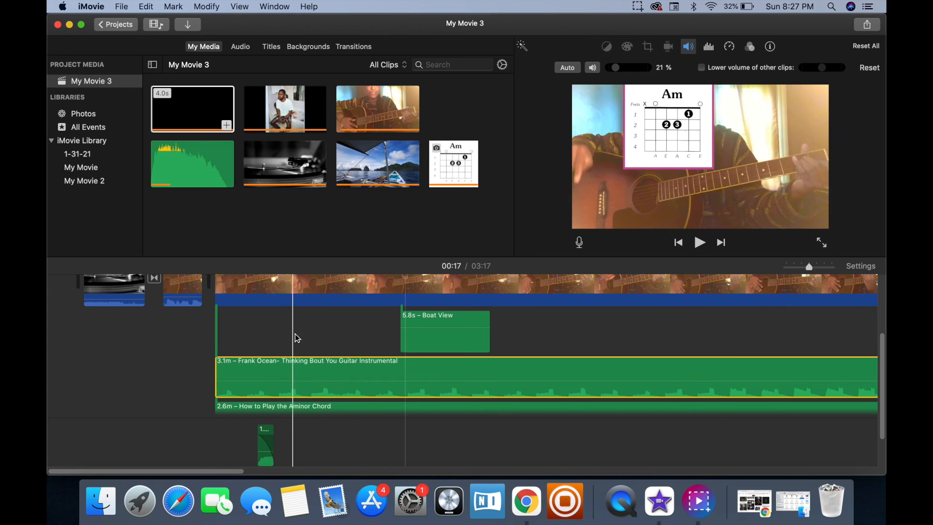
key("Delete")
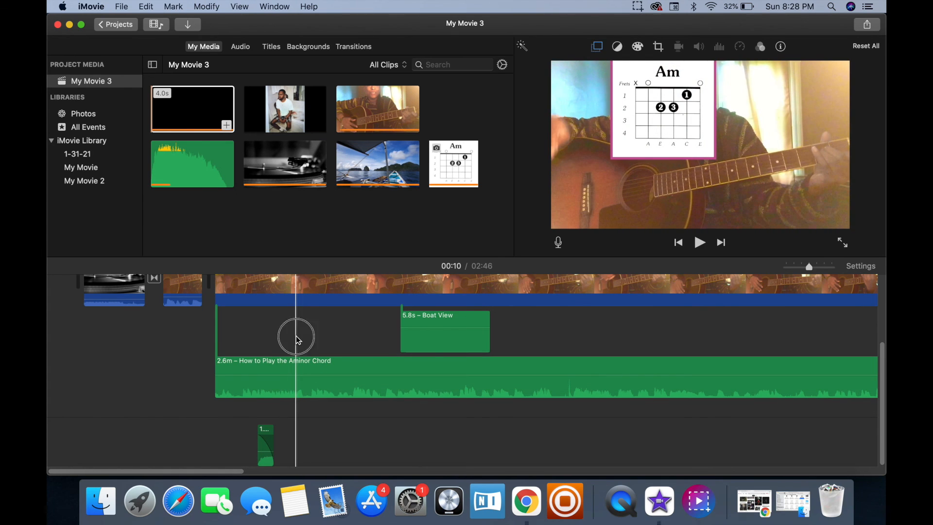
key("super+z")
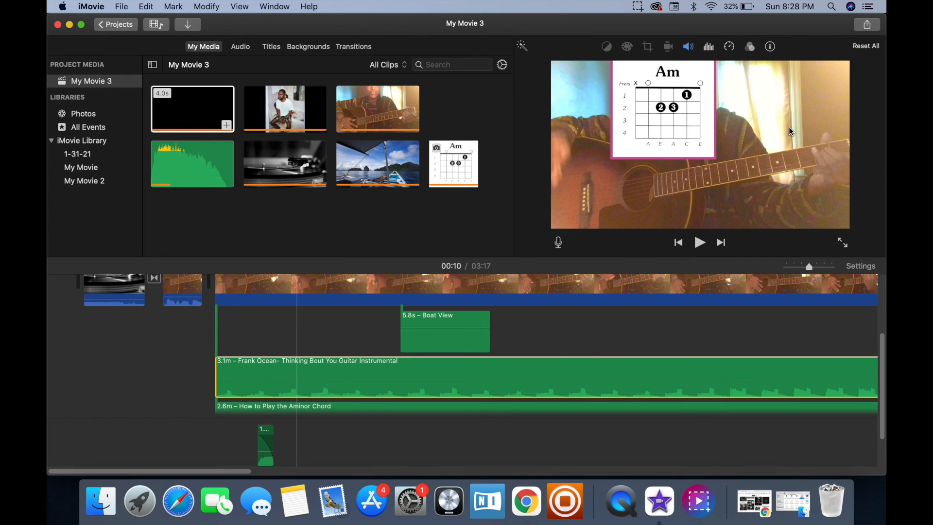
Save the movie frame at 00:14 as an image named thumbnailo in Downloads and preview it in Finder
left_click(319, 279)
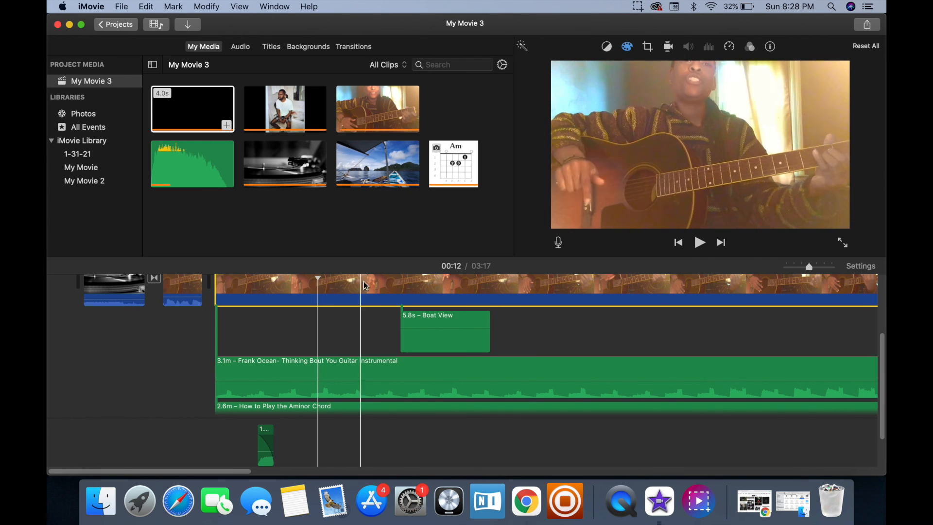
left_click(357, 282)
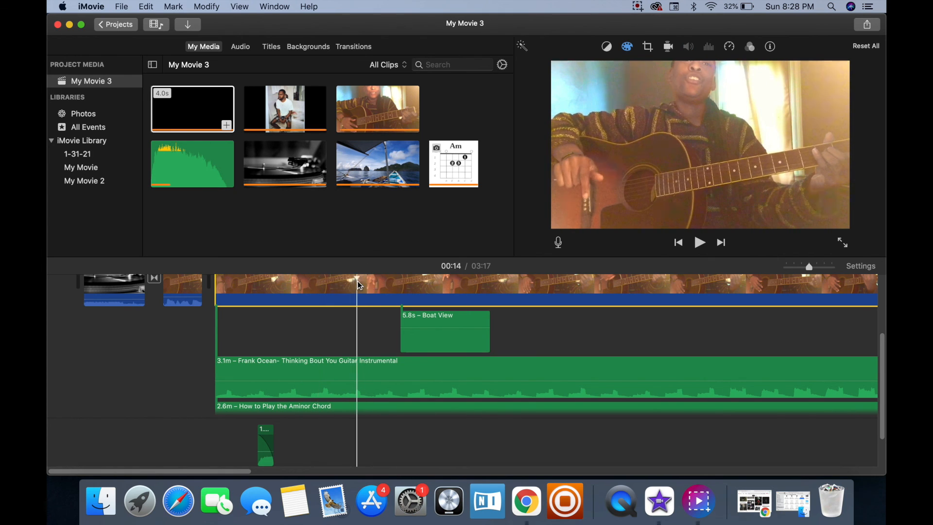
left_click(867, 26)
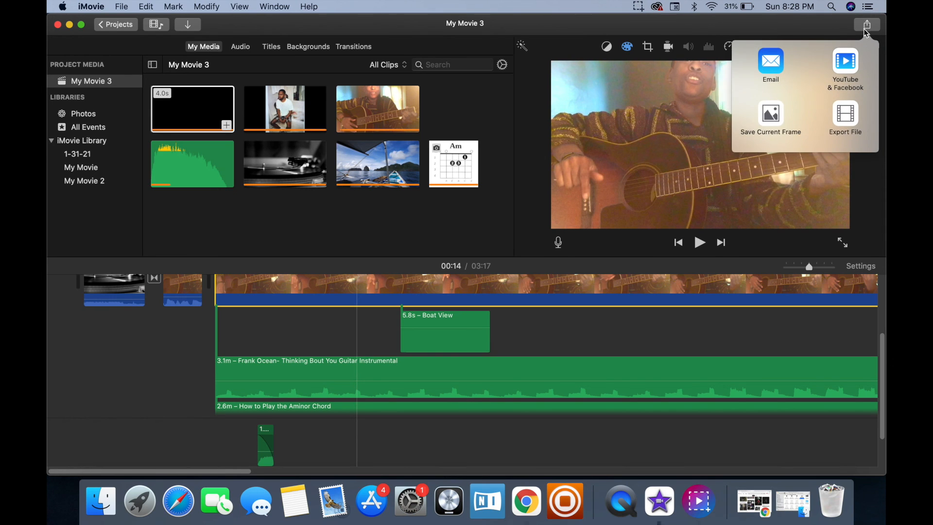
left_click(772, 125)
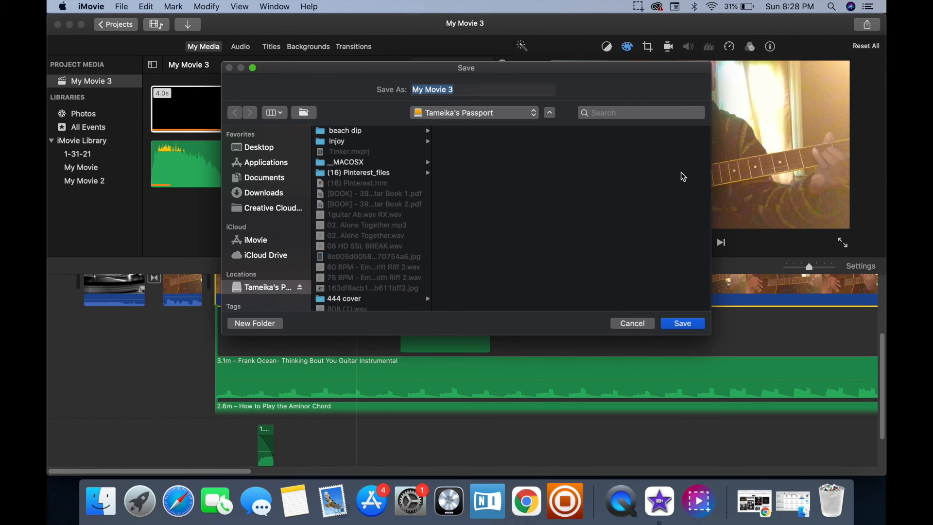
type("thumbnailo")
left_click(281, 193)
left_click(682, 323)
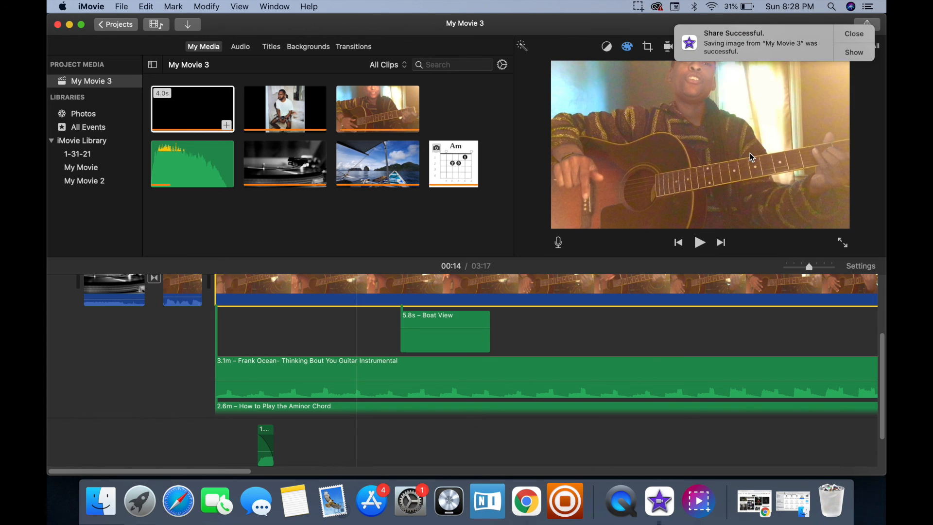
left_click(855, 52)
key("space")
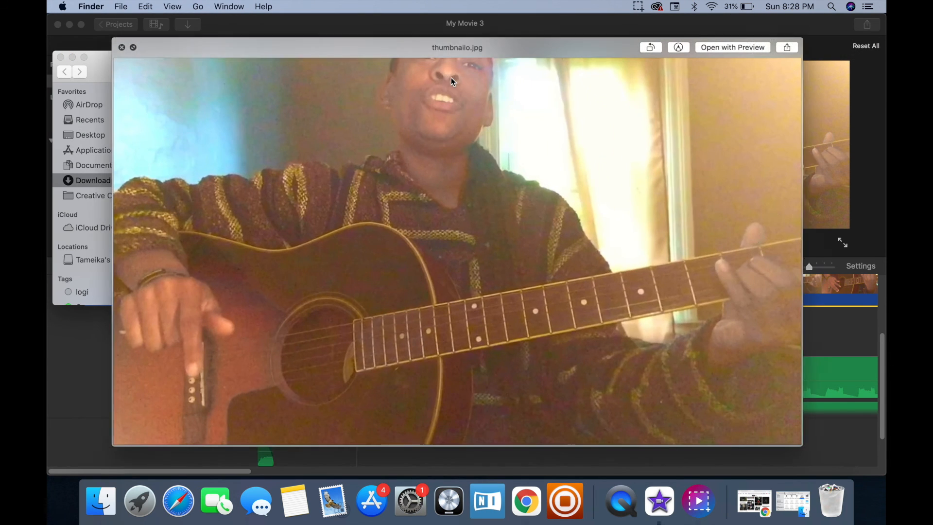
Close the thumbnail preview and the Downloads window, and export the movie as a file named Test into the Movies 2021 folder
key("space")
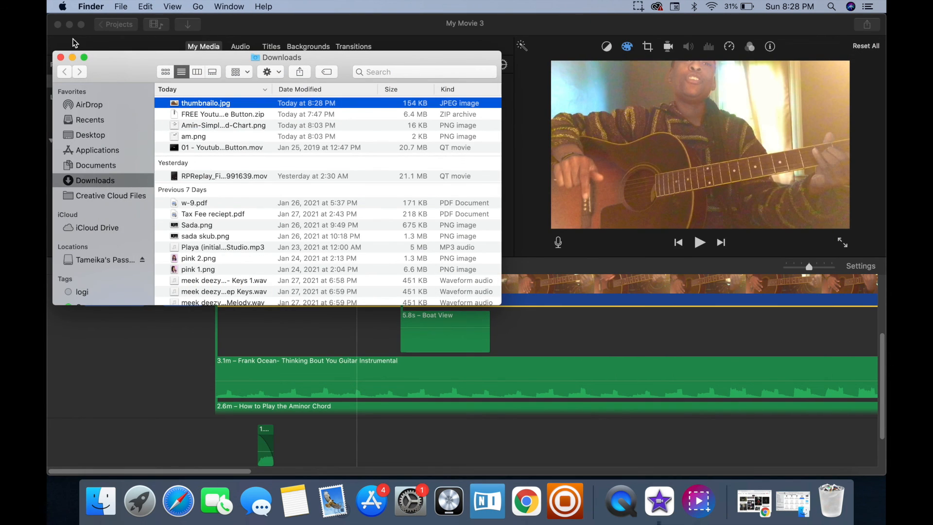
left_click(60, 57)
left_click(867, 24)
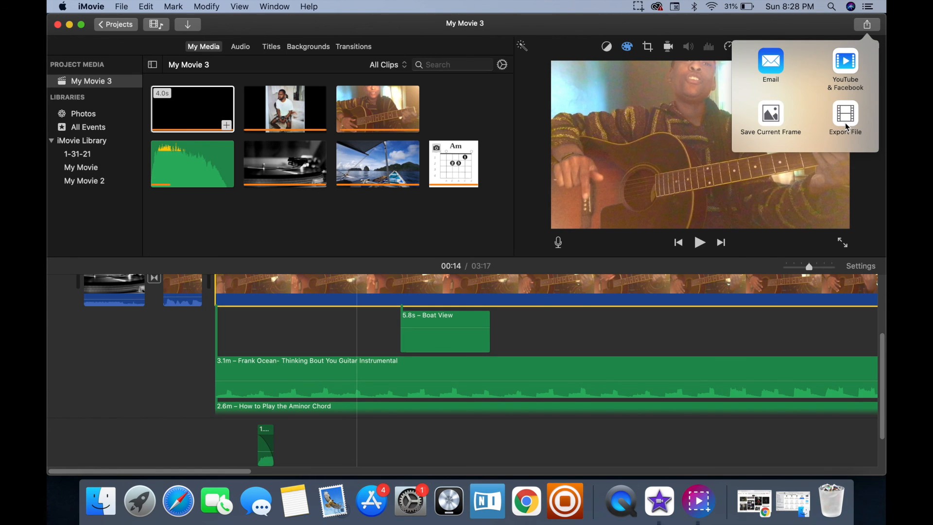
left_click(846, 126)
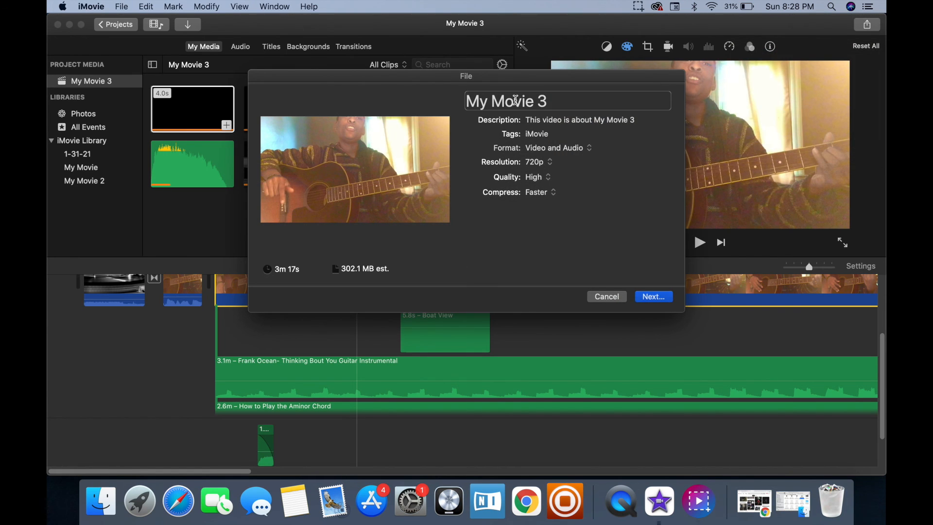
left_click_drag(576, 96, 462, 95)
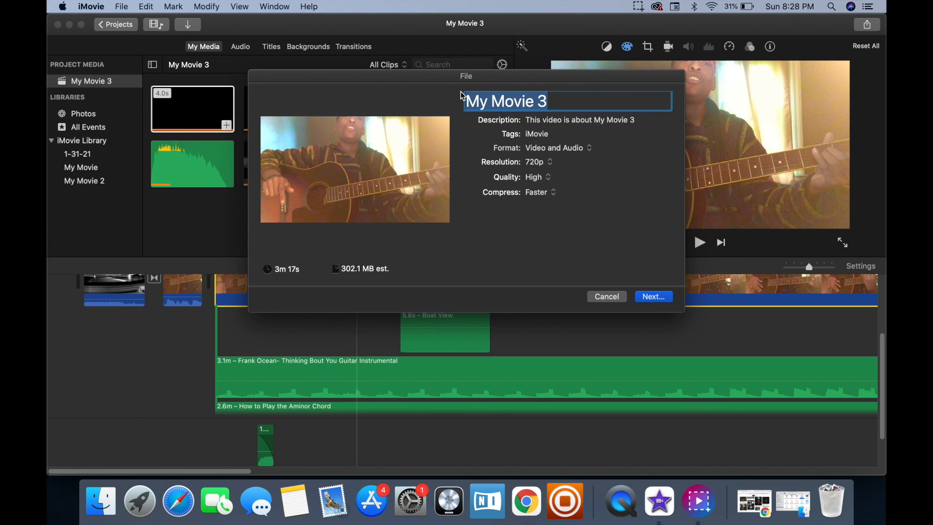
type("Test")
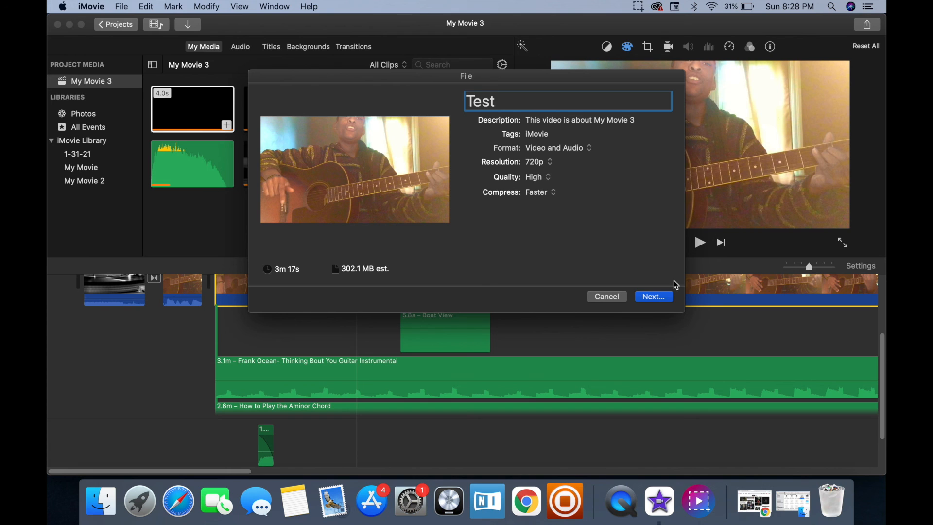
left_click(654, 296)
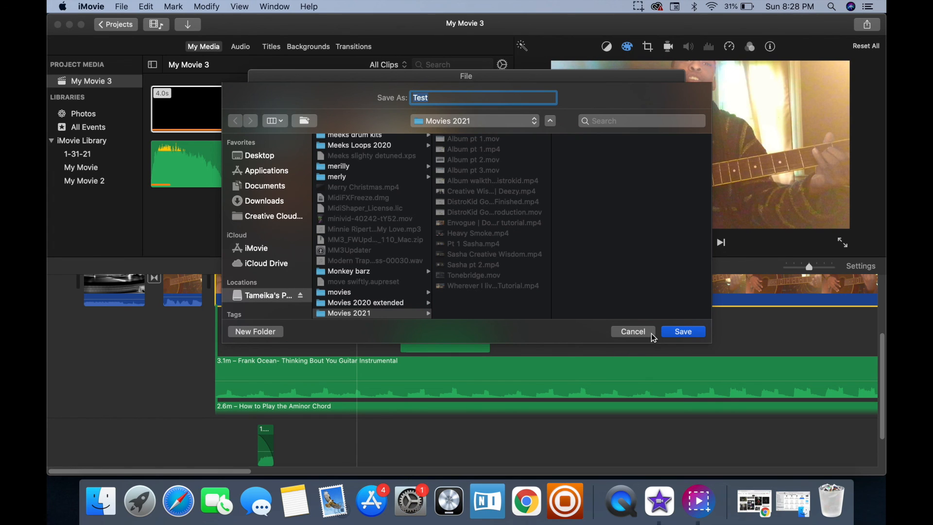
left_click(684, 332)
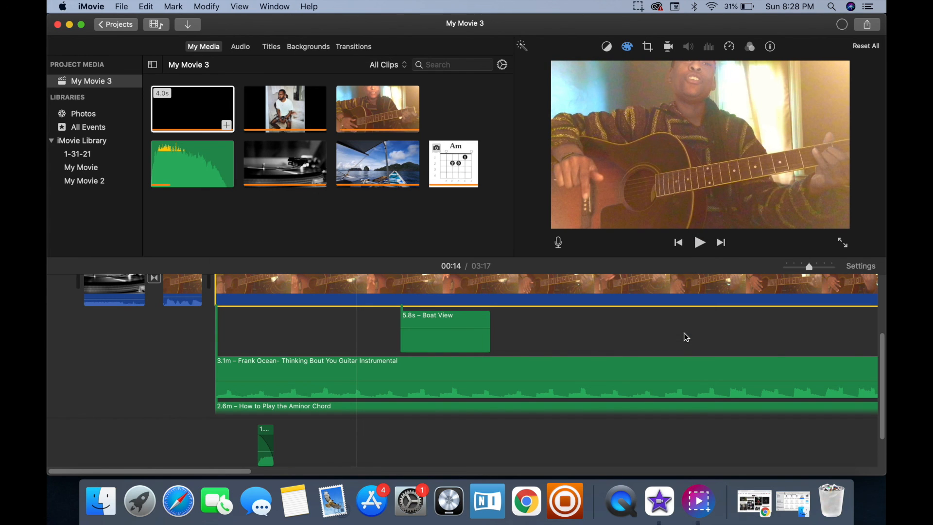